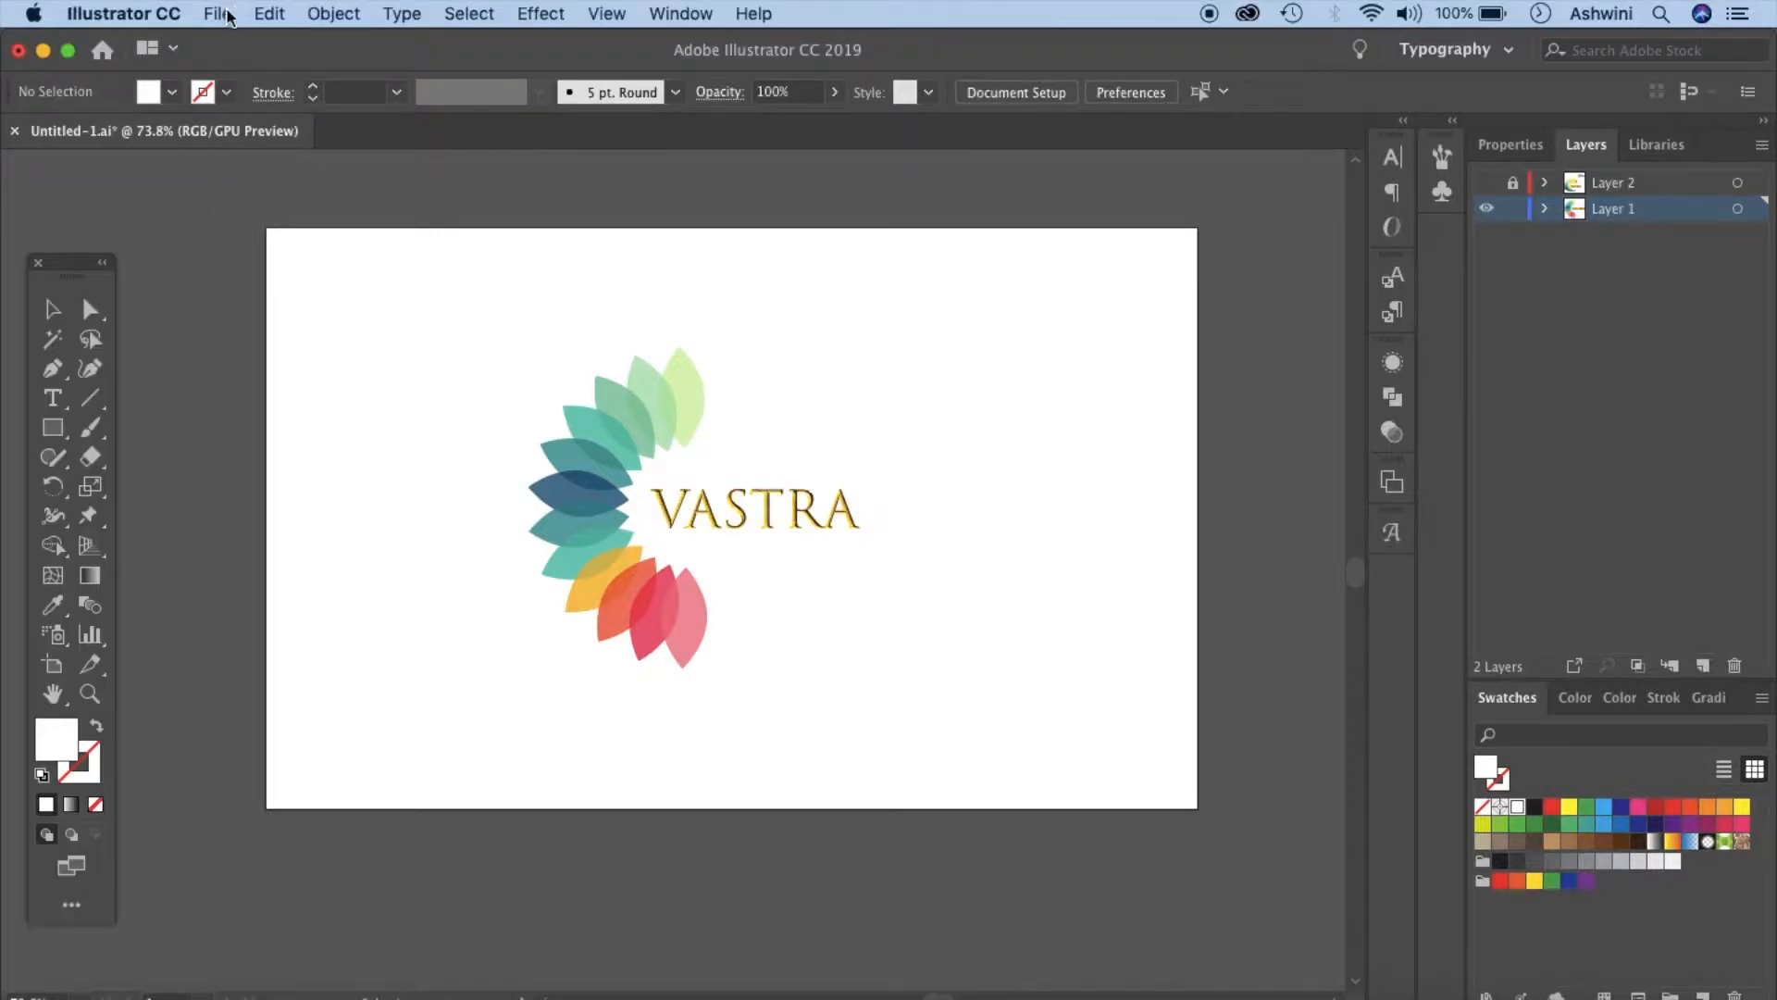
# - Create a new document 6 in wide and 6 in high
pyautogui.click(245, 44)
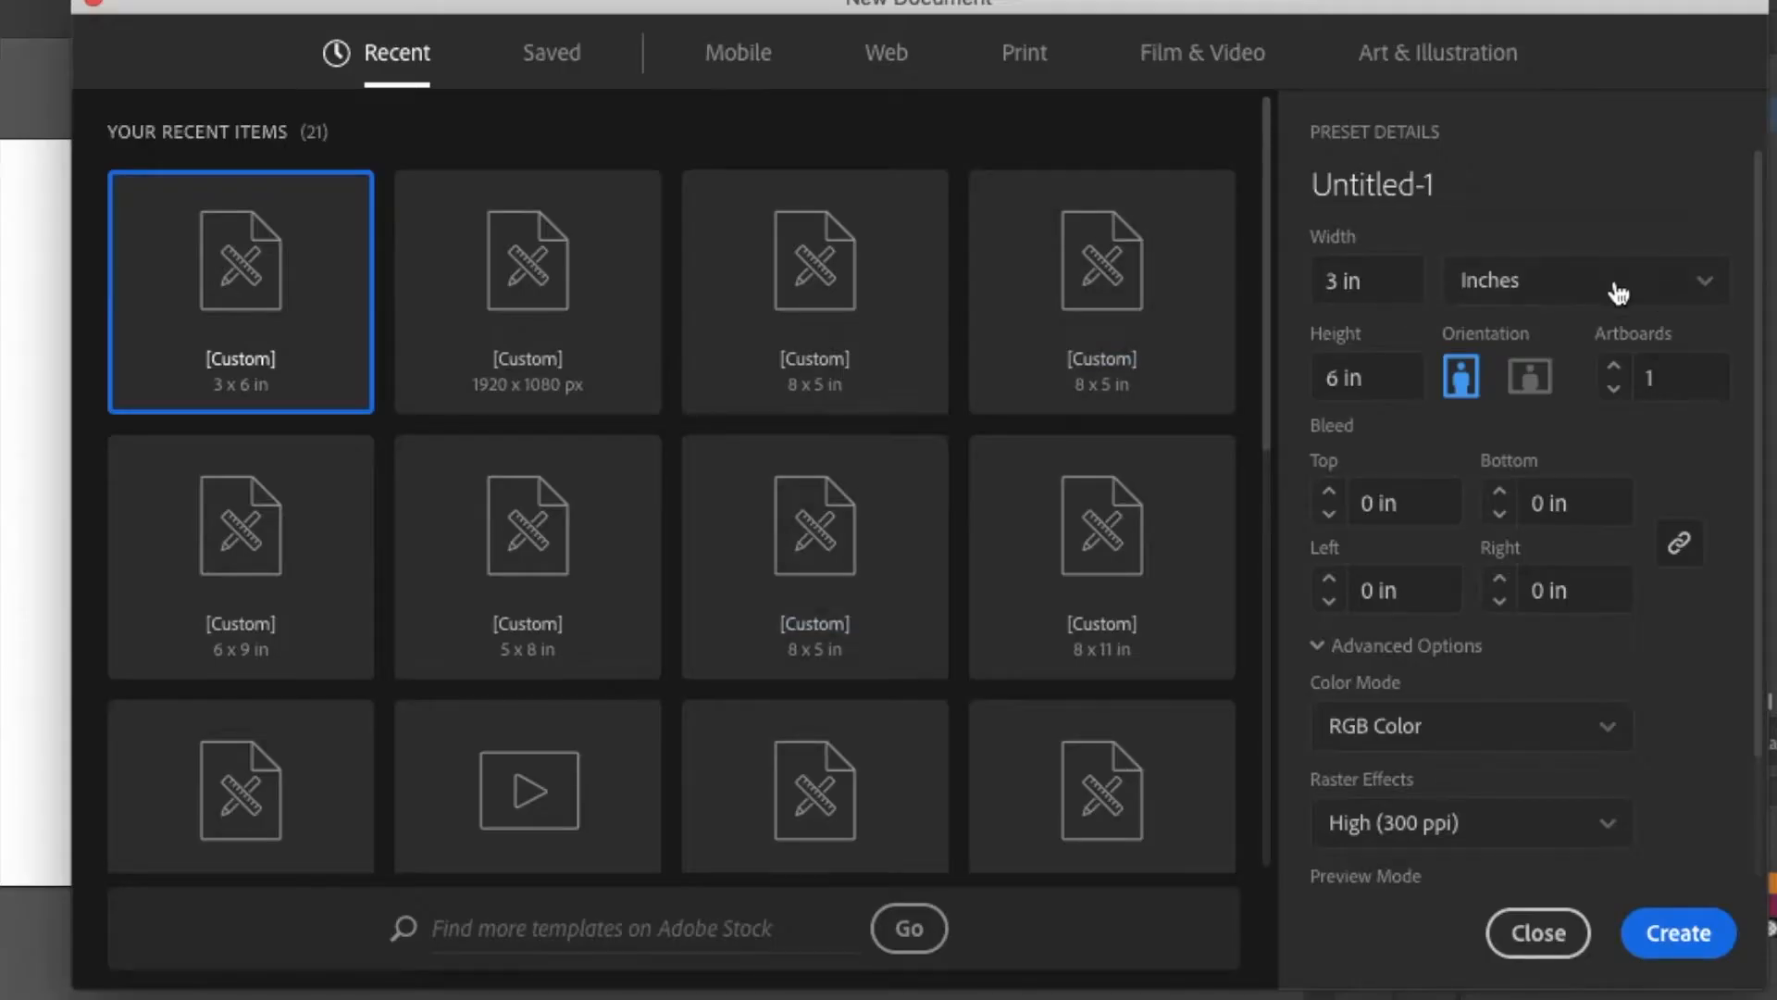
pyautogui.click(1343, 278)
pyautogui.write('6')
pyautogui.press('Return')
pyautogui.click(1677, 932)
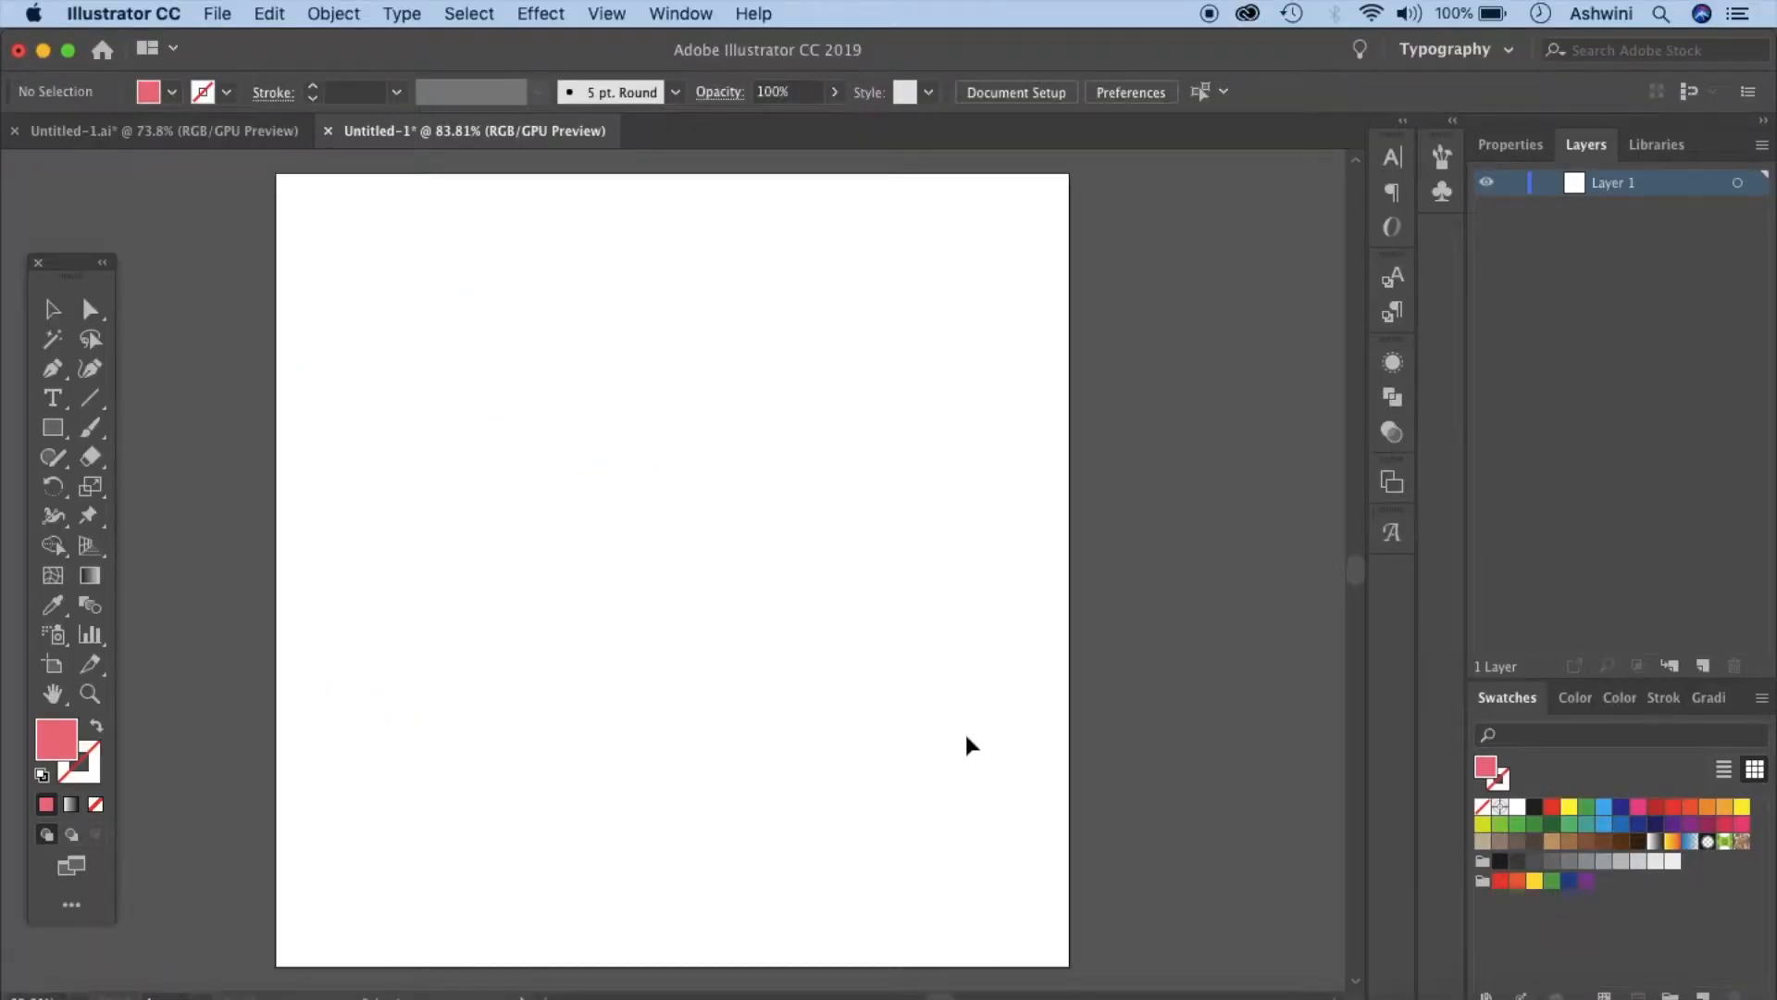
# - Bring the flower petal group from the original logo document into the new document beside the artboard
pyautogui.click(1653, 146)
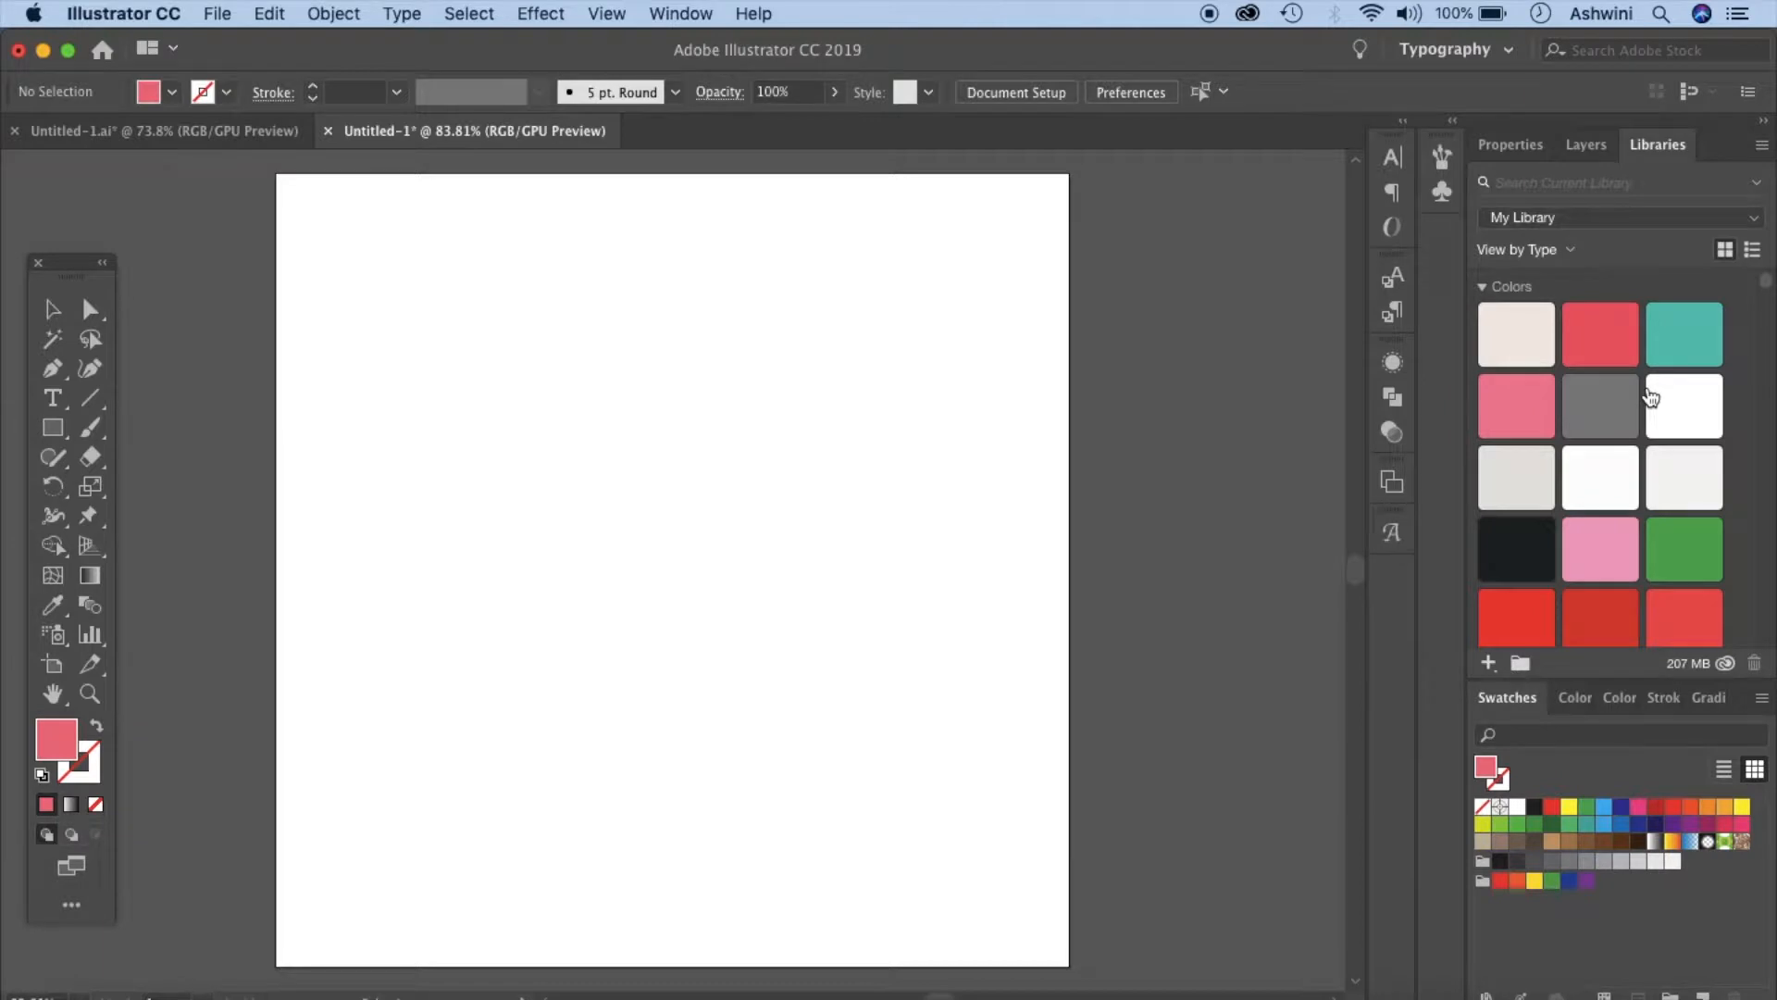
pyautogui.scroll(-10, 1640, 467)
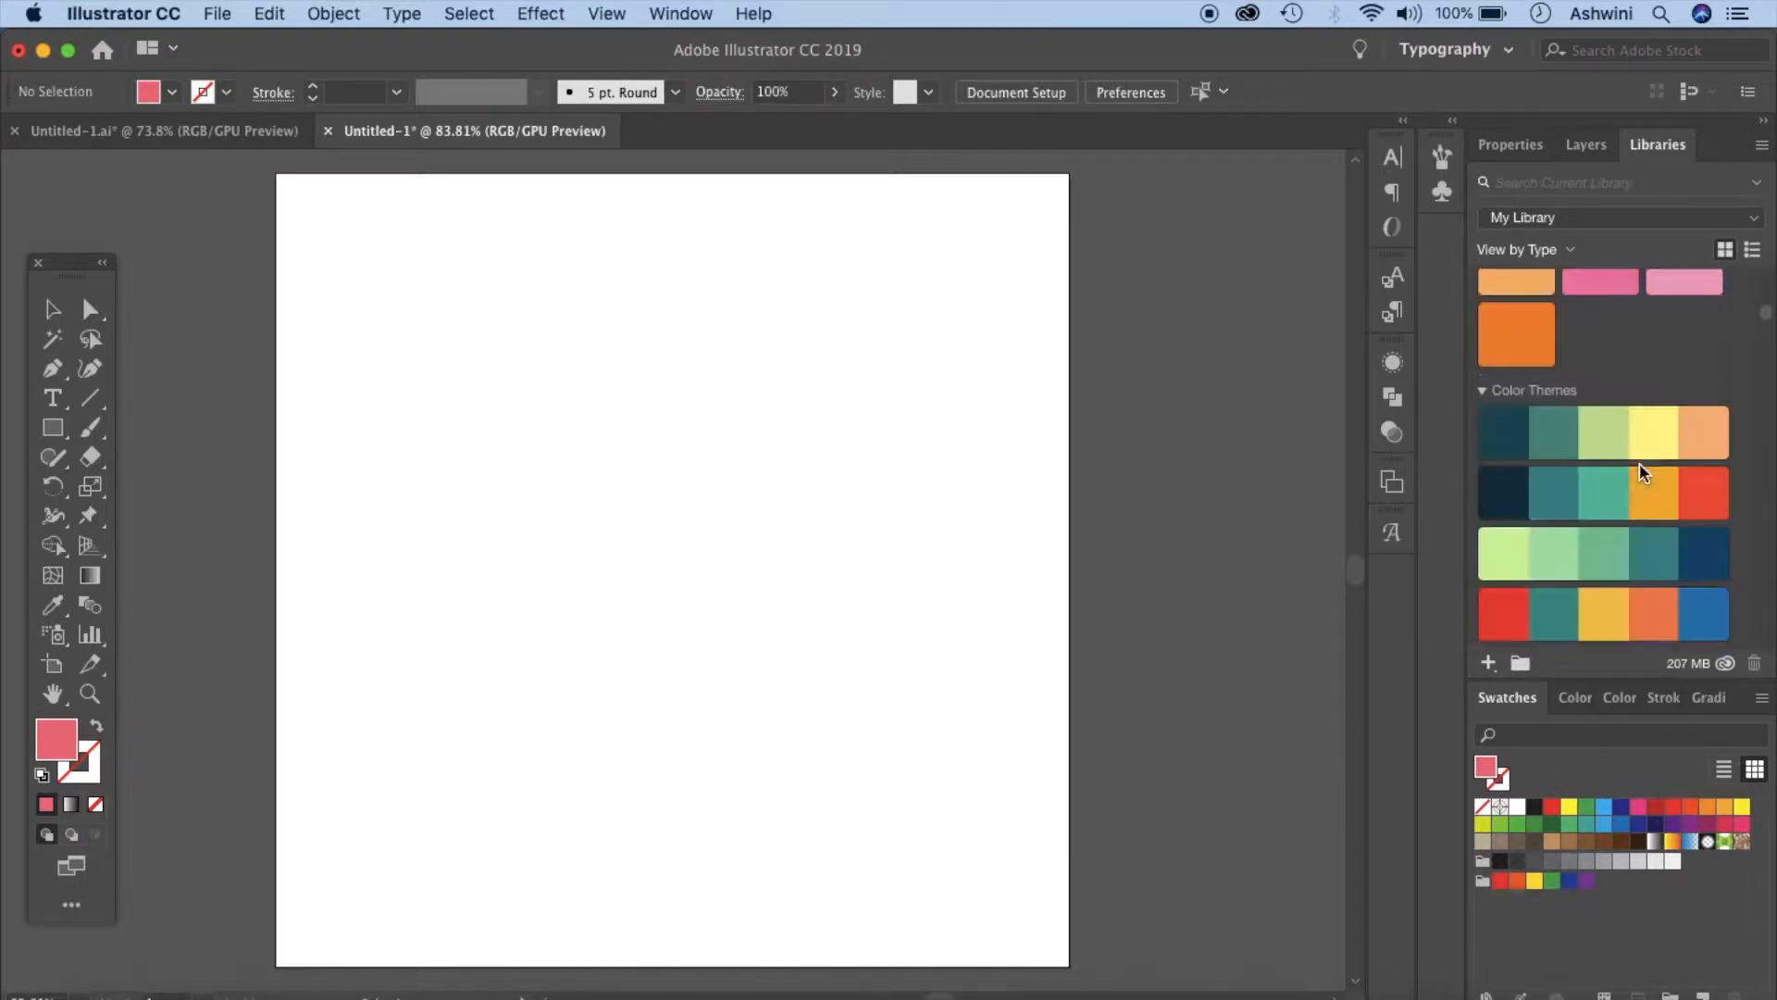
pyautogui.click(215, 132)
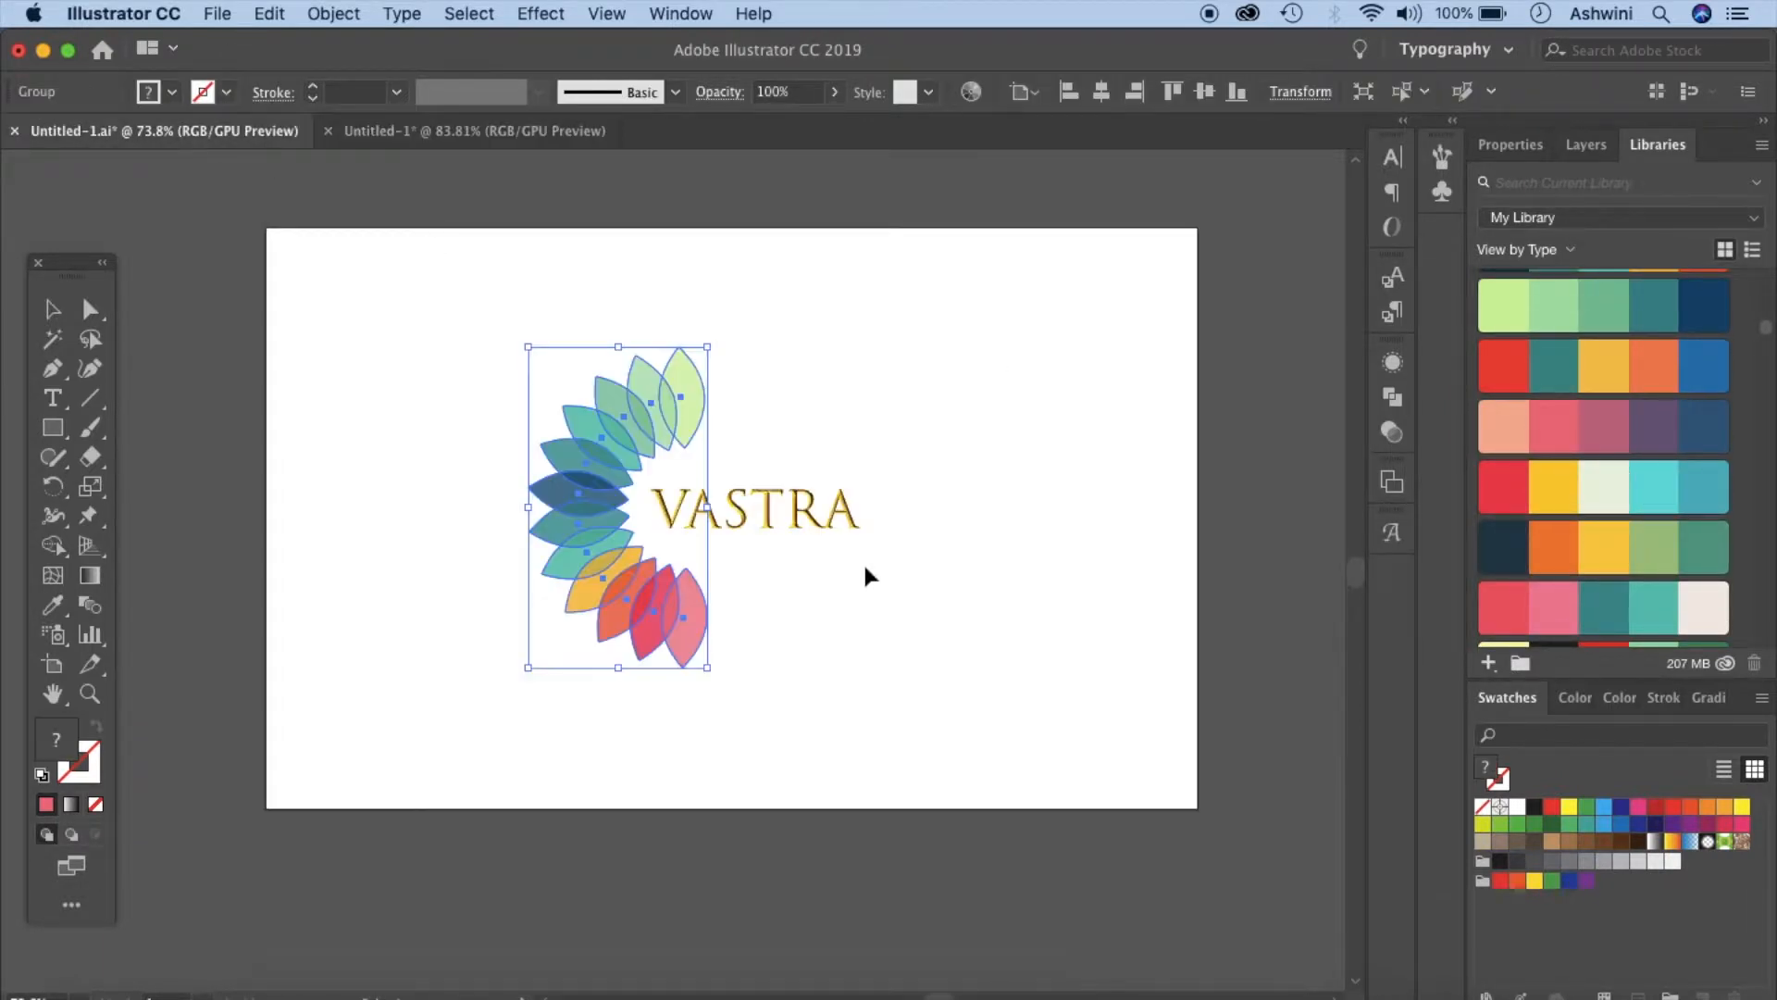
pyautogui.moveTo(680, 393); pyautogui.dragTo(1215, 879)
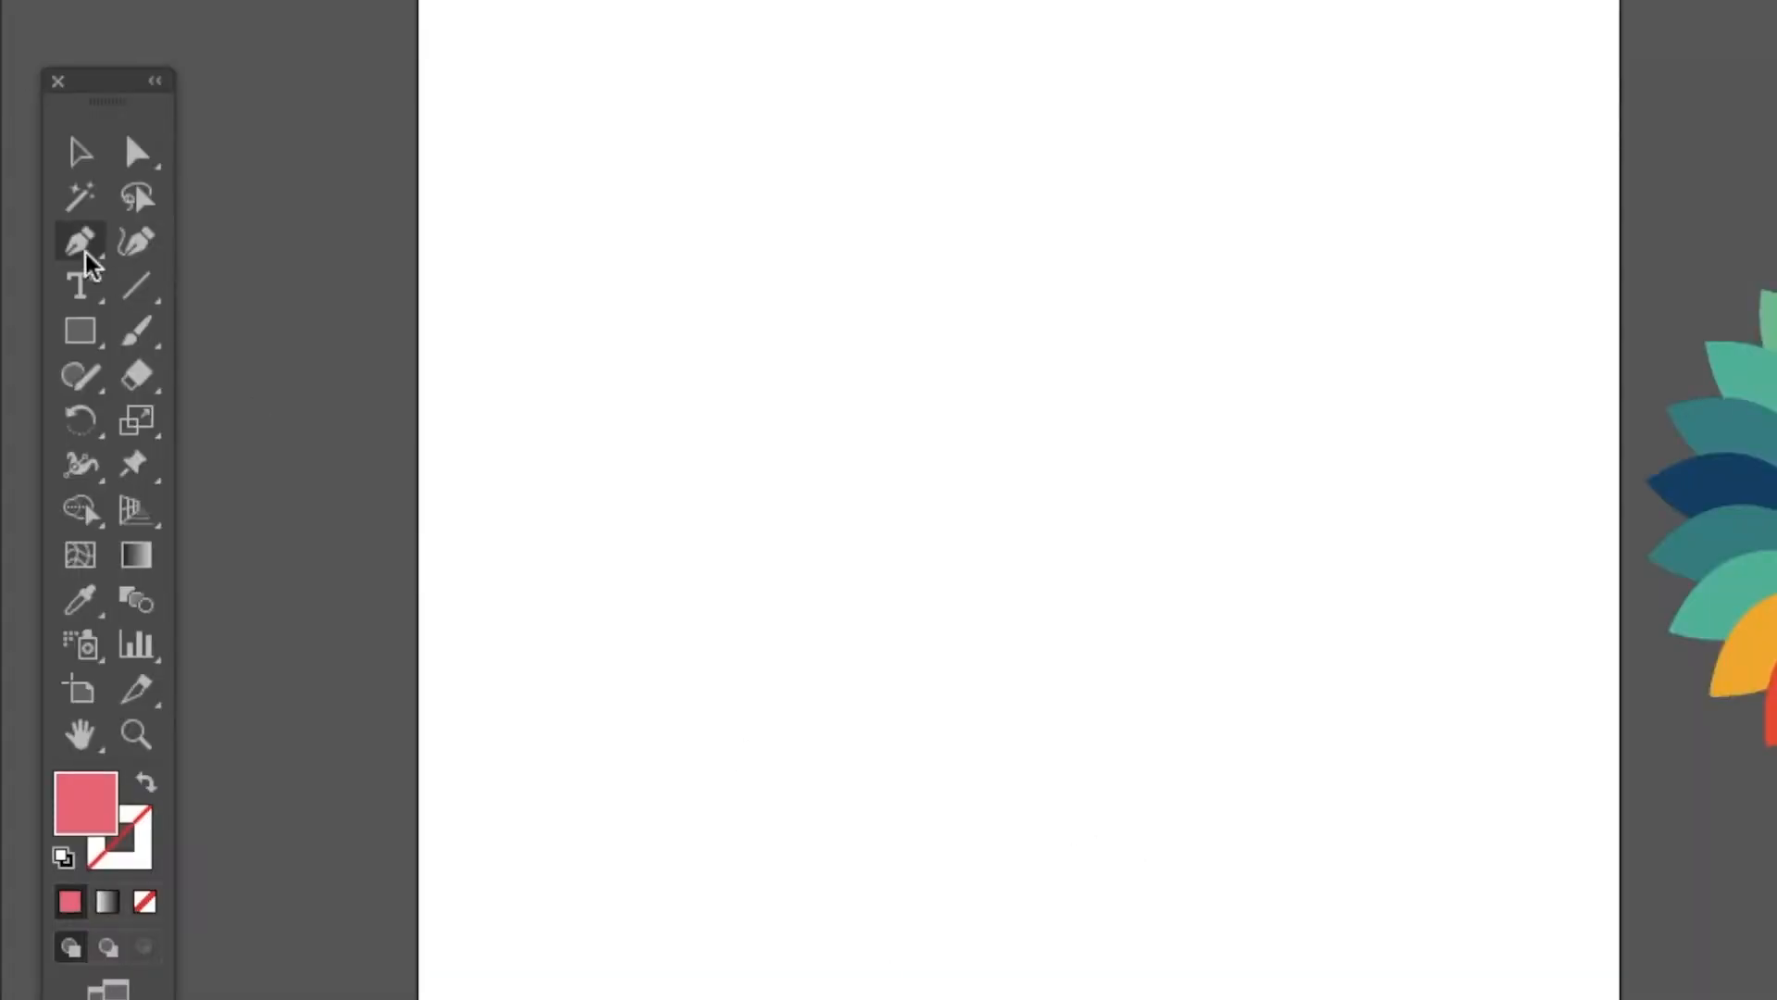
# - Draw a large circle on the artboard with the Ellipse tool
pyautogui.click(52, 432)
pyautogui.moveTo(79, 341); pyautogui.dragTo(226, 413)
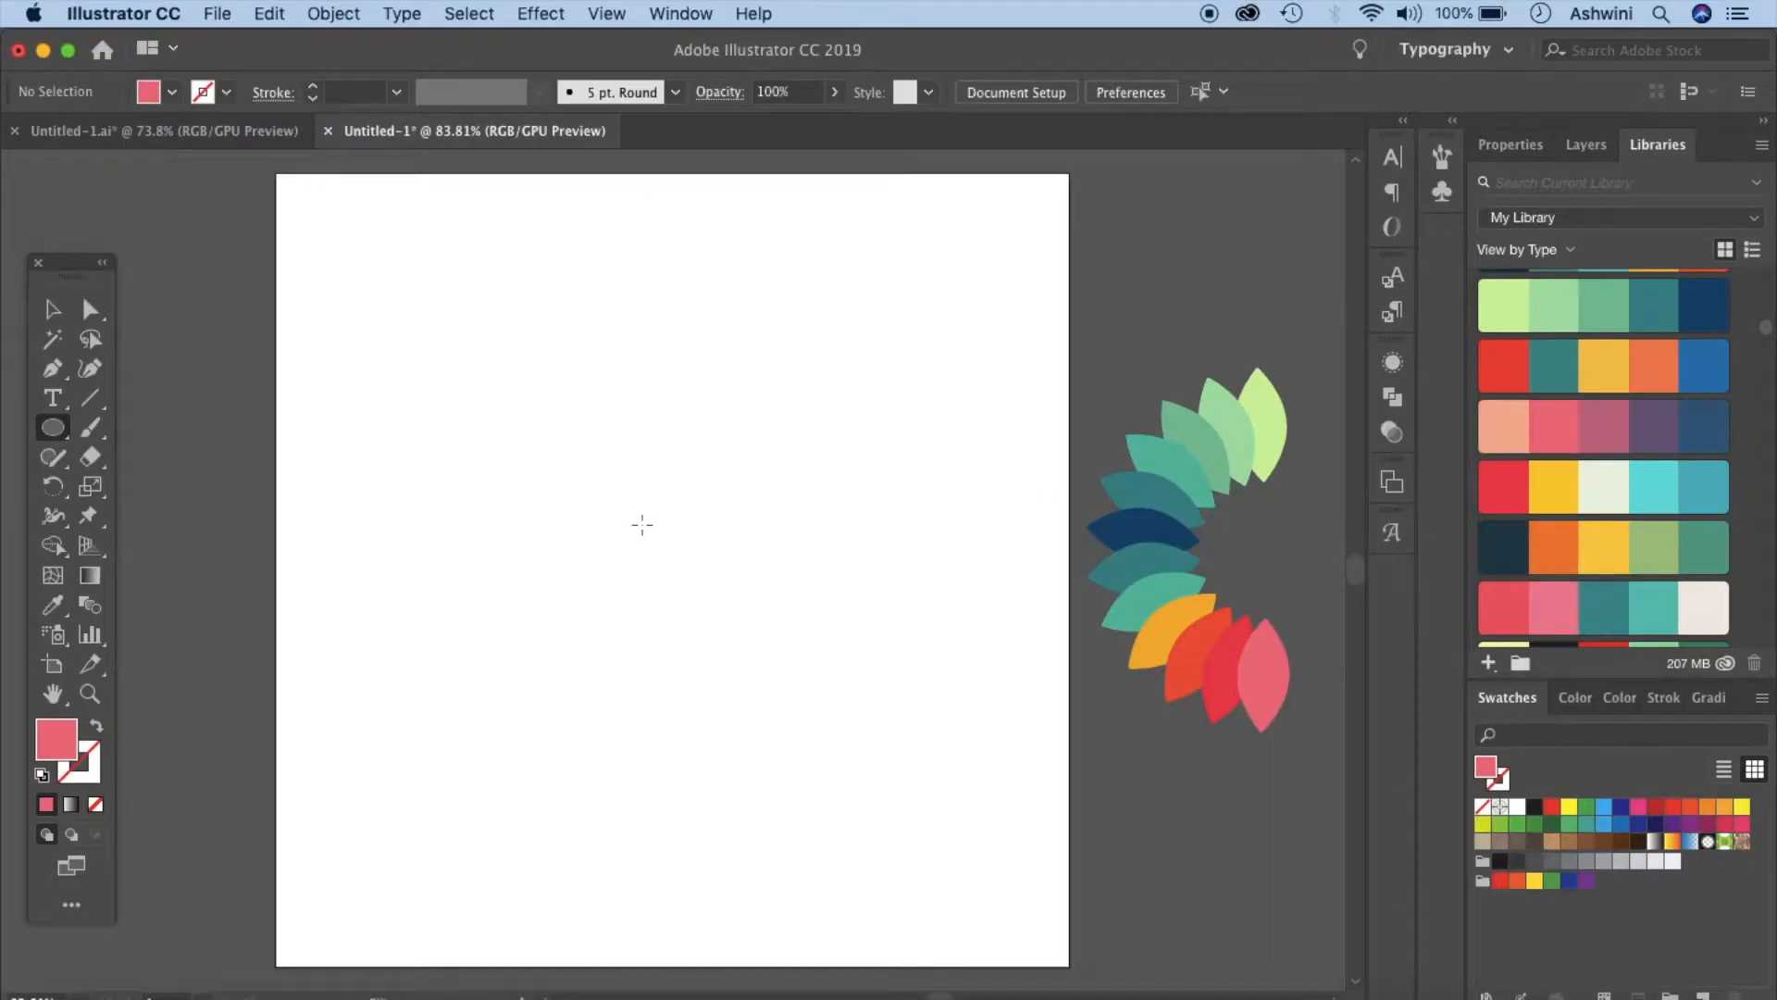
pyautogui.moveTo(642, 525); pyautogui.dragTo(1026, 894)
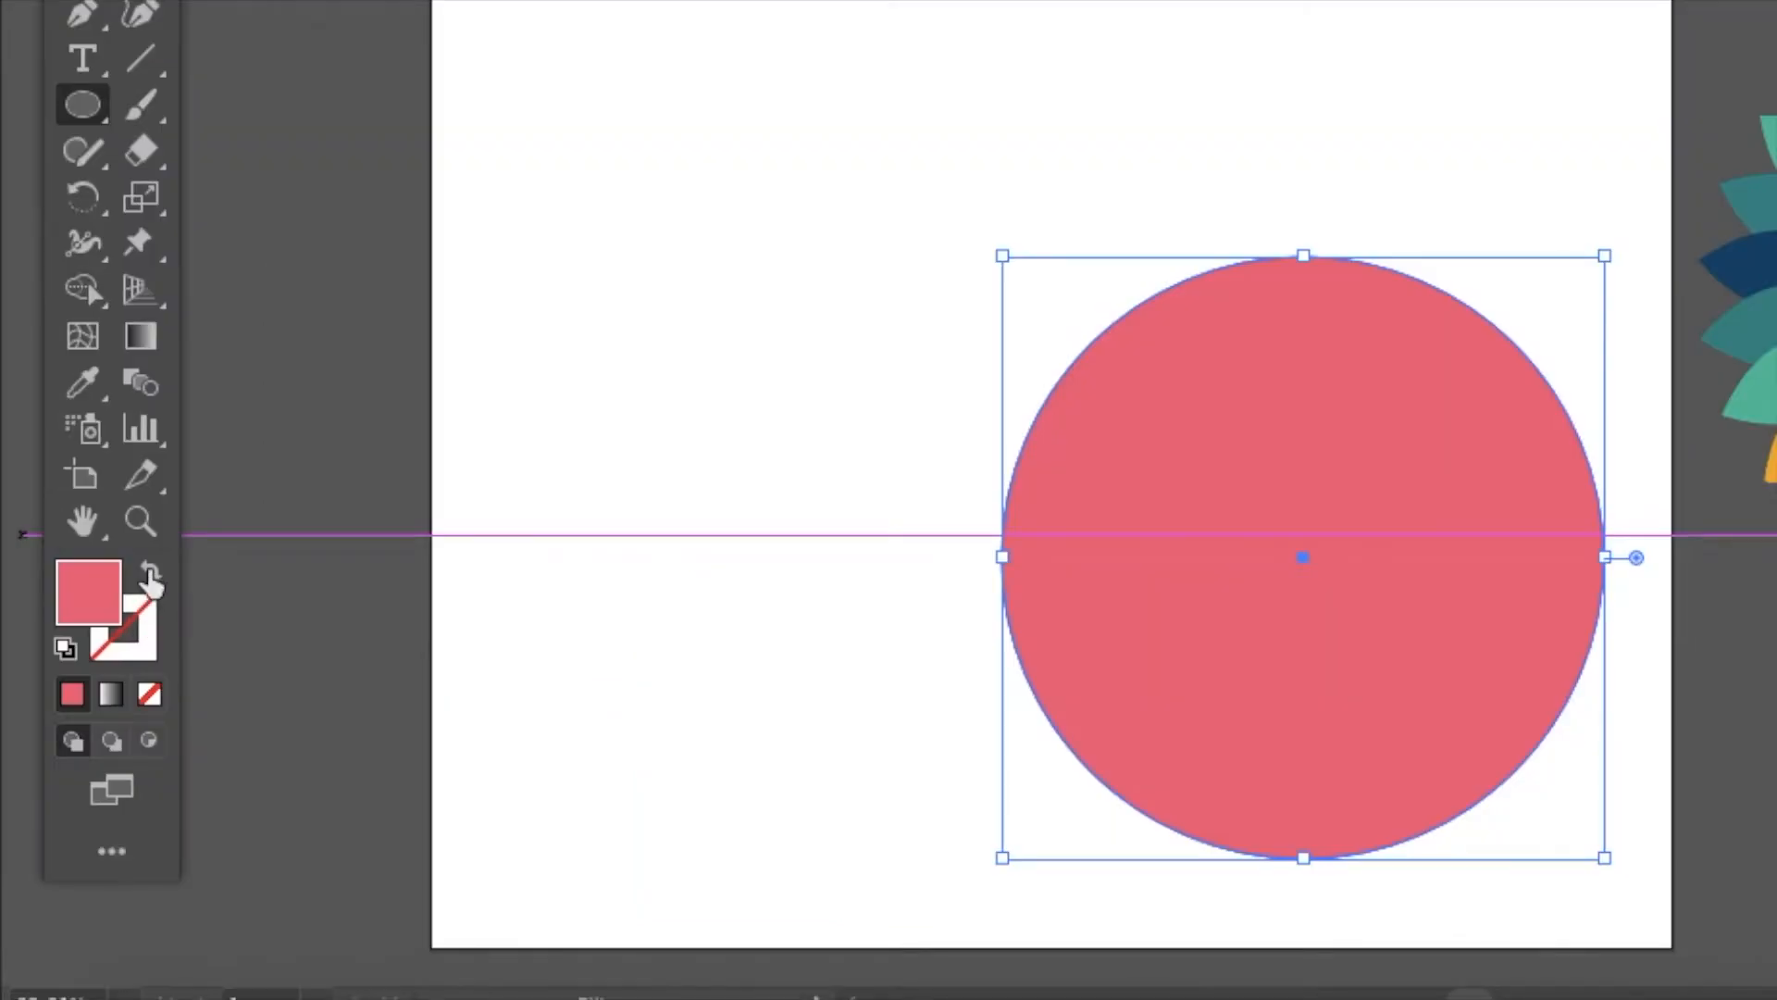
# - Swap the circle's fill and stroke to make it an outline, and center it horizontally and vertically
pyautogui.click(97, 728)
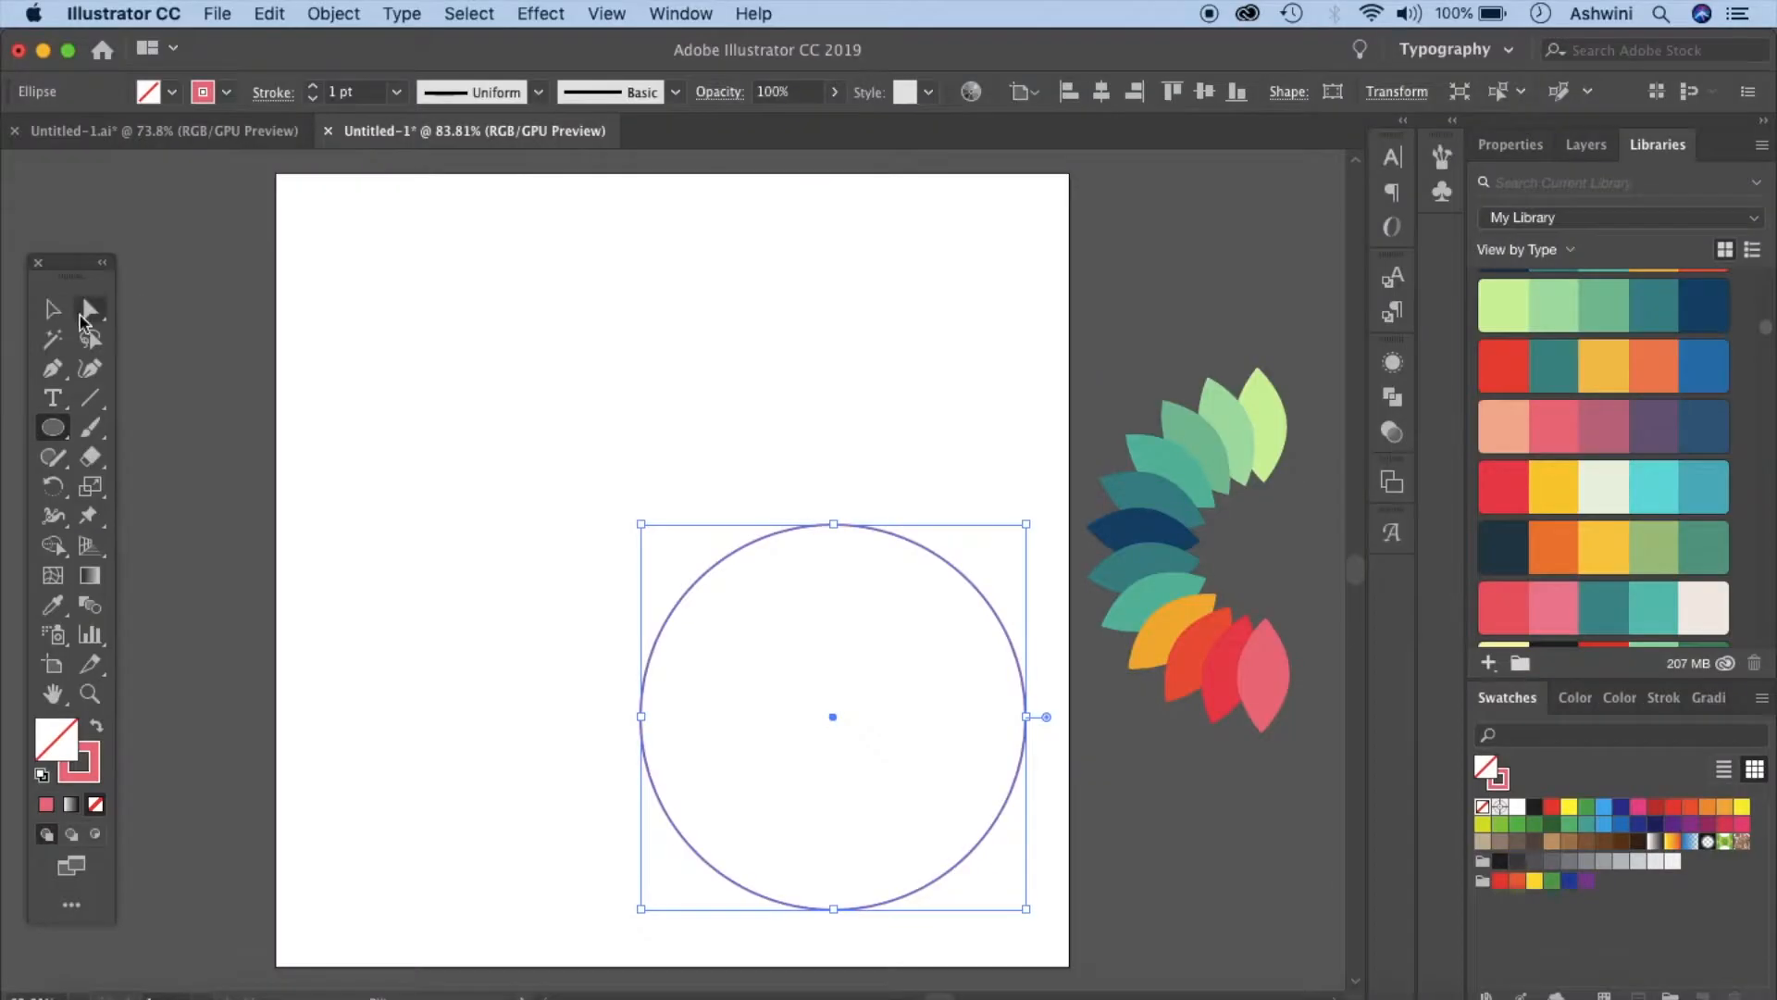
pyautogui.click(52, 311)
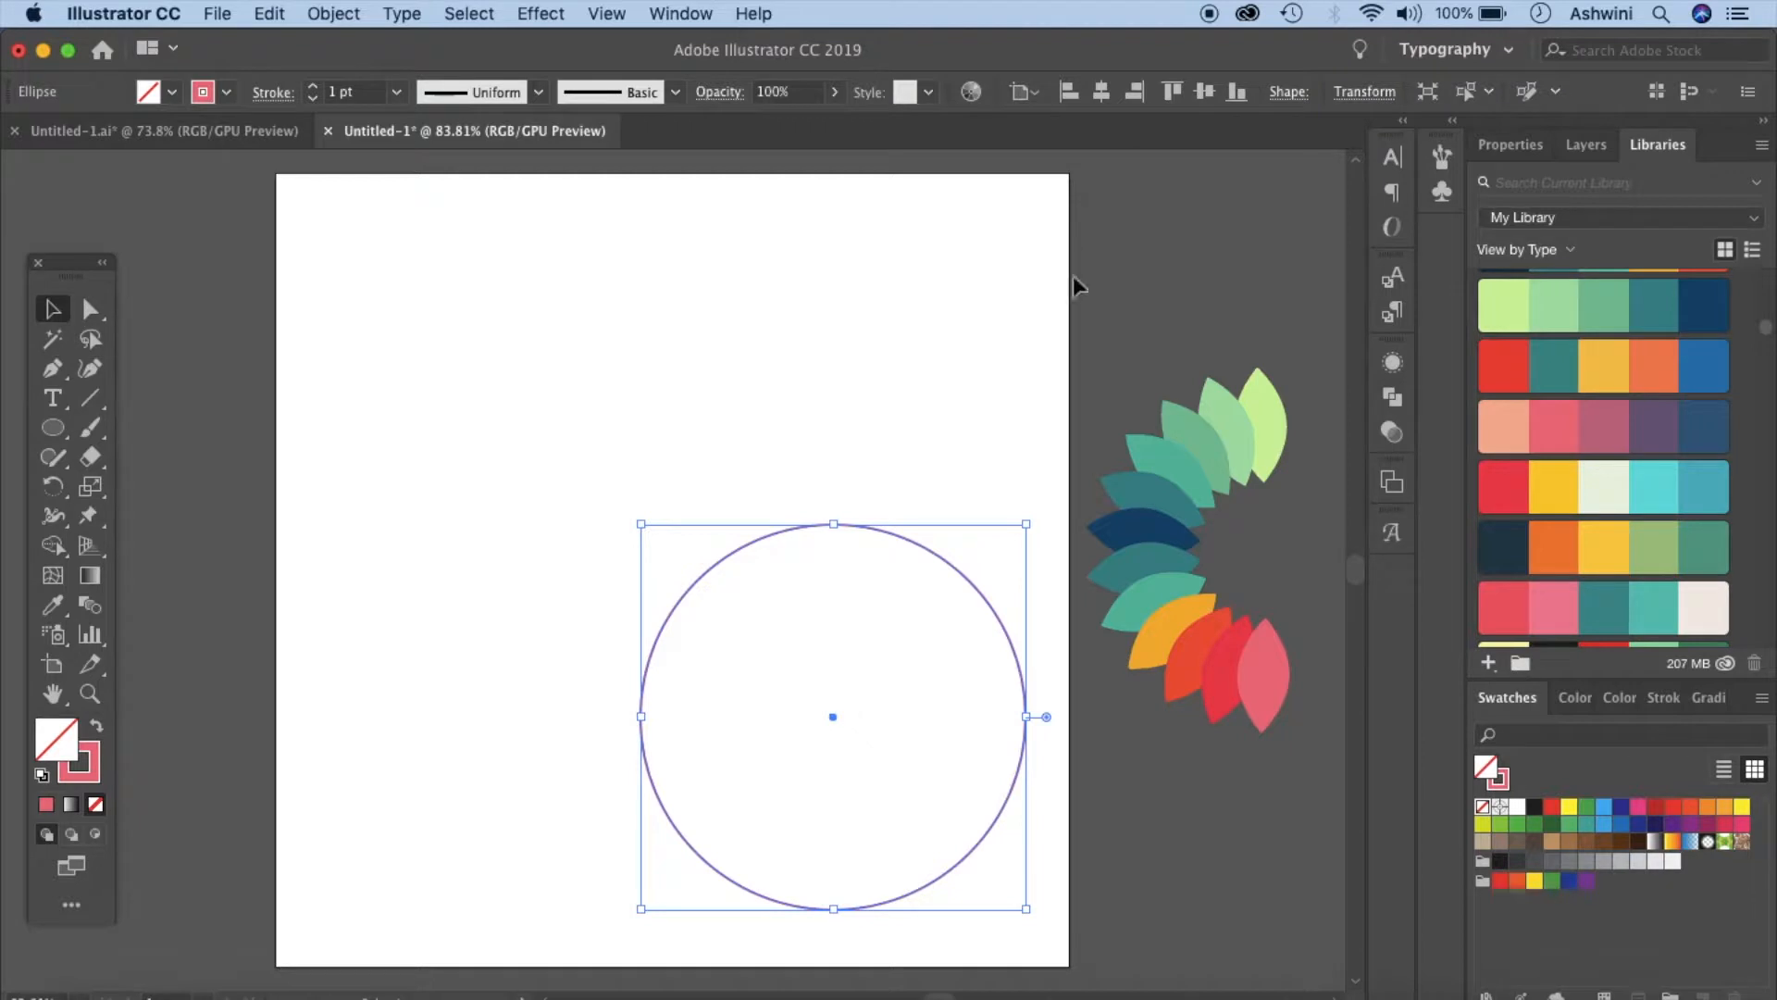
pyautogui.click(1100, 92)
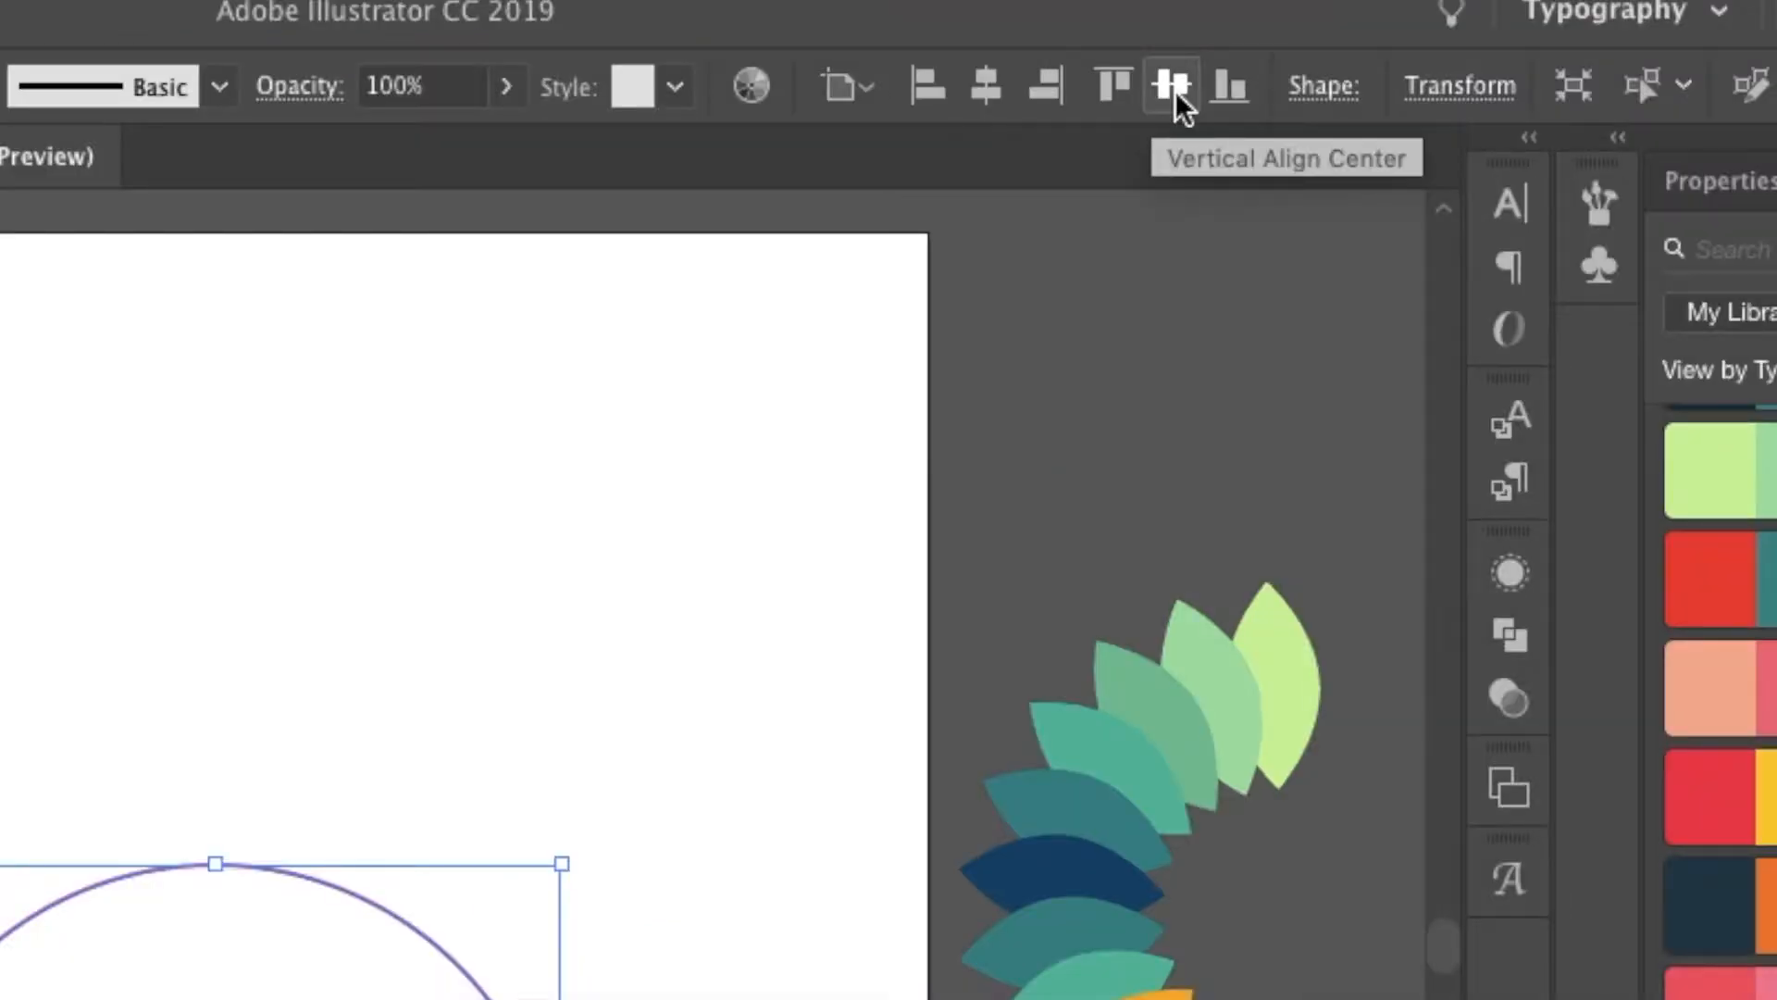
pyautogui.click(1205, 95)
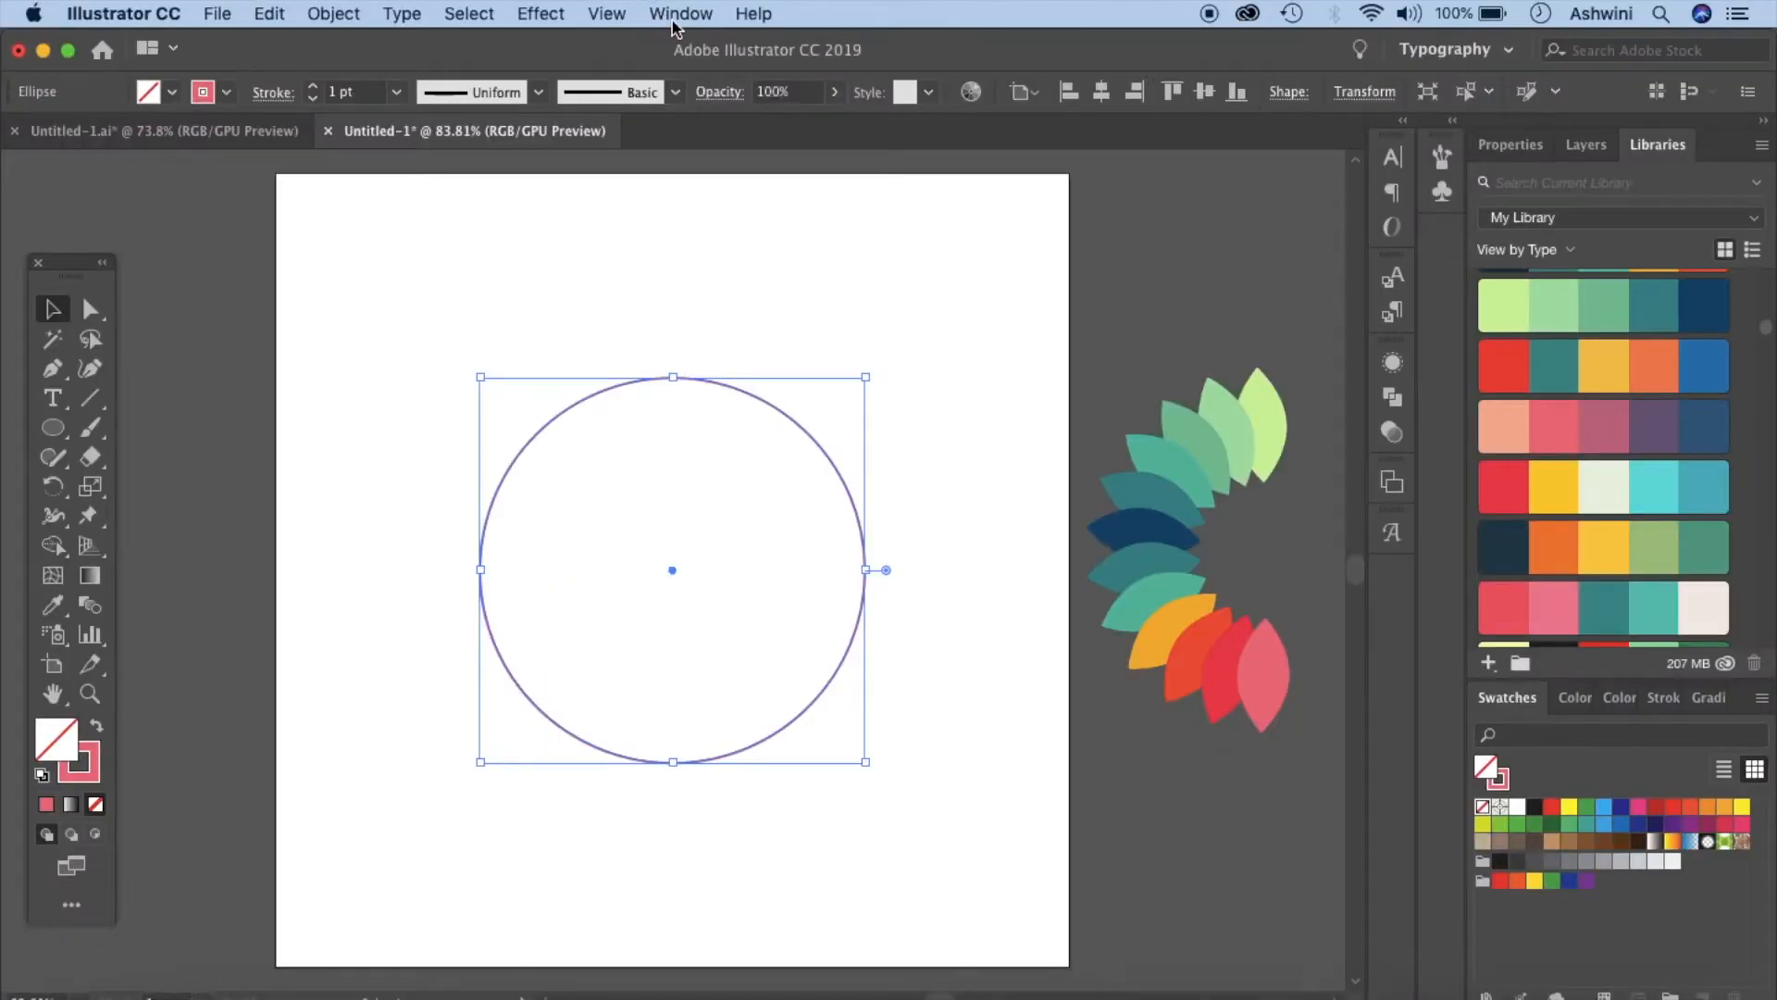
# - Draw a smaller circle inside the large circle
pyautogui.click(681, 13)
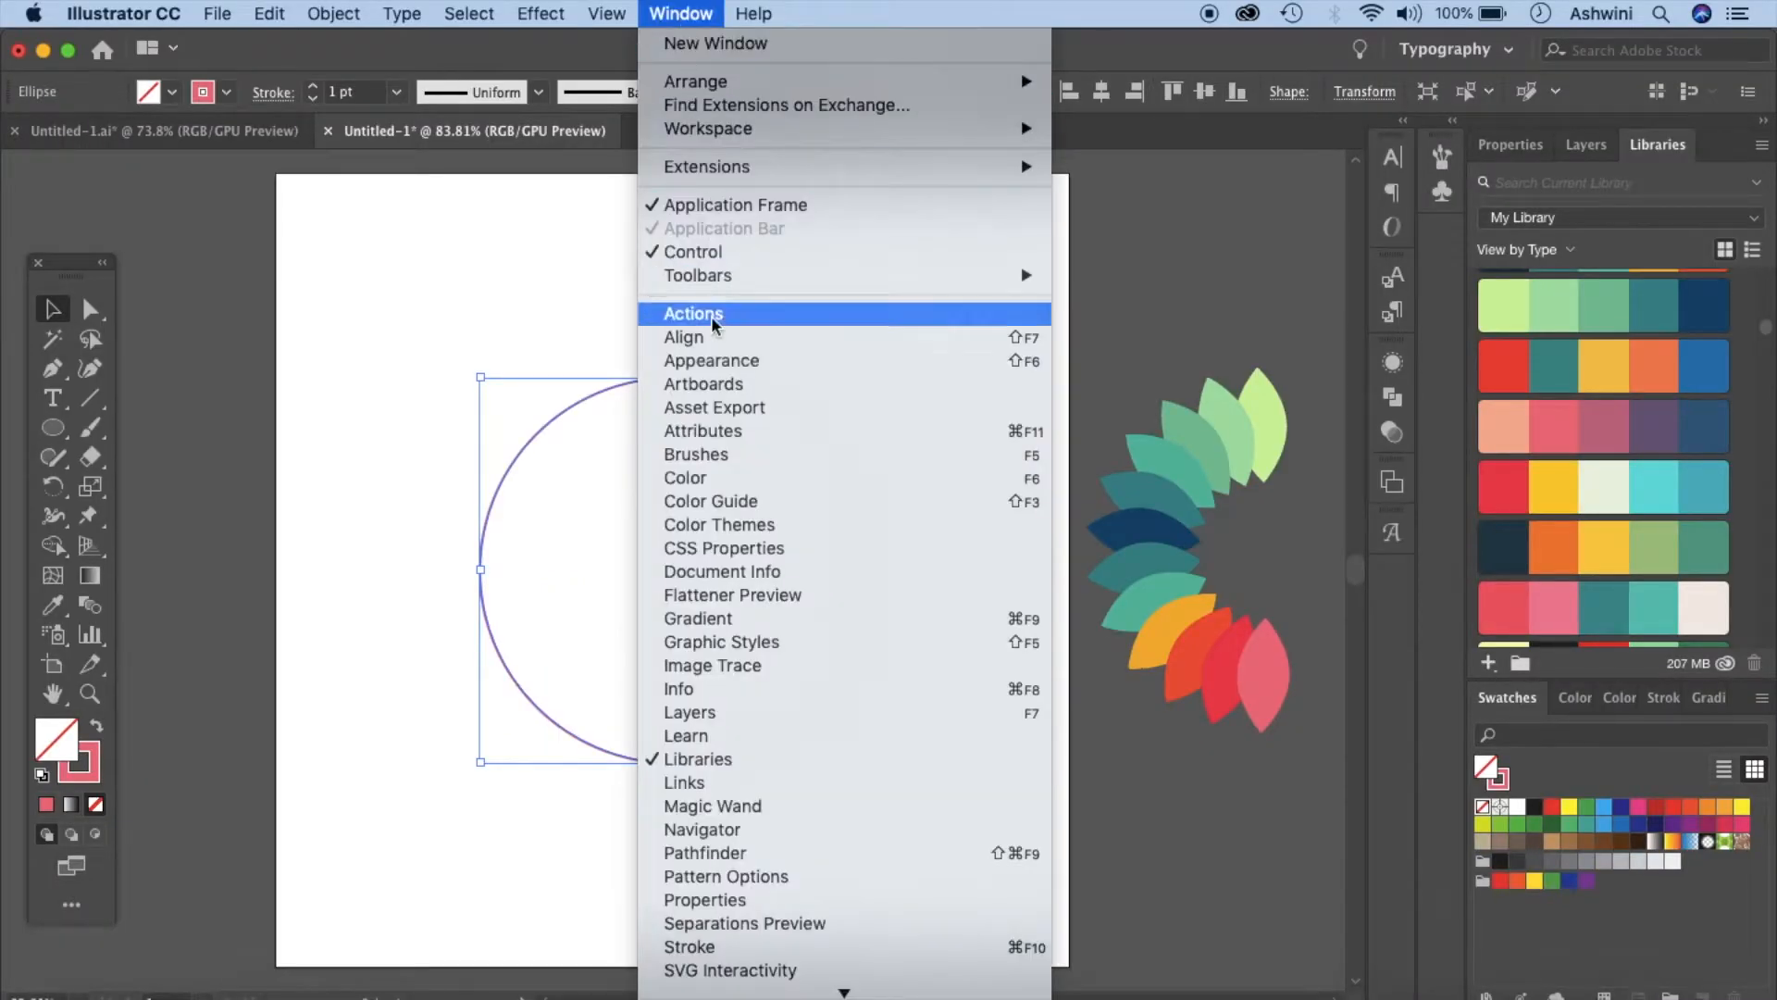
pyautogui.click(433, 364)
pyautogui.click(53, 428)
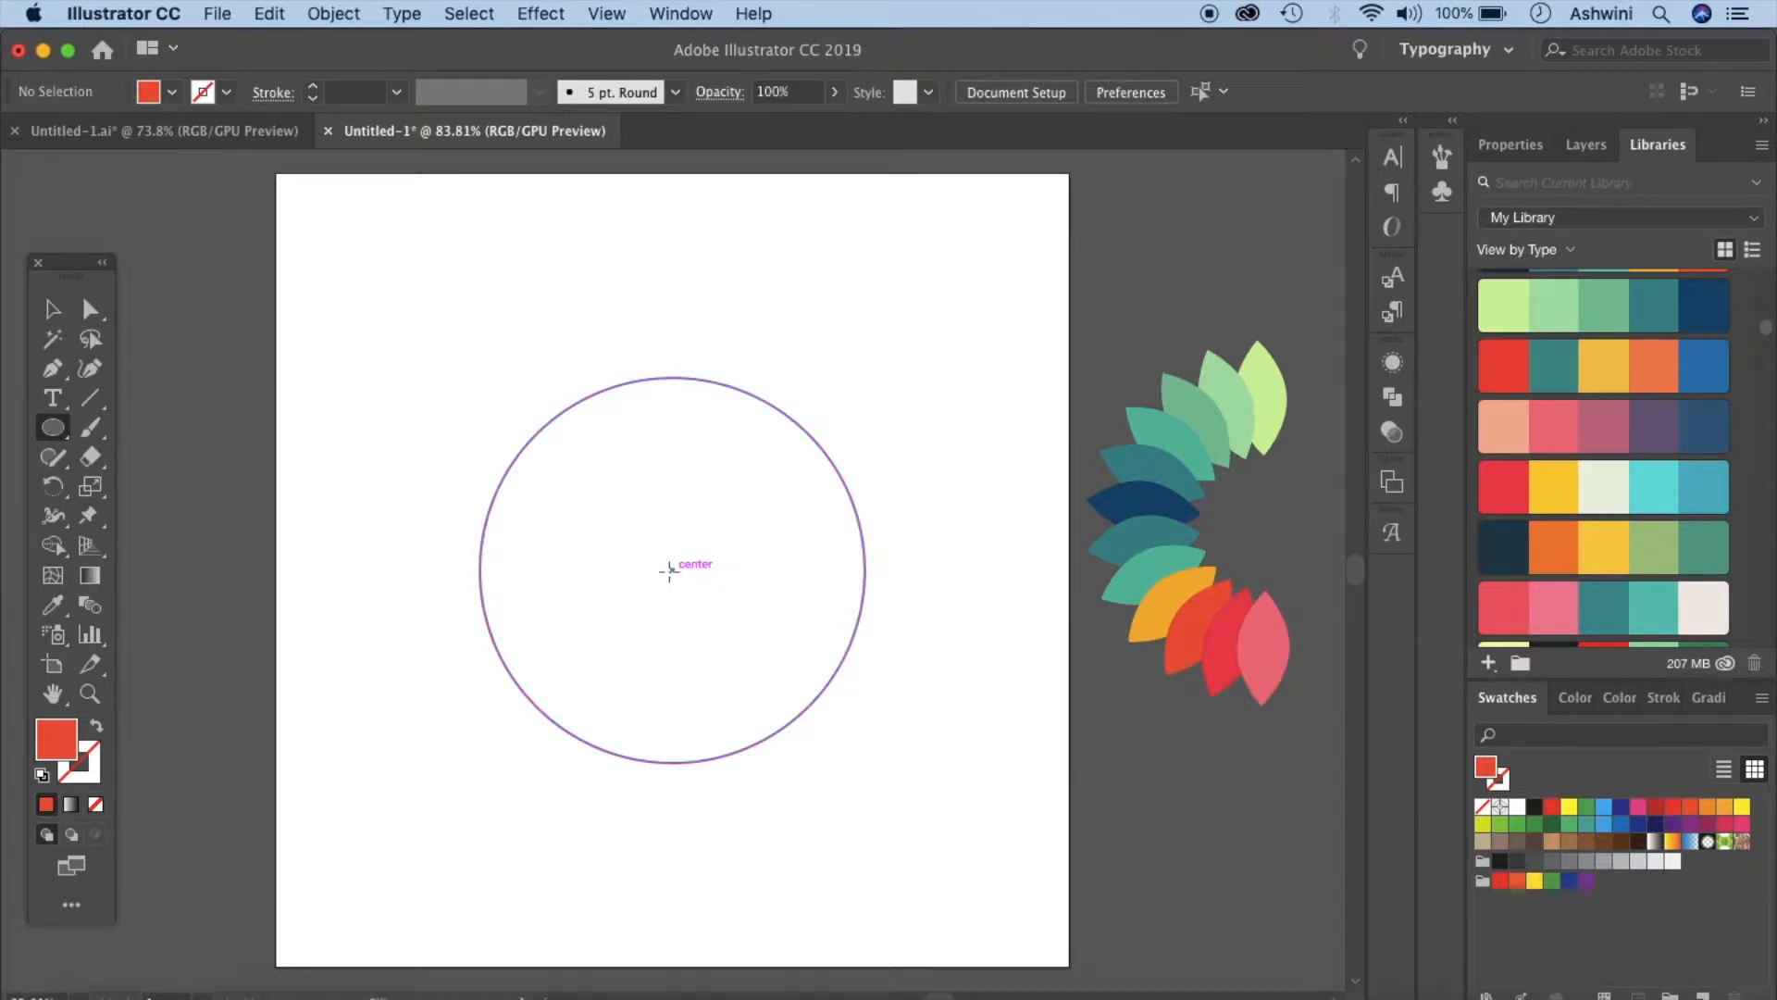
pyautogui.moveTo(561, 501); pyautogui.dragTo(696, 637)
pyautogui.press('v')
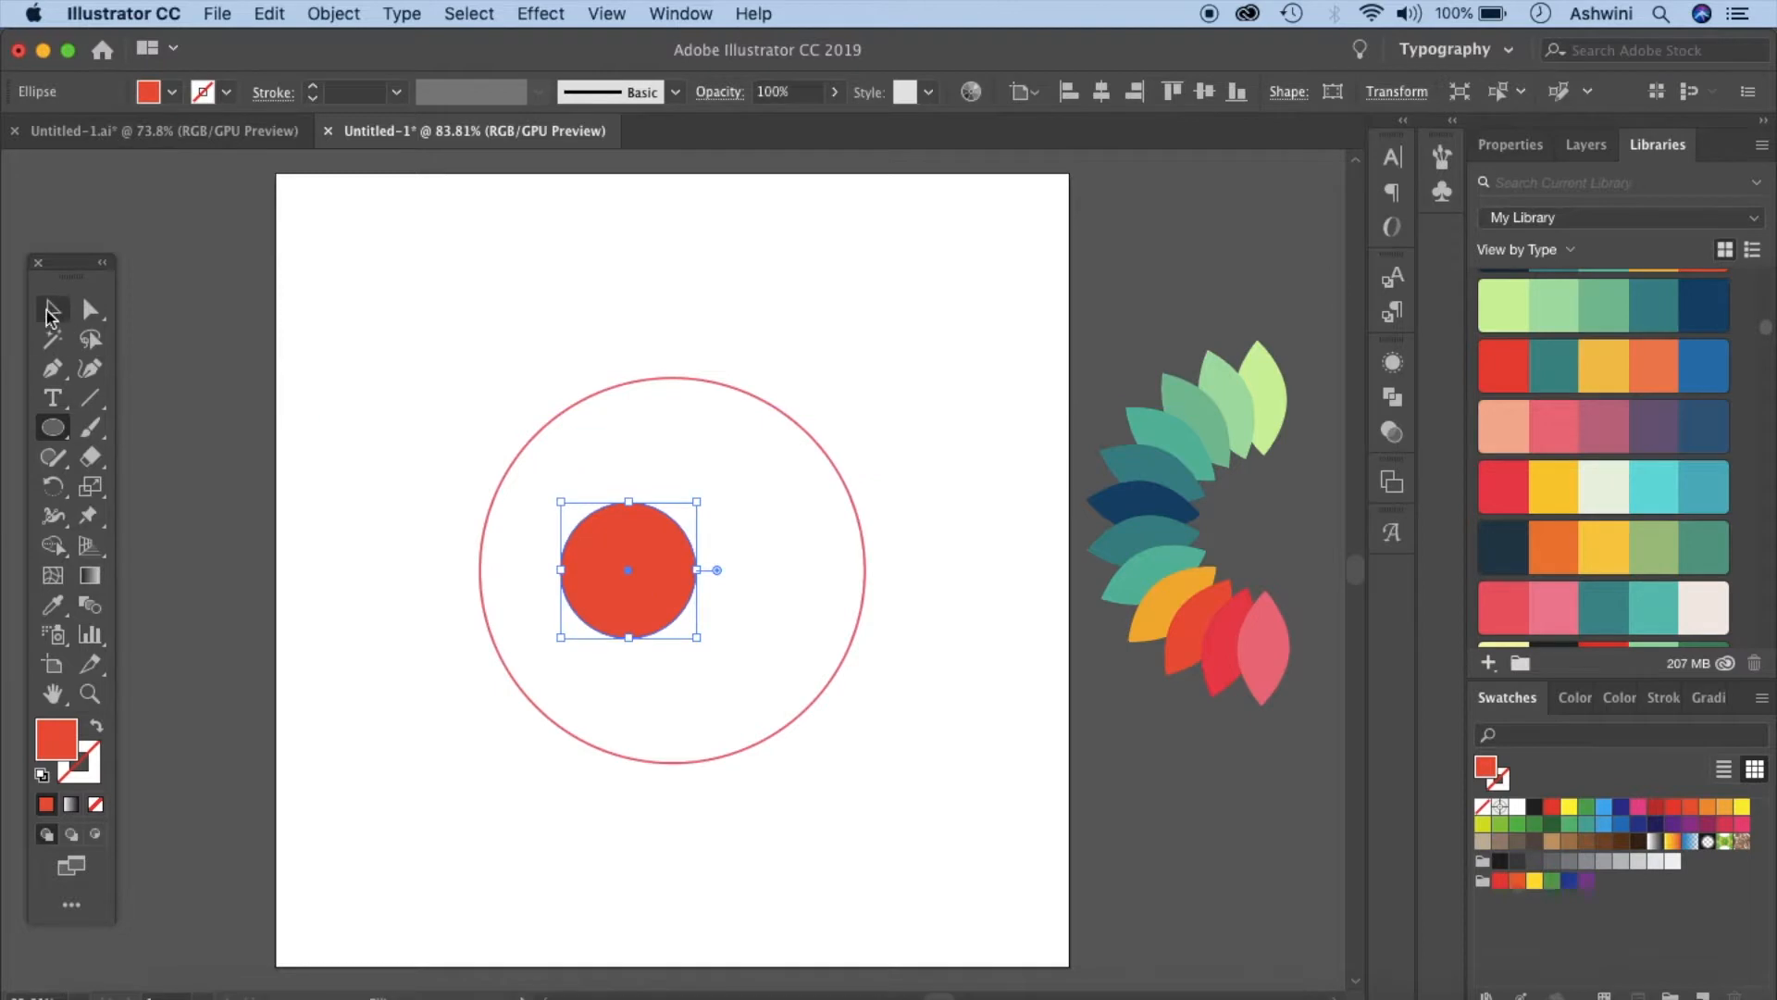
# - Center the small circle in the large one and swap its fill and stroke to make it an outline
pyautogui.click(1101, 92)
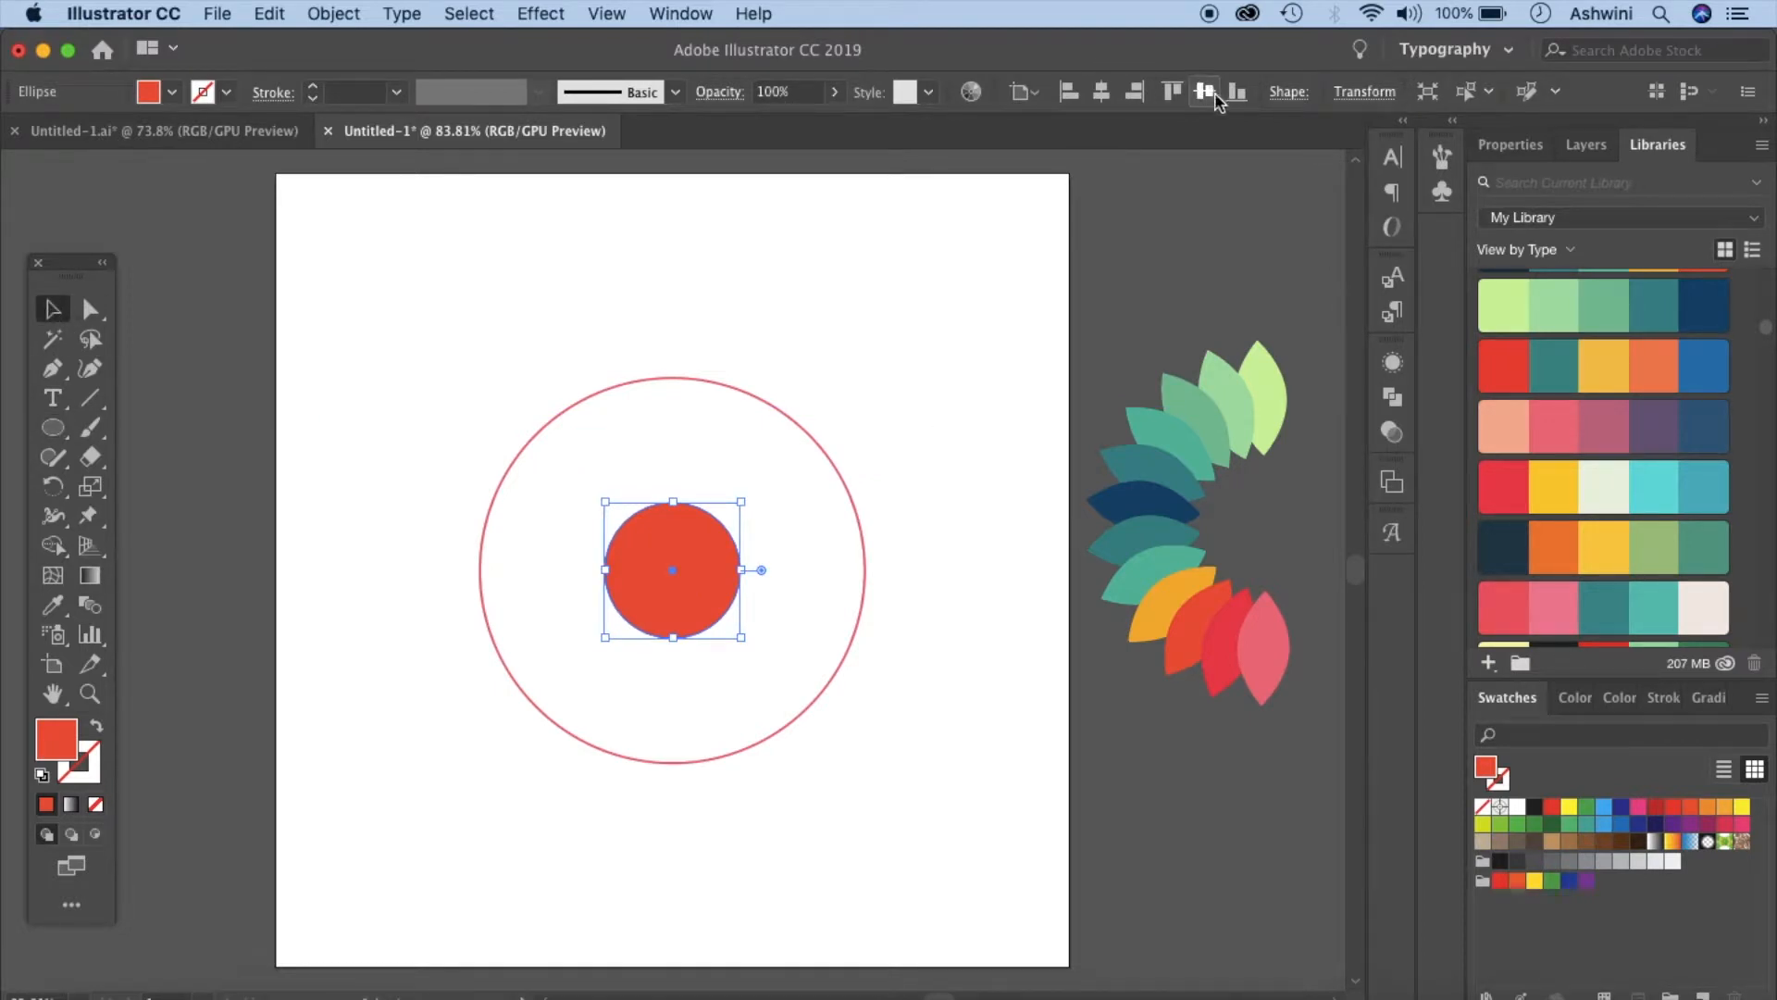
pyautogui.click(96, 728)
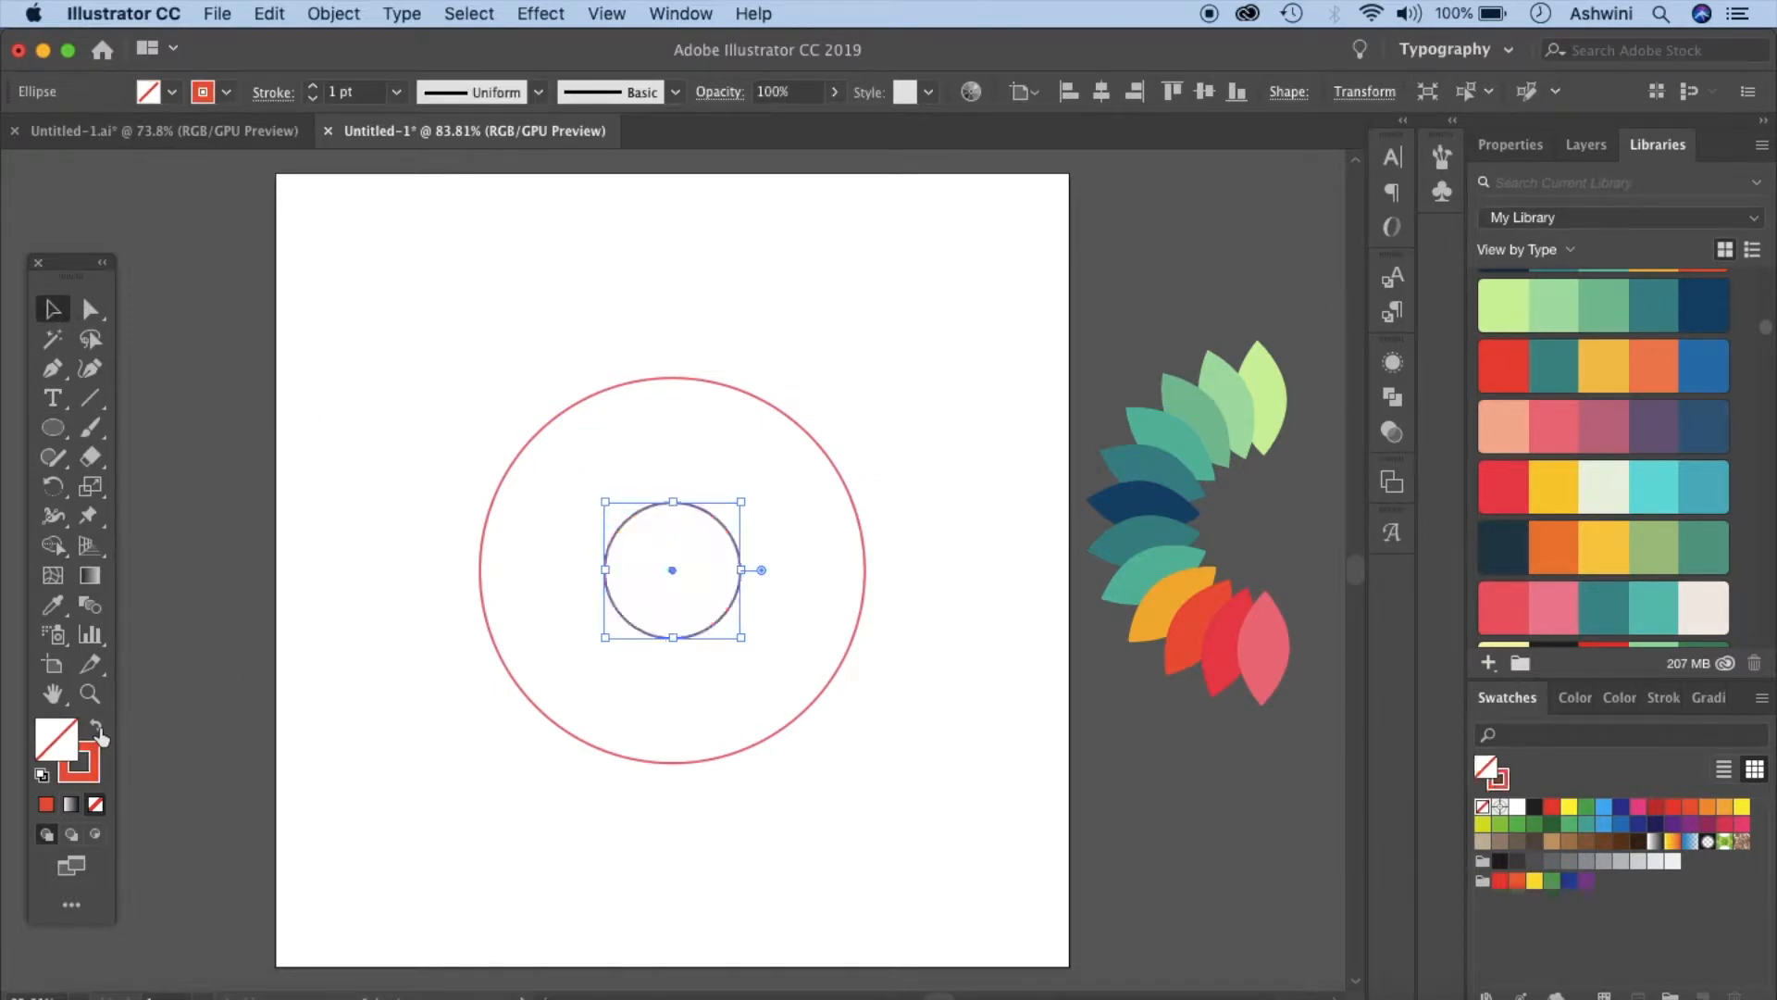
pyautogui.click(433, 819)
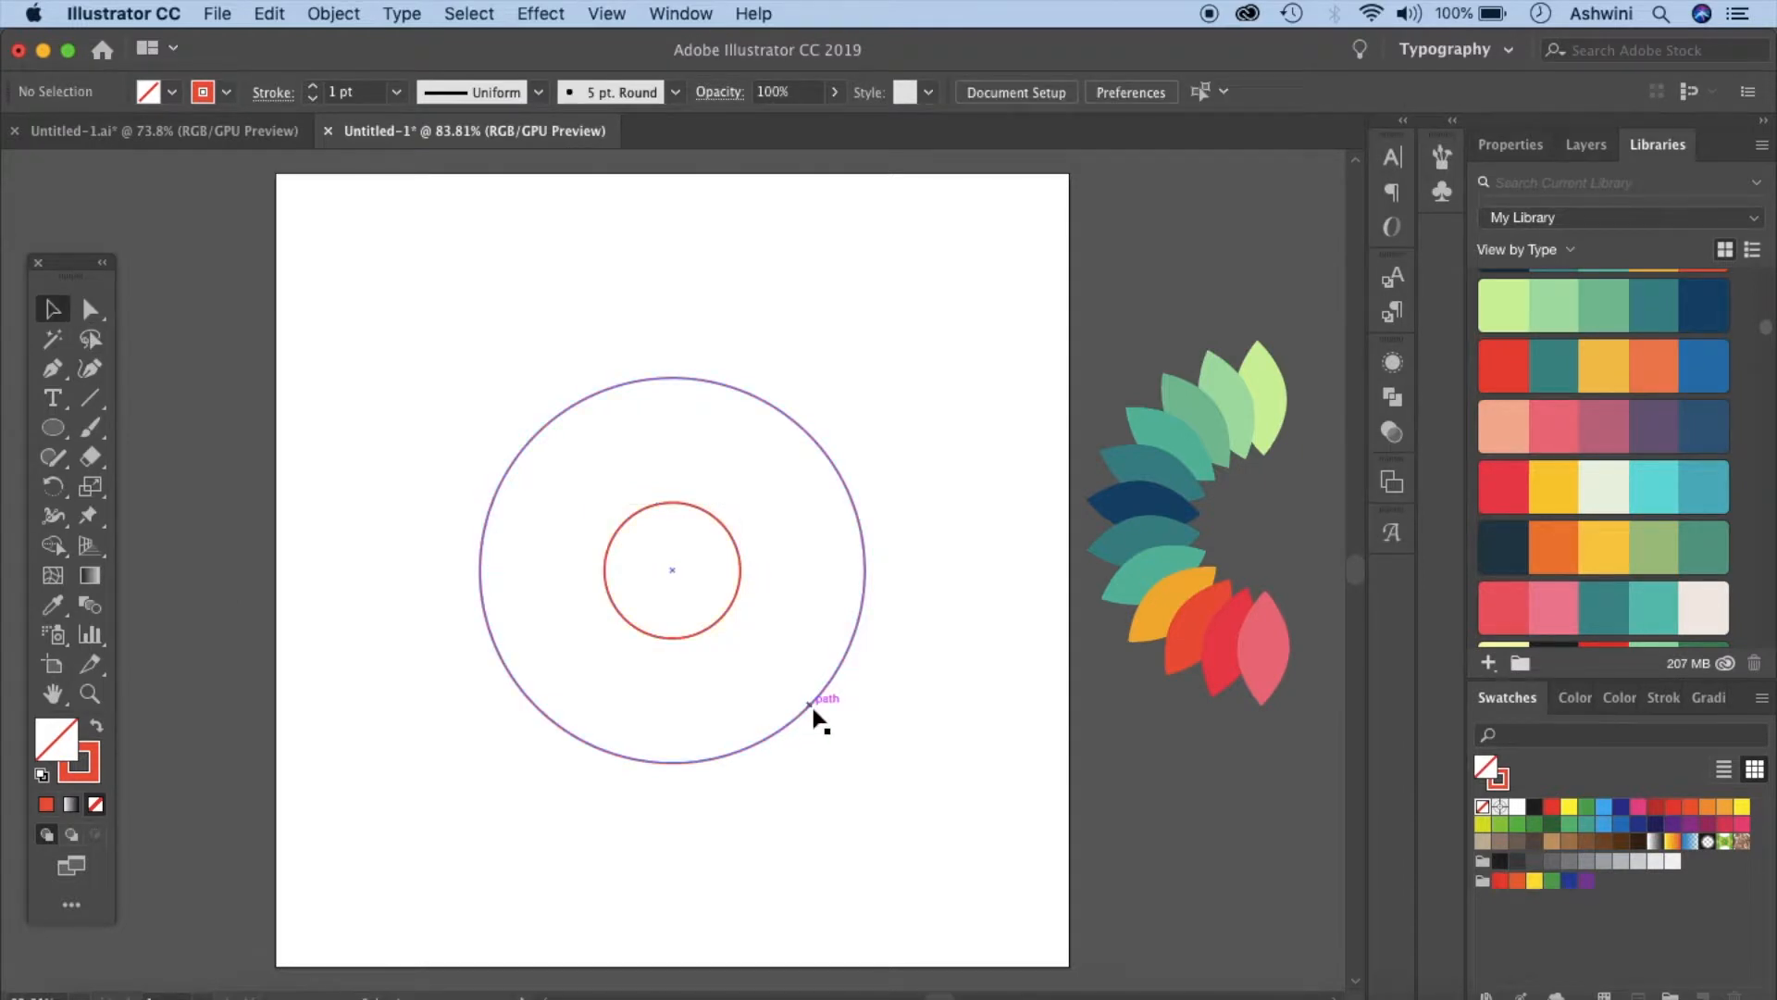
# - Move the petal group onto a new layer above Layer 1, locking Layer 1
pyautogui.moveTo(1107, 313); pyautogui.dragTo(1287, 738)
pyautogui.press('Delete')
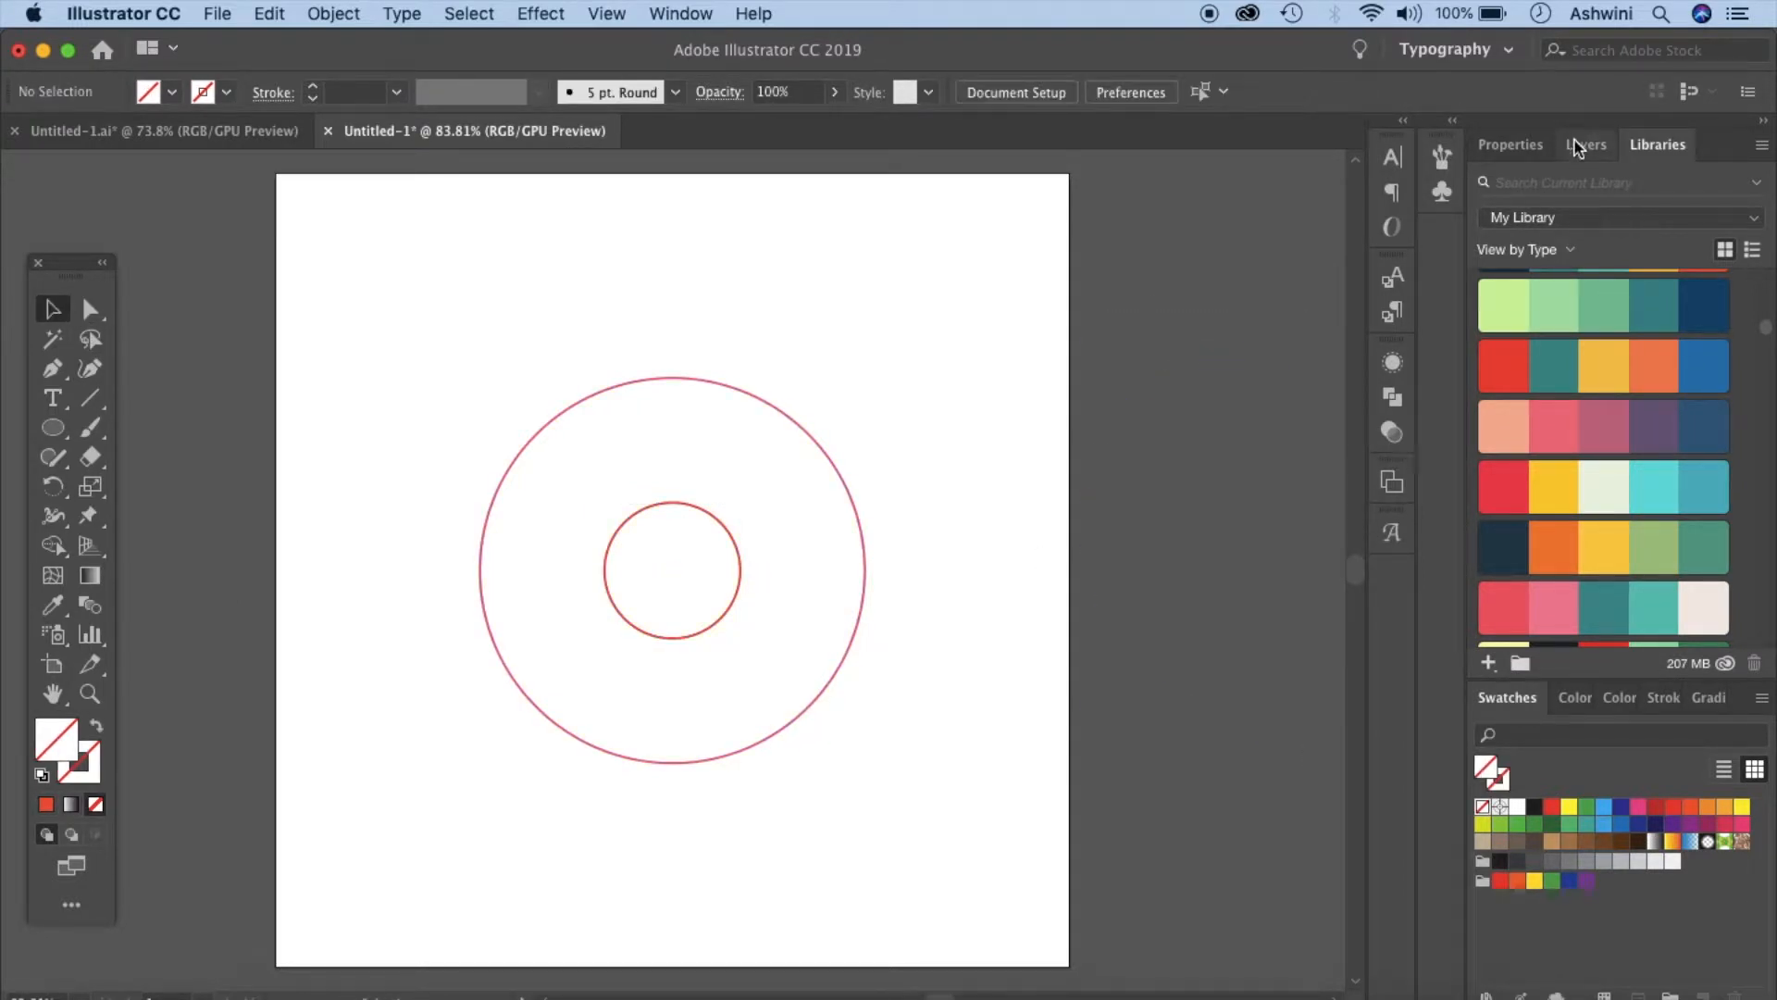
pyautogui.click(1579, 144)
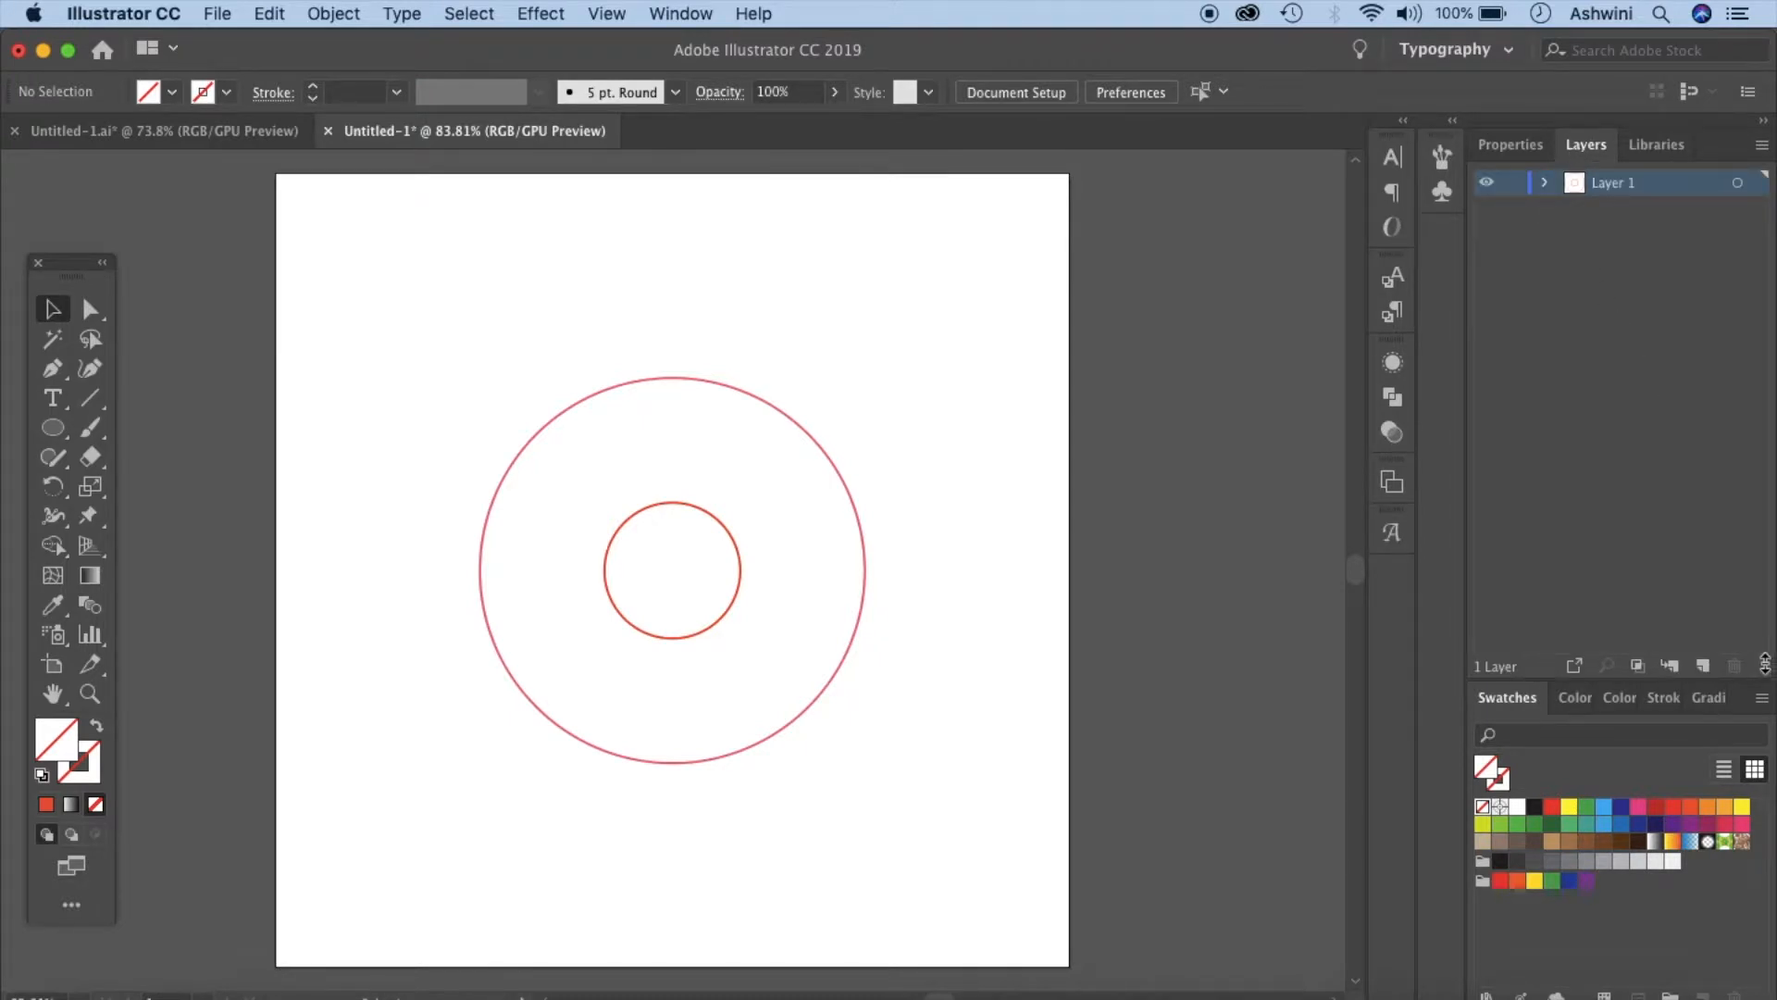
pyautogui.click(1702, 666)
pyautogui.click(1512, 208)
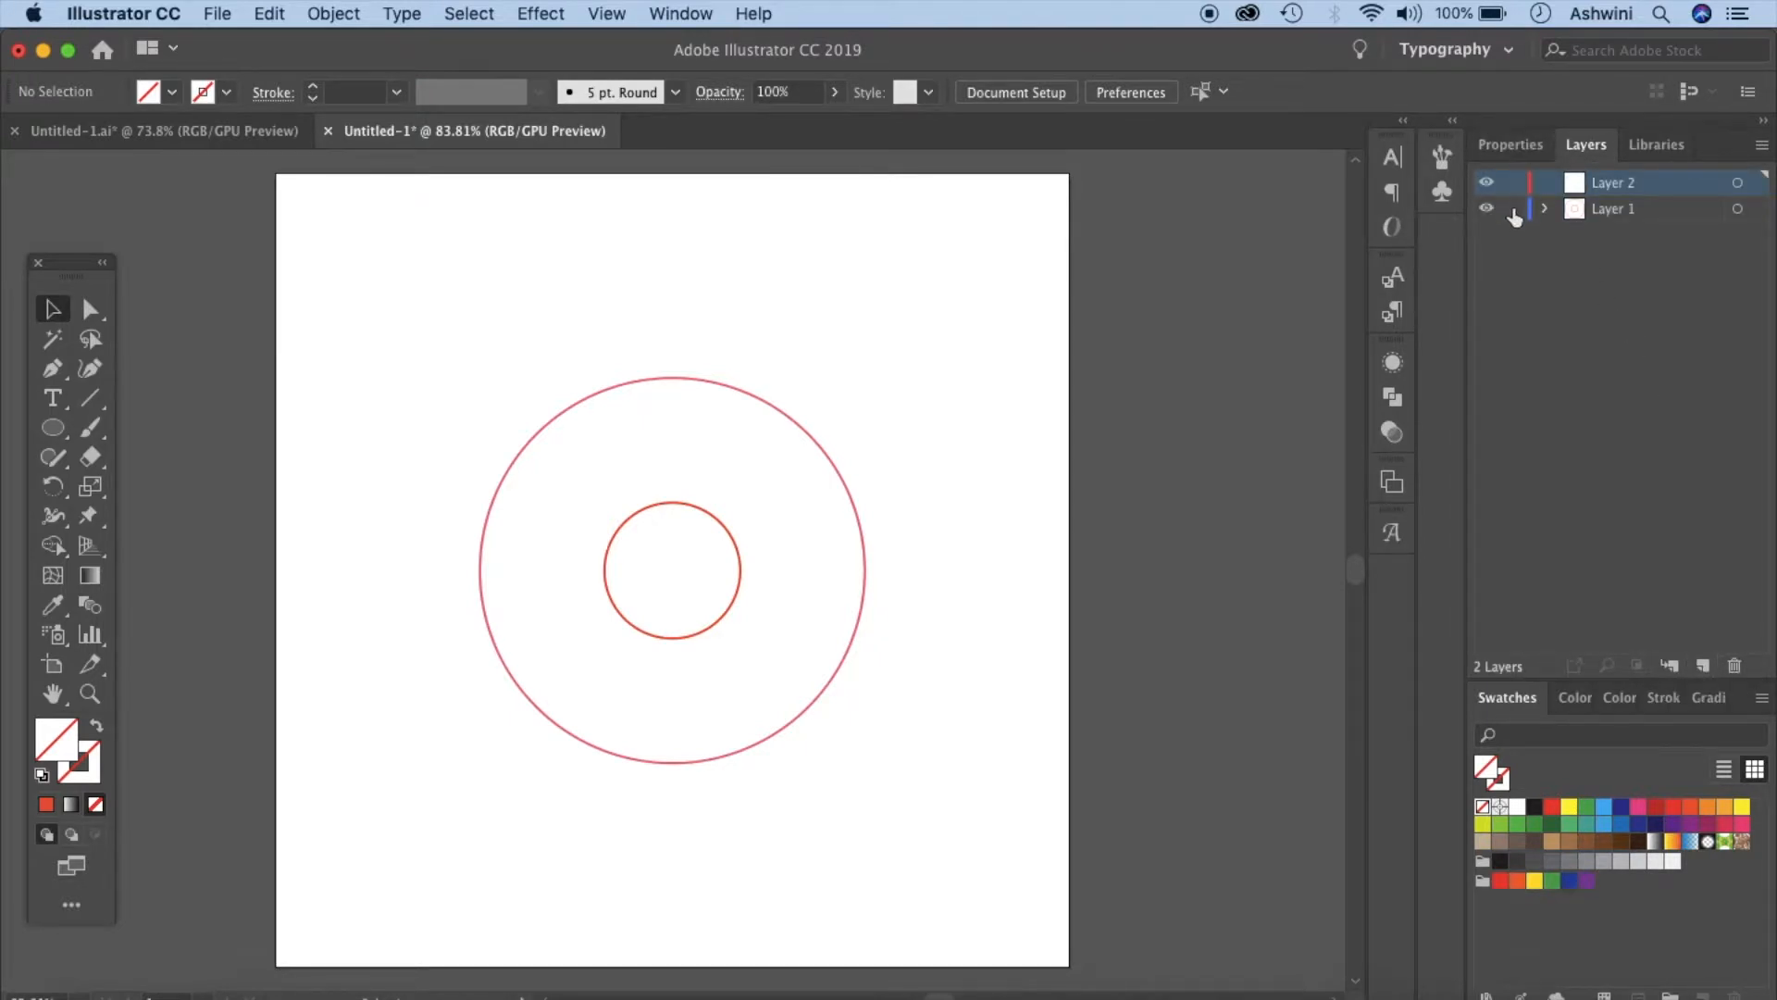
pyautogui.hotkey('ctrl', 'v')
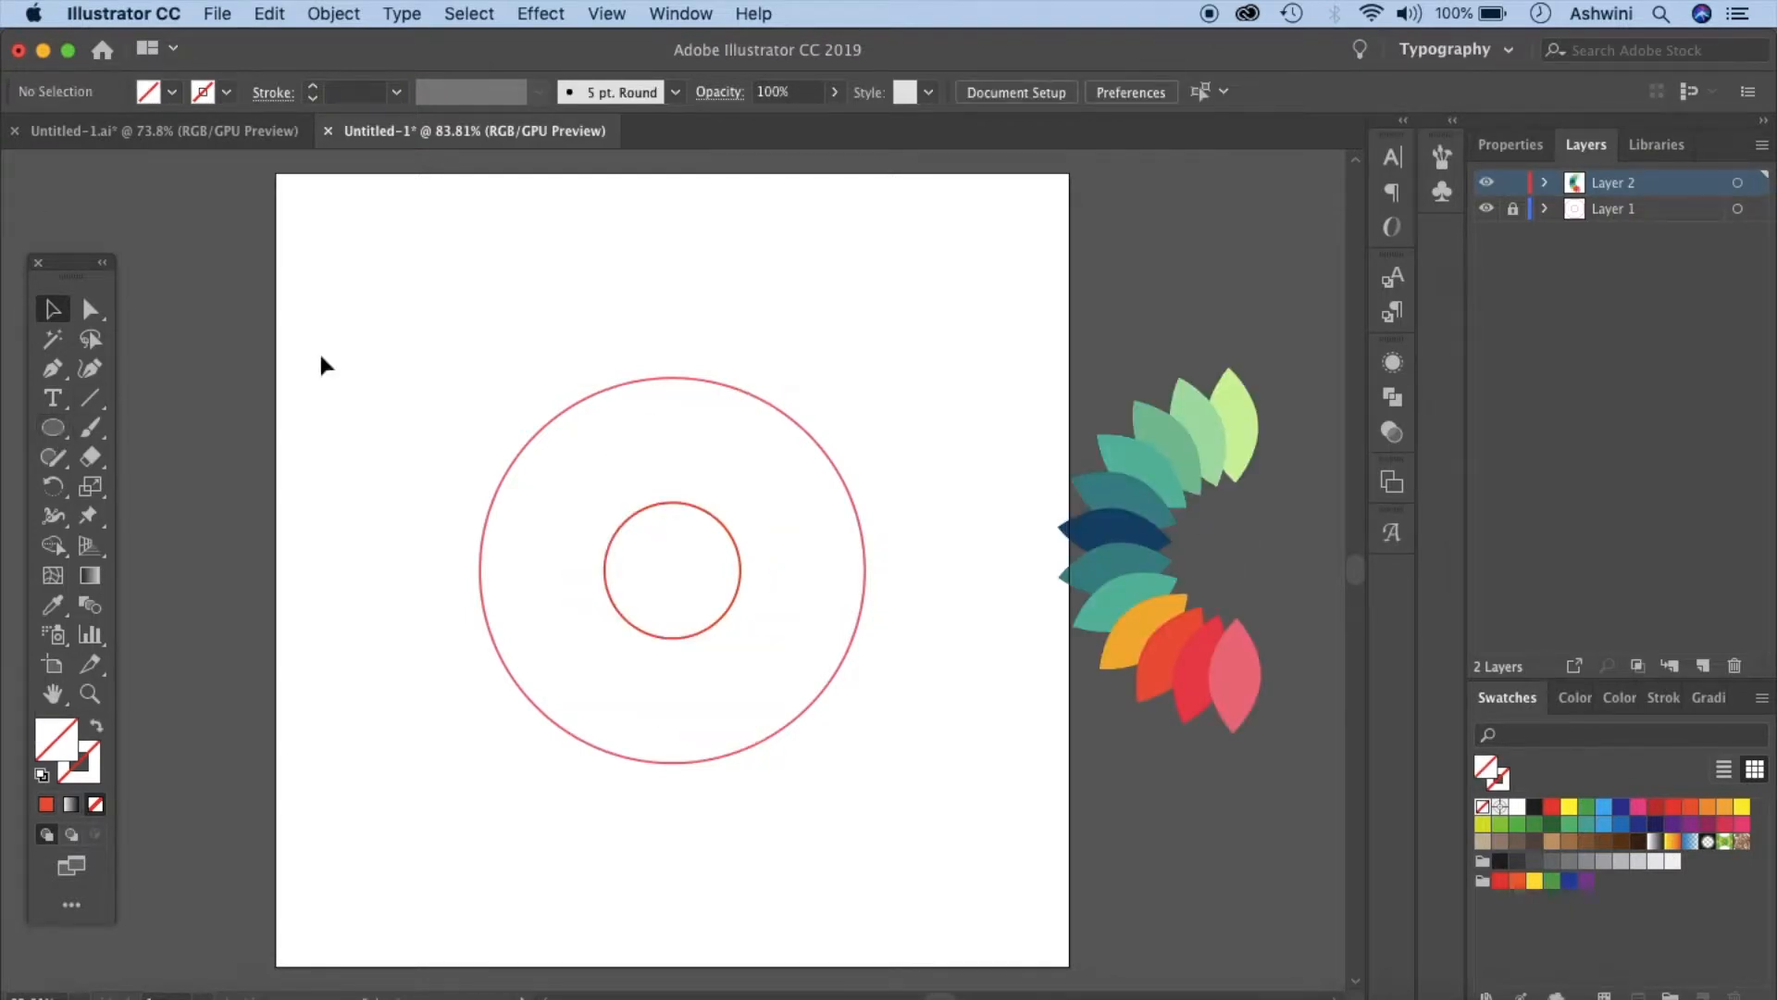
# - Draw a tall narrow ellipse and fill it with the orange #F78154 from a library color theme
pyautogui.press('l')
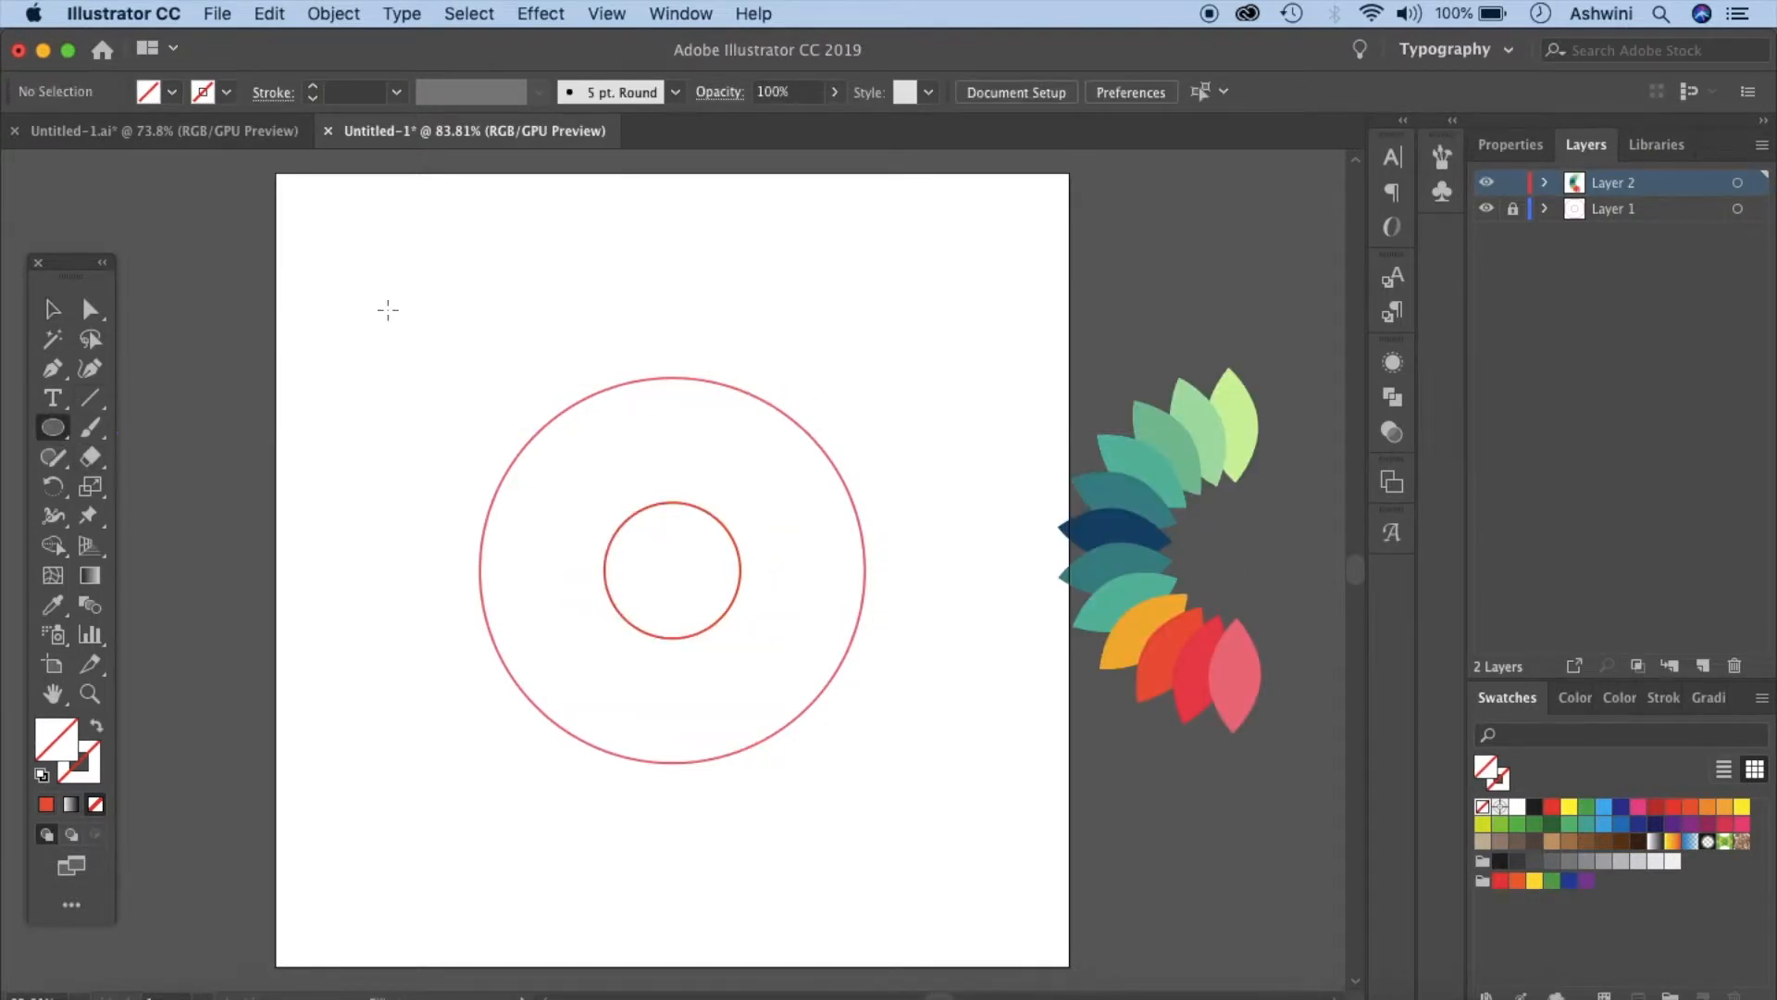
pyautogui.moveTo(393, 297); pyautogui.dragTo(450, 434)
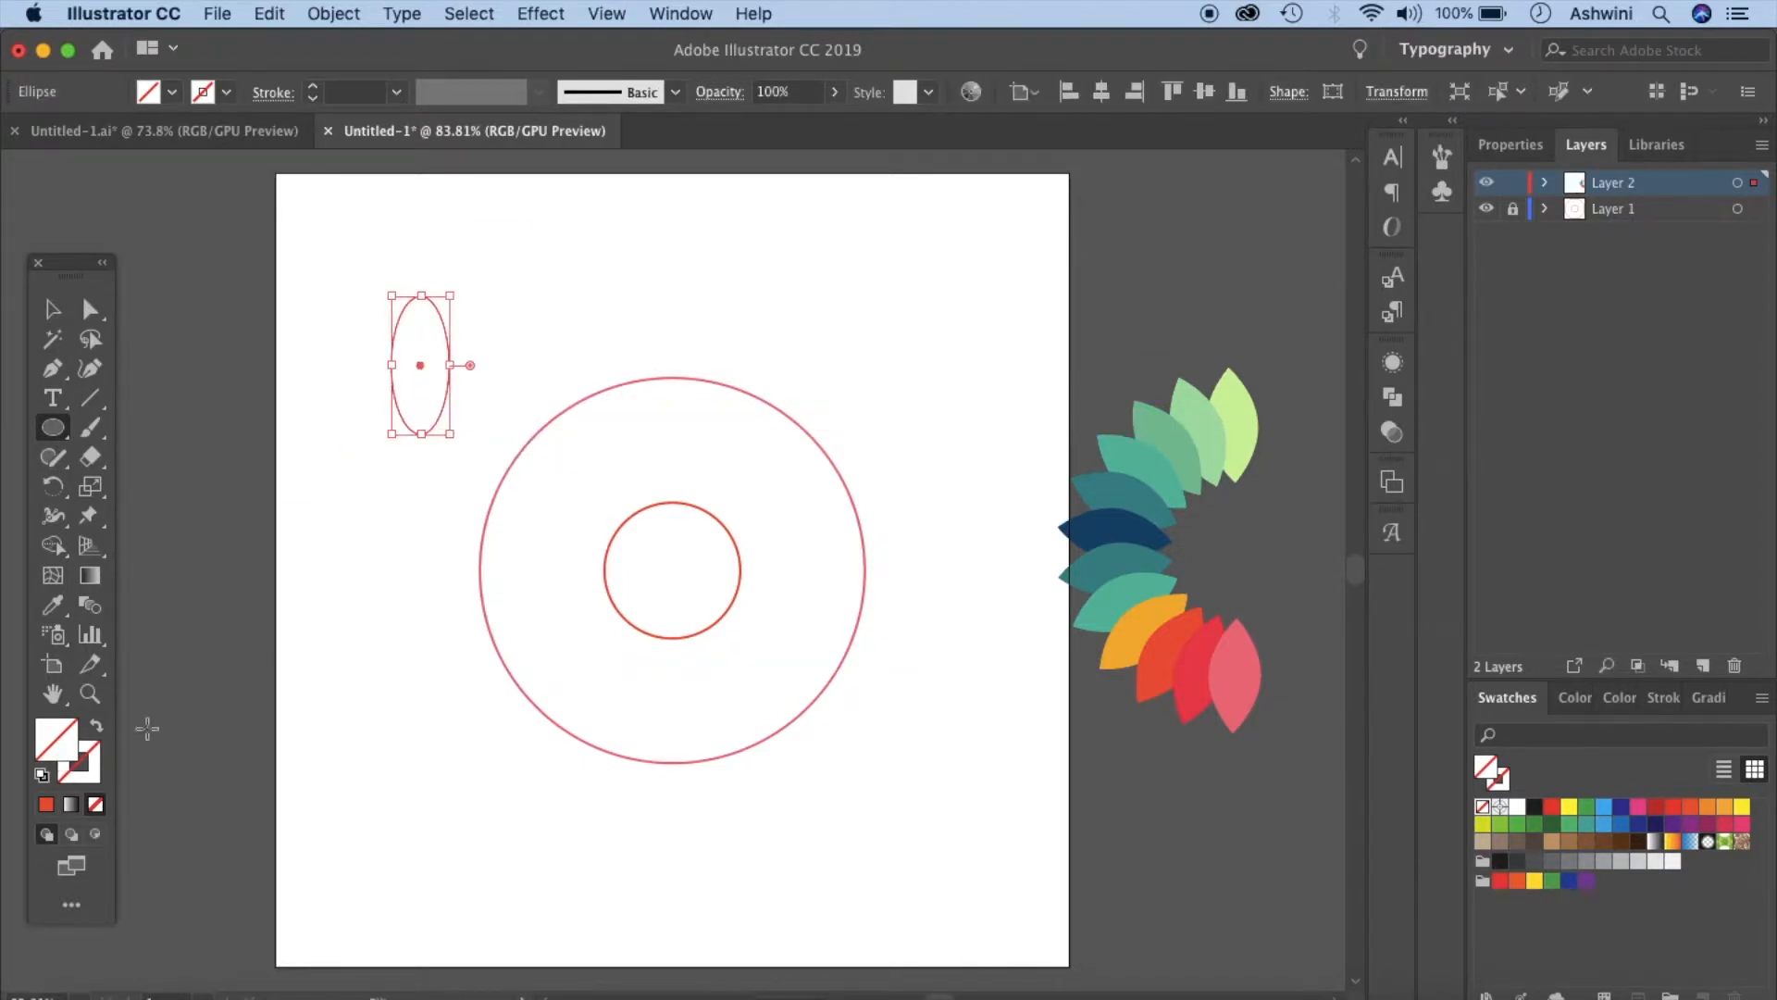
pyautogui.click(1663, 154)
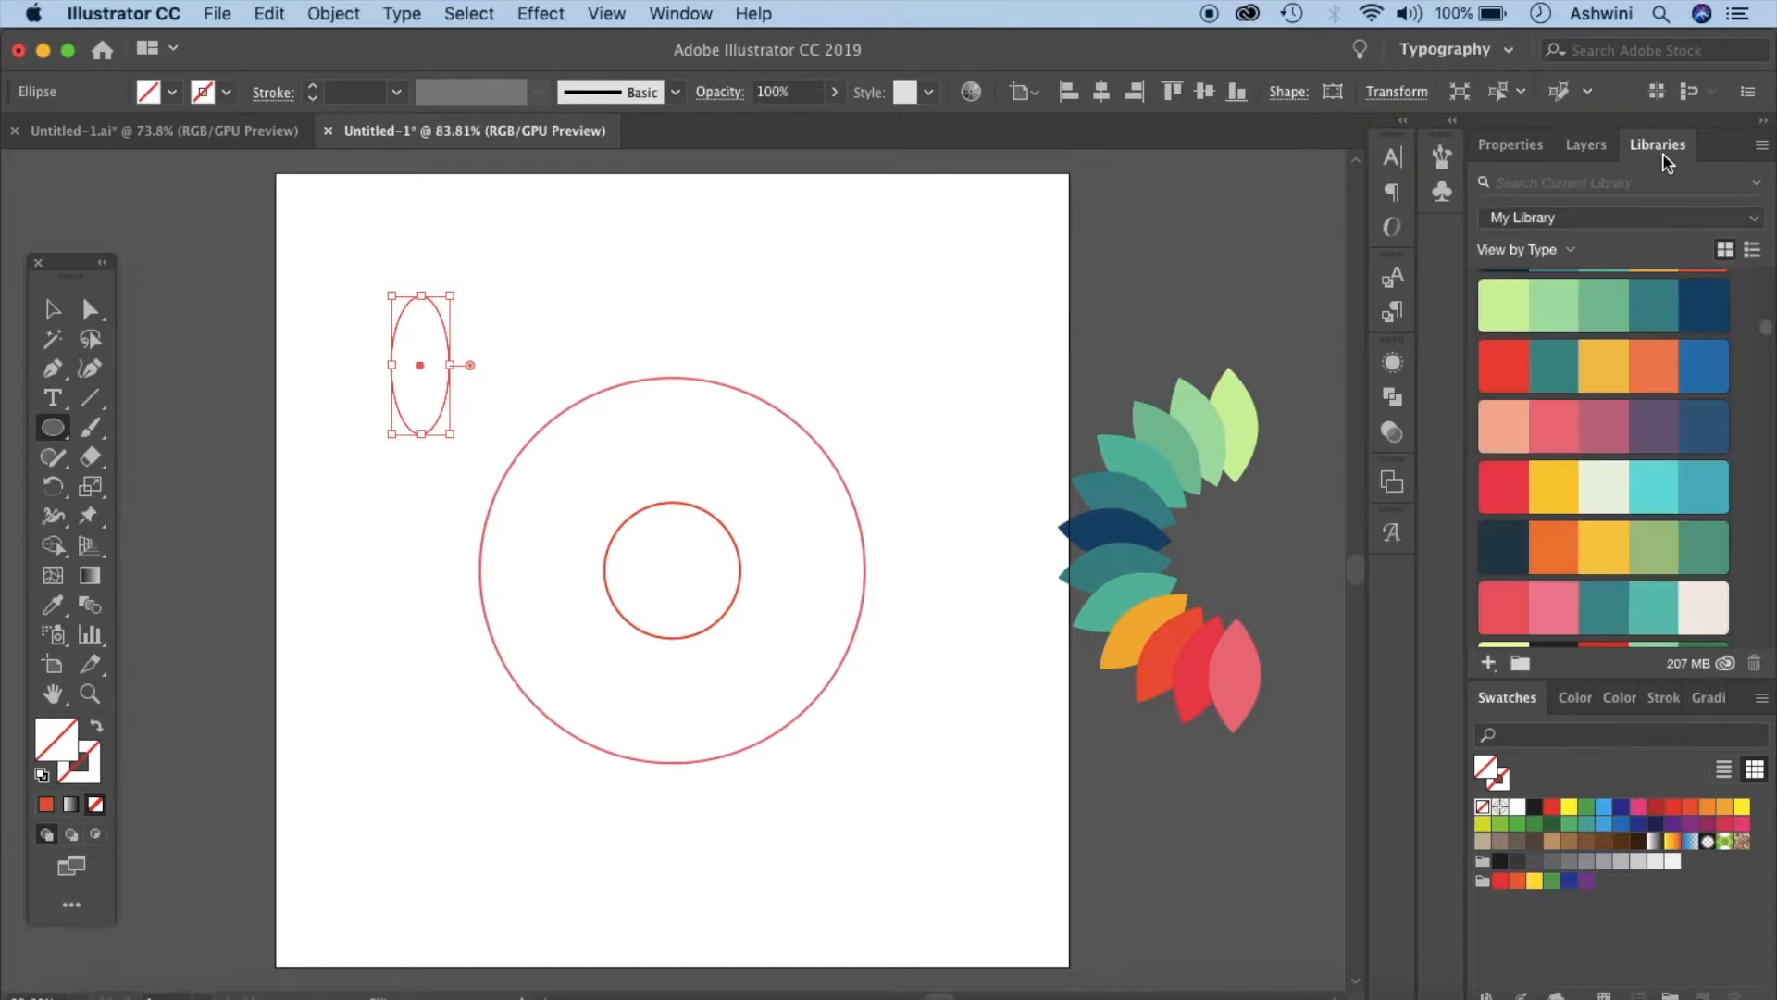
pyautogui.click(1655, 359)
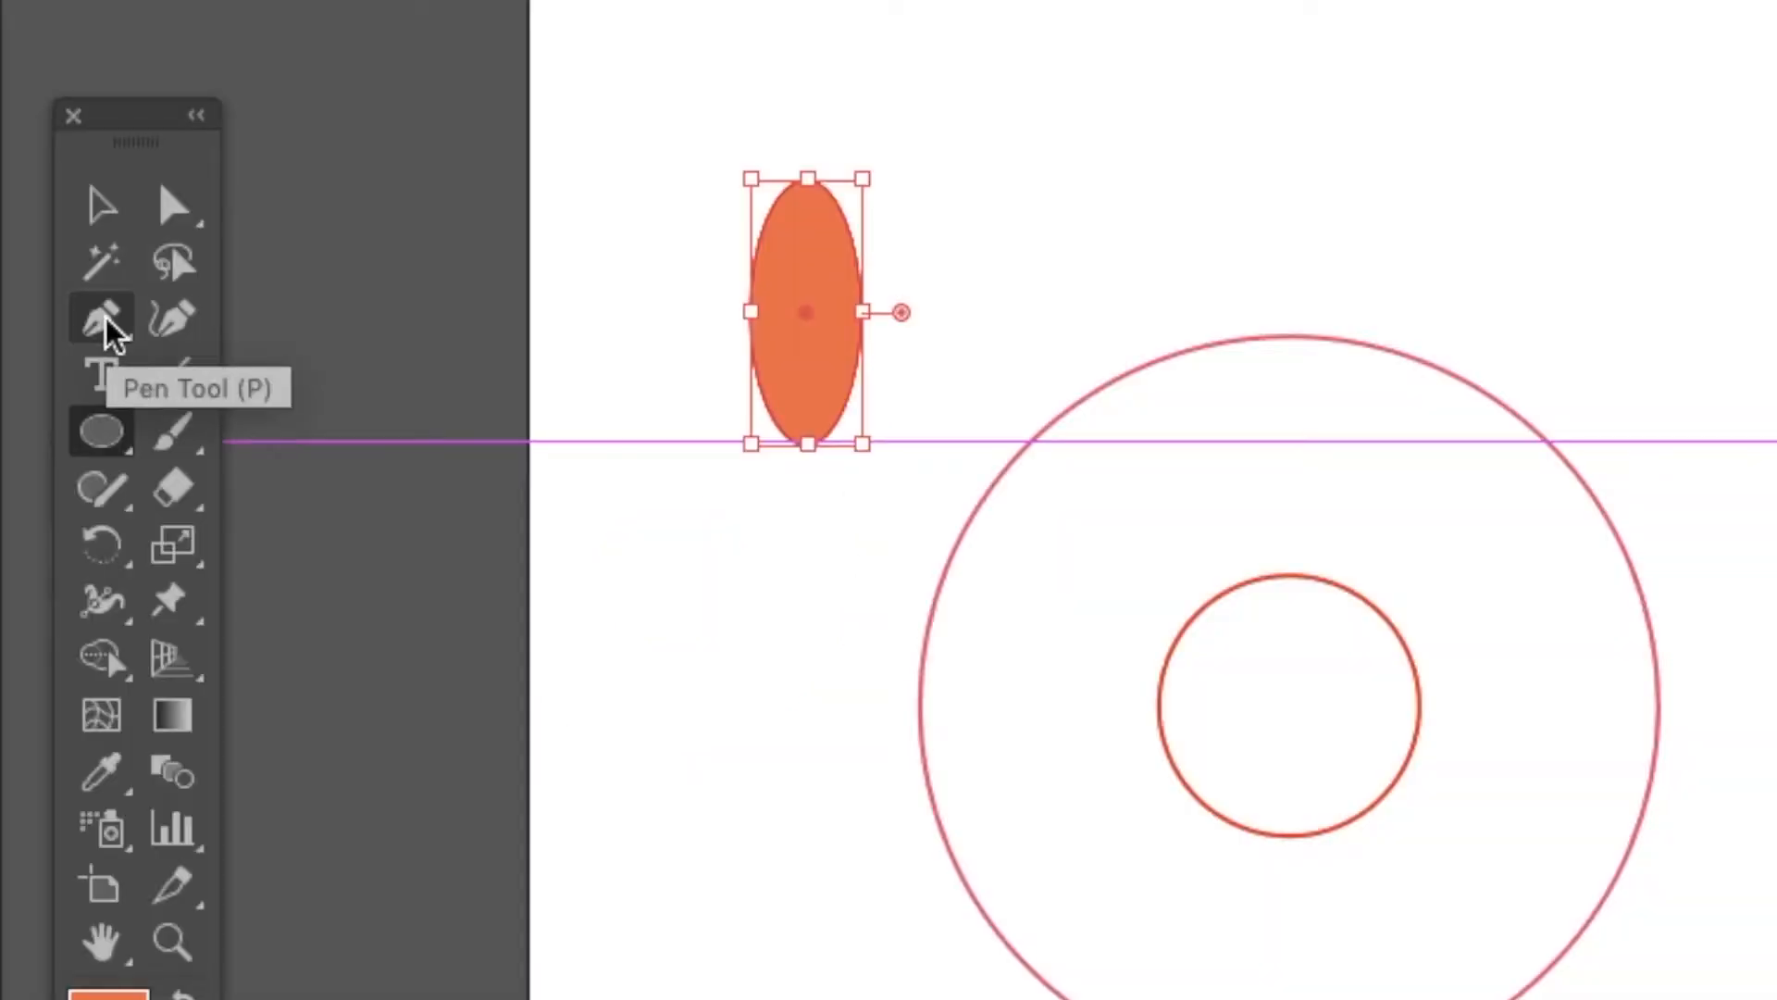
# - Convert the ellipse's top and bottom anchors to sharp corners with the Anchor Point tool, forming a leaf
pyautogui.click(103, 322)
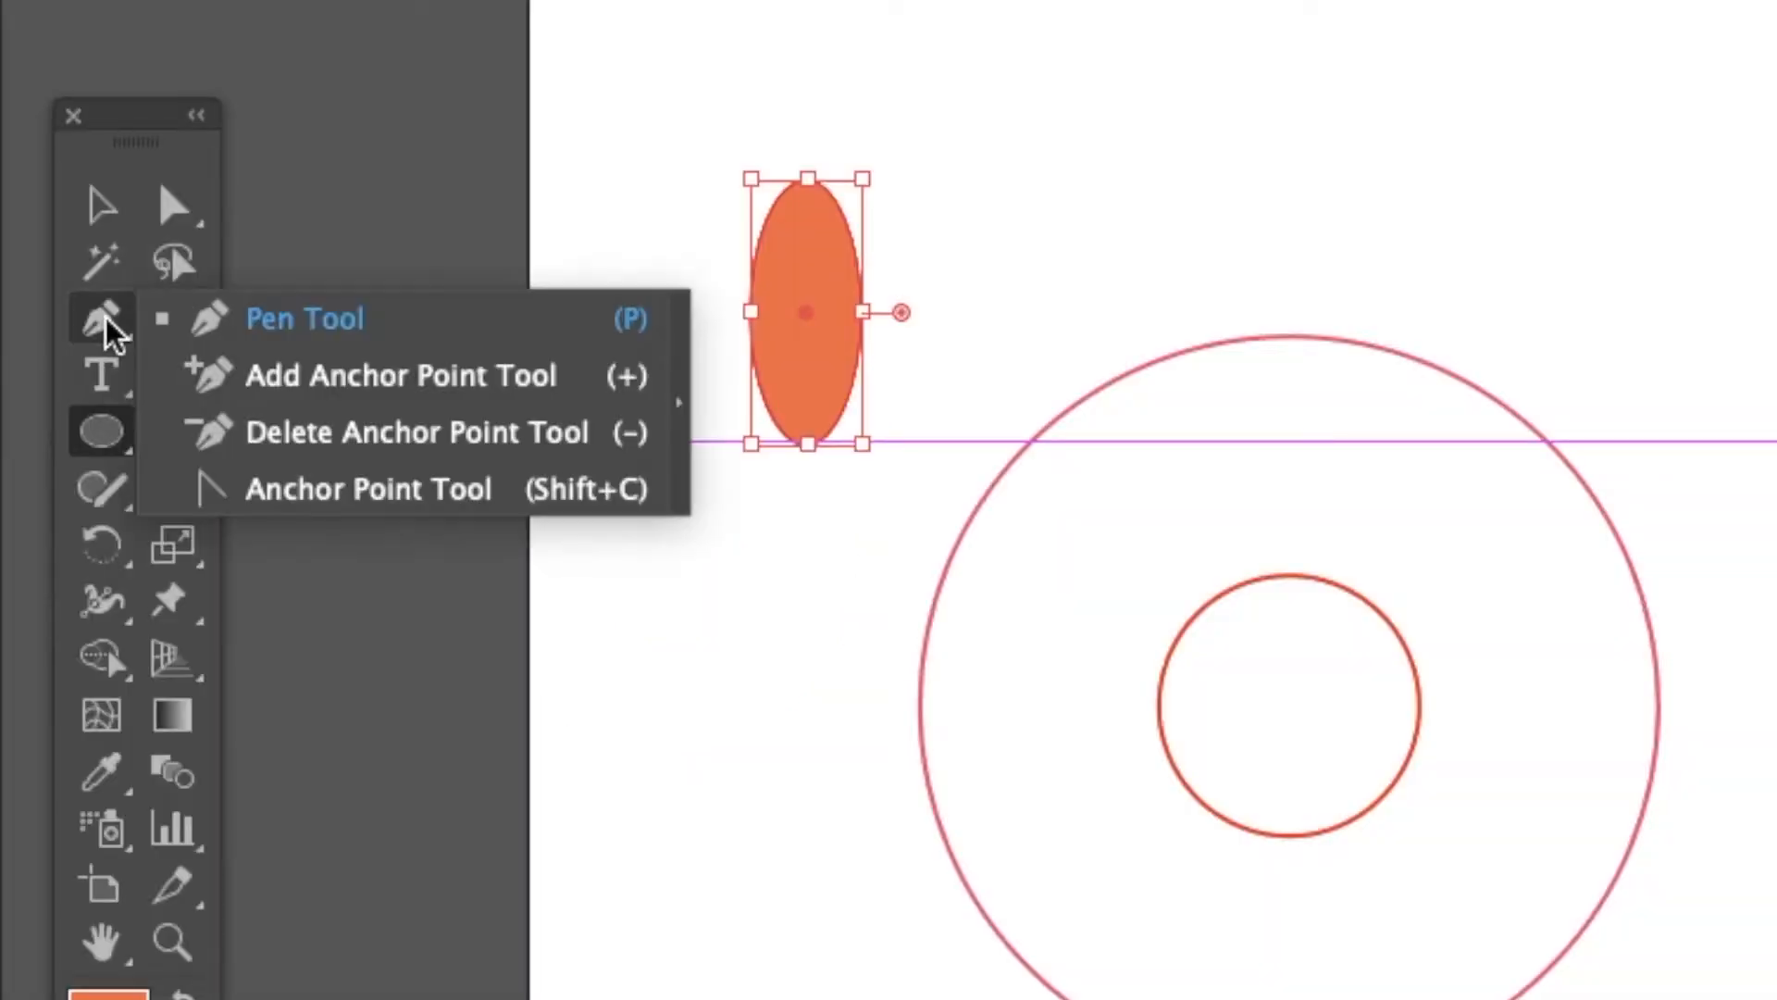
pyautogui.click(318, 497)
pyautogui.scroll(8, 1152, 389)
pyautogui.hscroll(-3, 1152, 389)
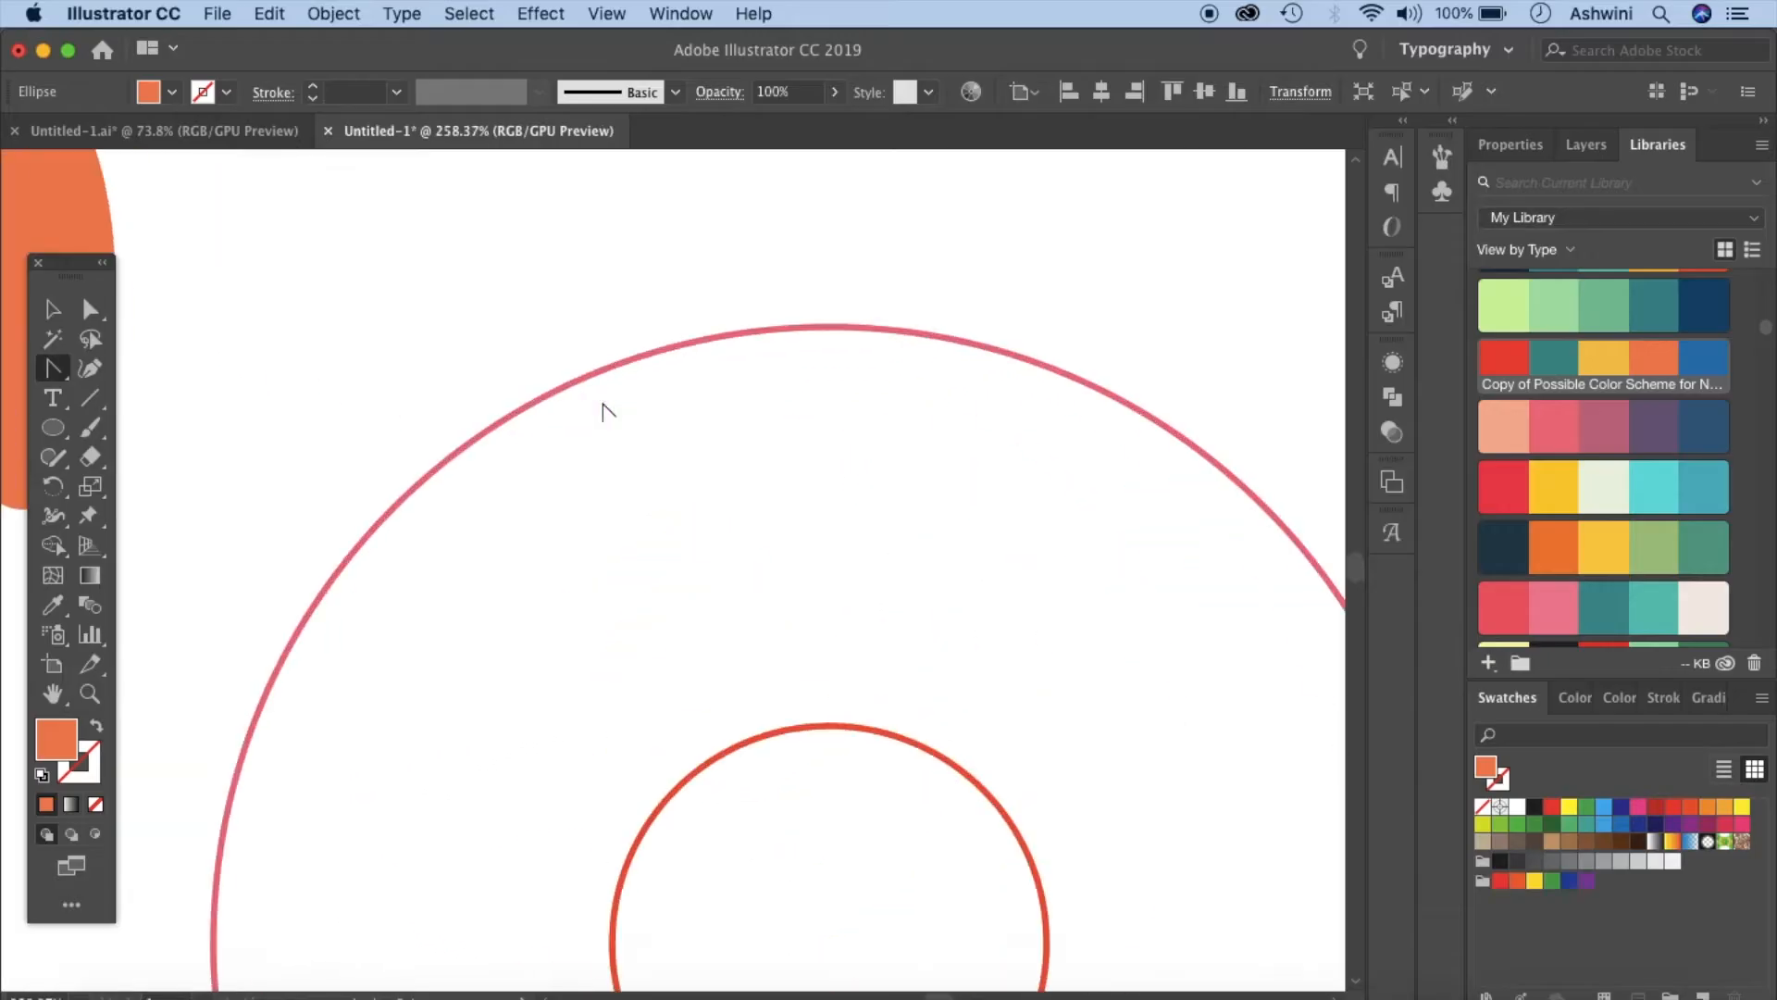
pyautogui.scroll(3, 603, 410)
pyautogui.hscroll(-7, 602, 410)
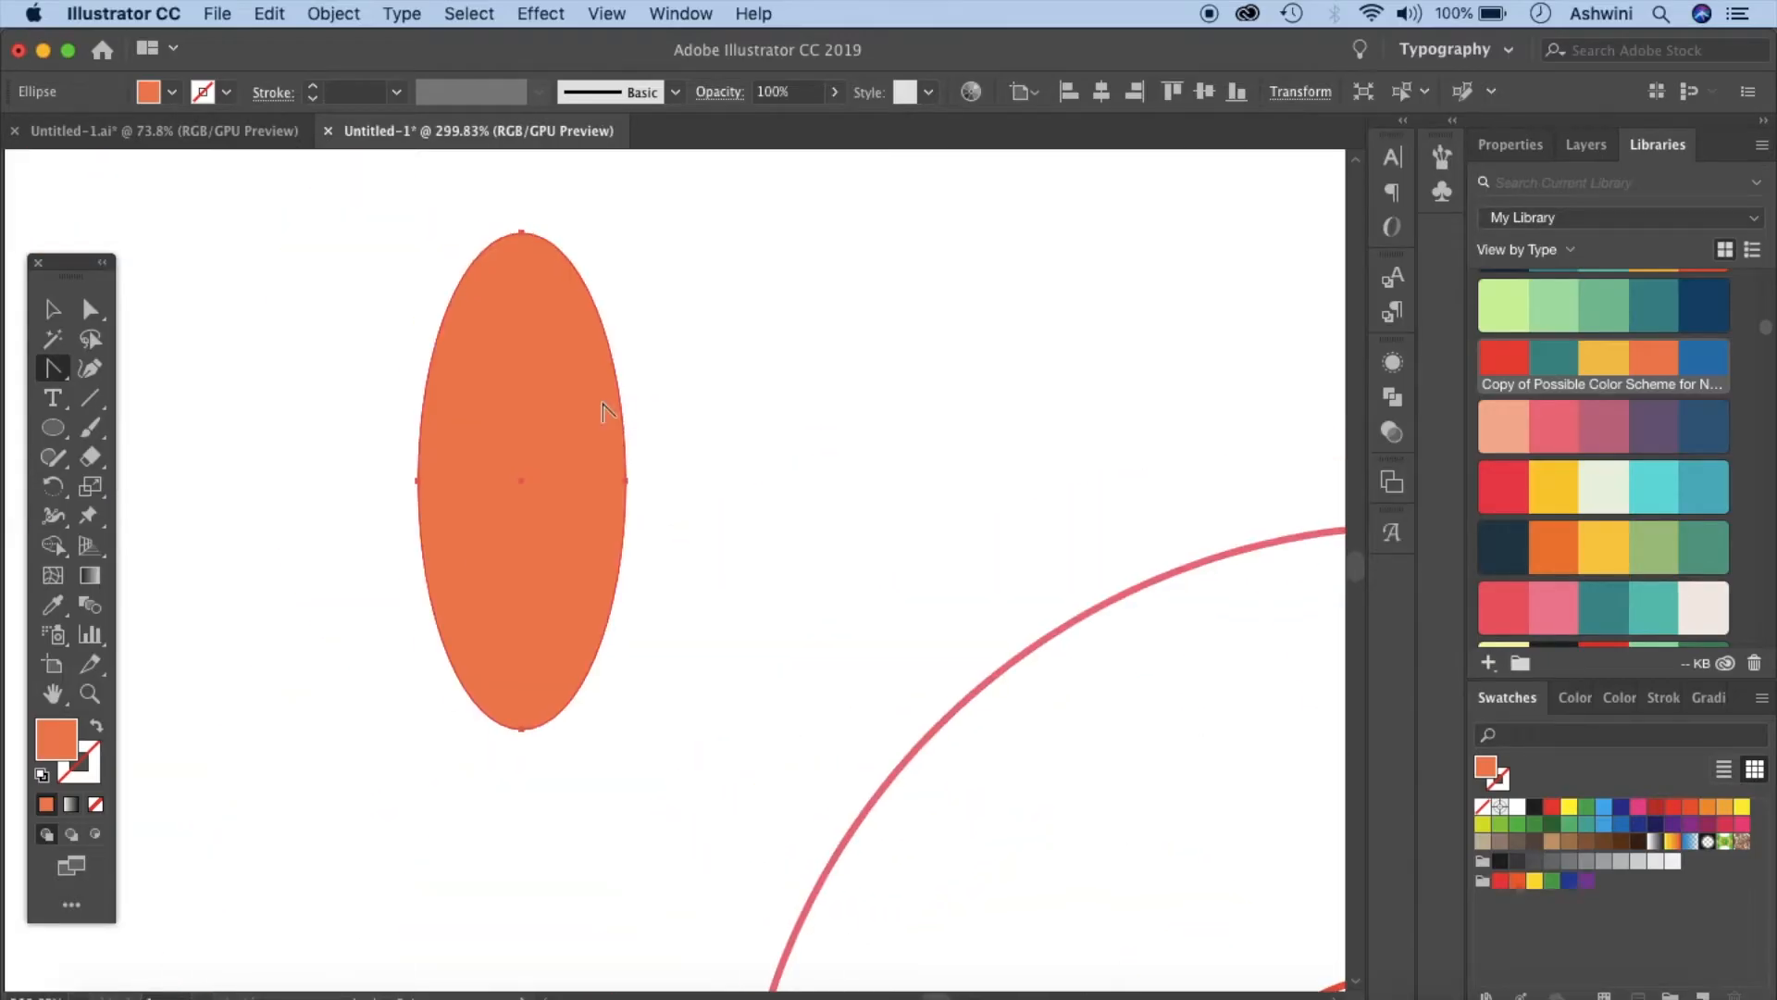
pyautogui.click(523, 234)
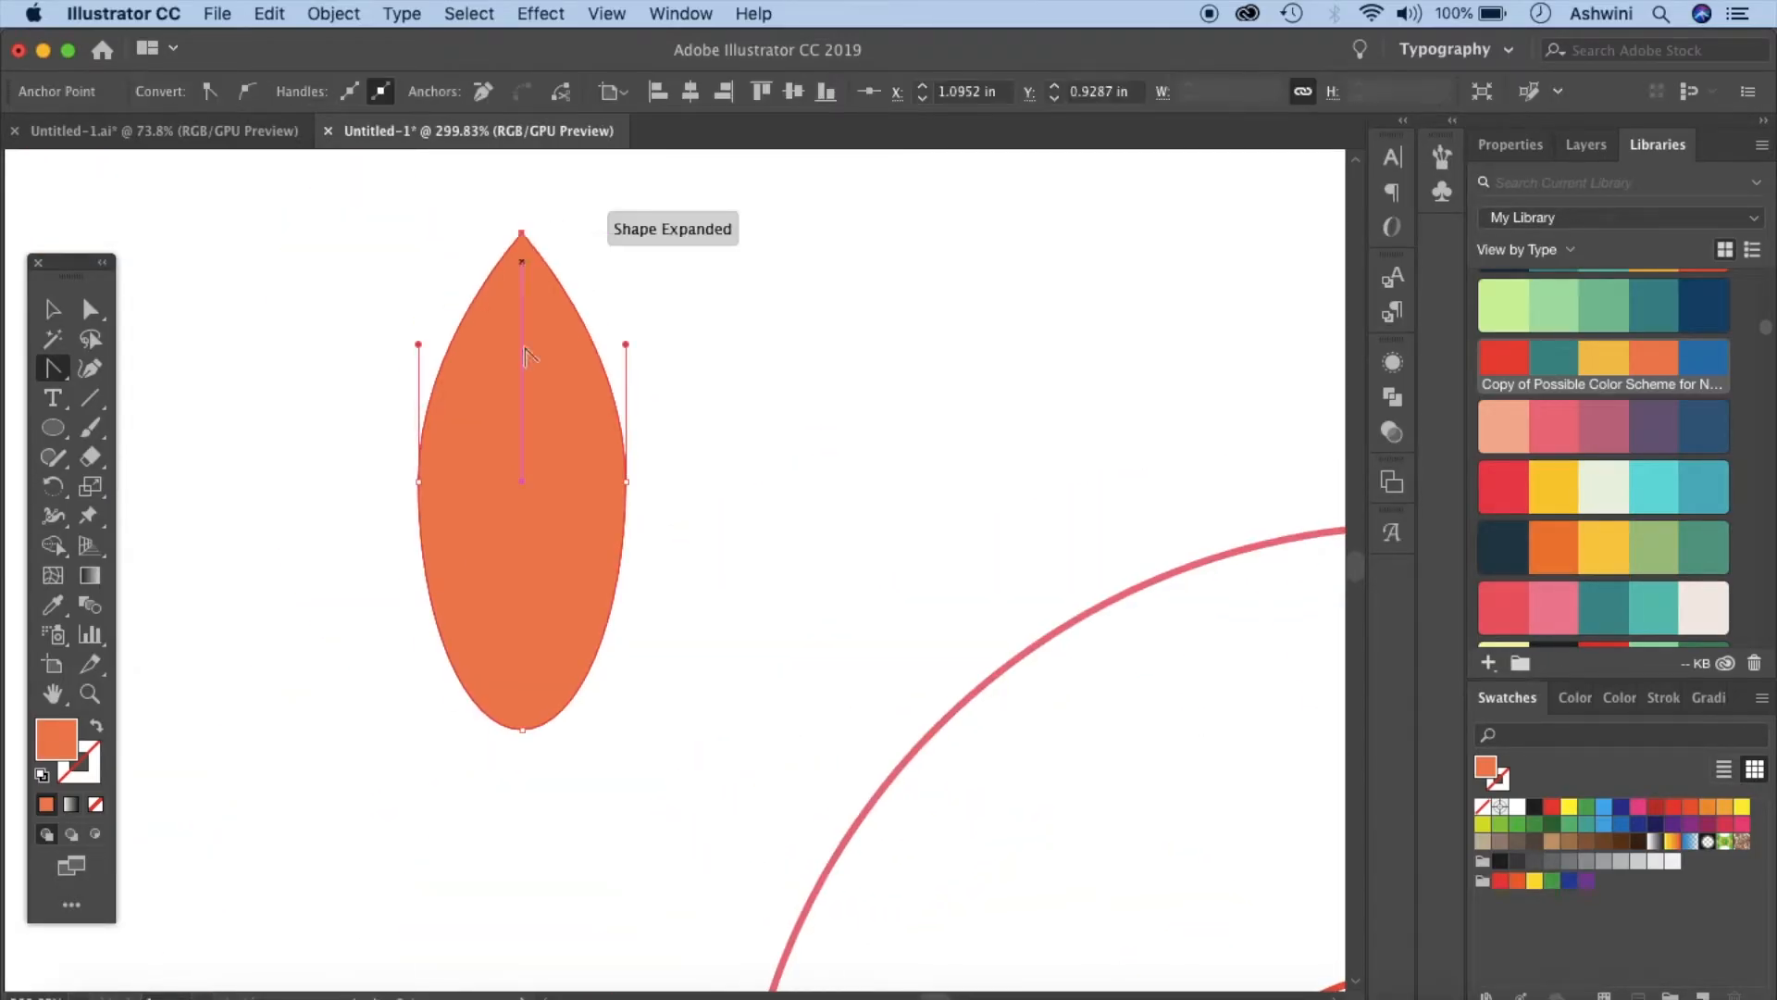
pyautogui.click(522, 728)
pyautogui.scroll(-5, 524, 736)
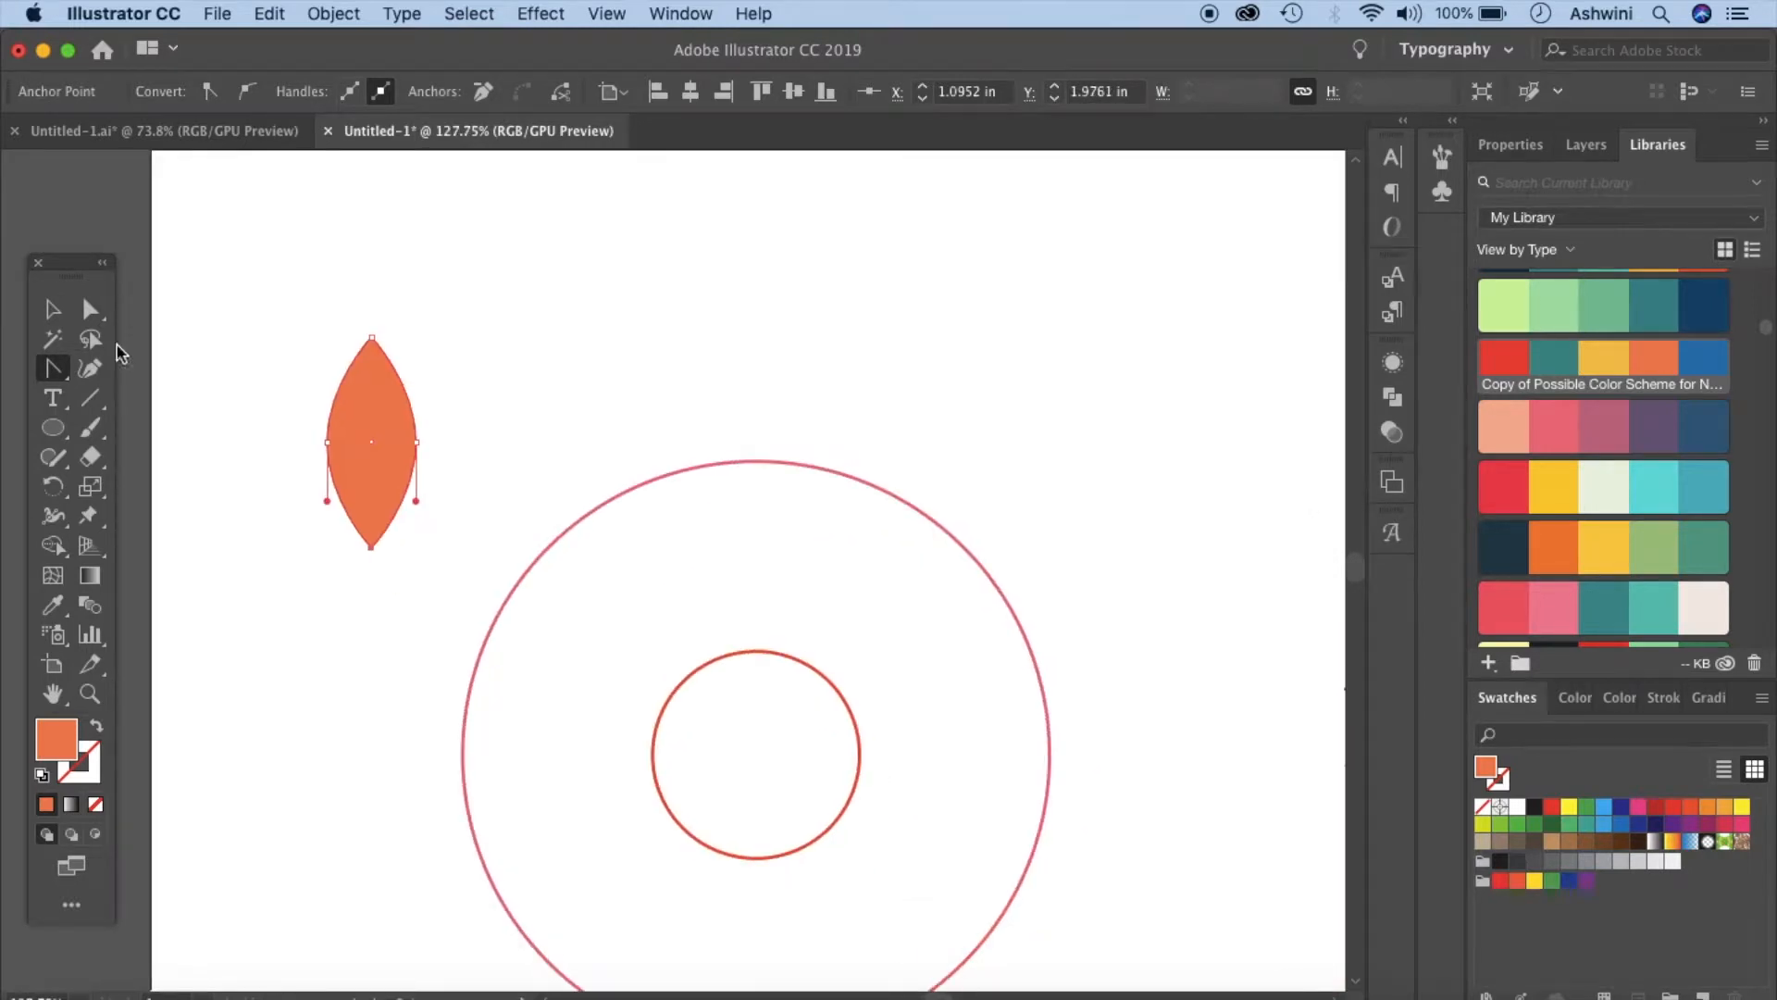
# - Move the leaf so its lower tip rests on the top of the inner circle
pyautogui.click(52, 311)
pyautogui.click(619, 340)
pyautogui.scroll(-3, 618, 341)
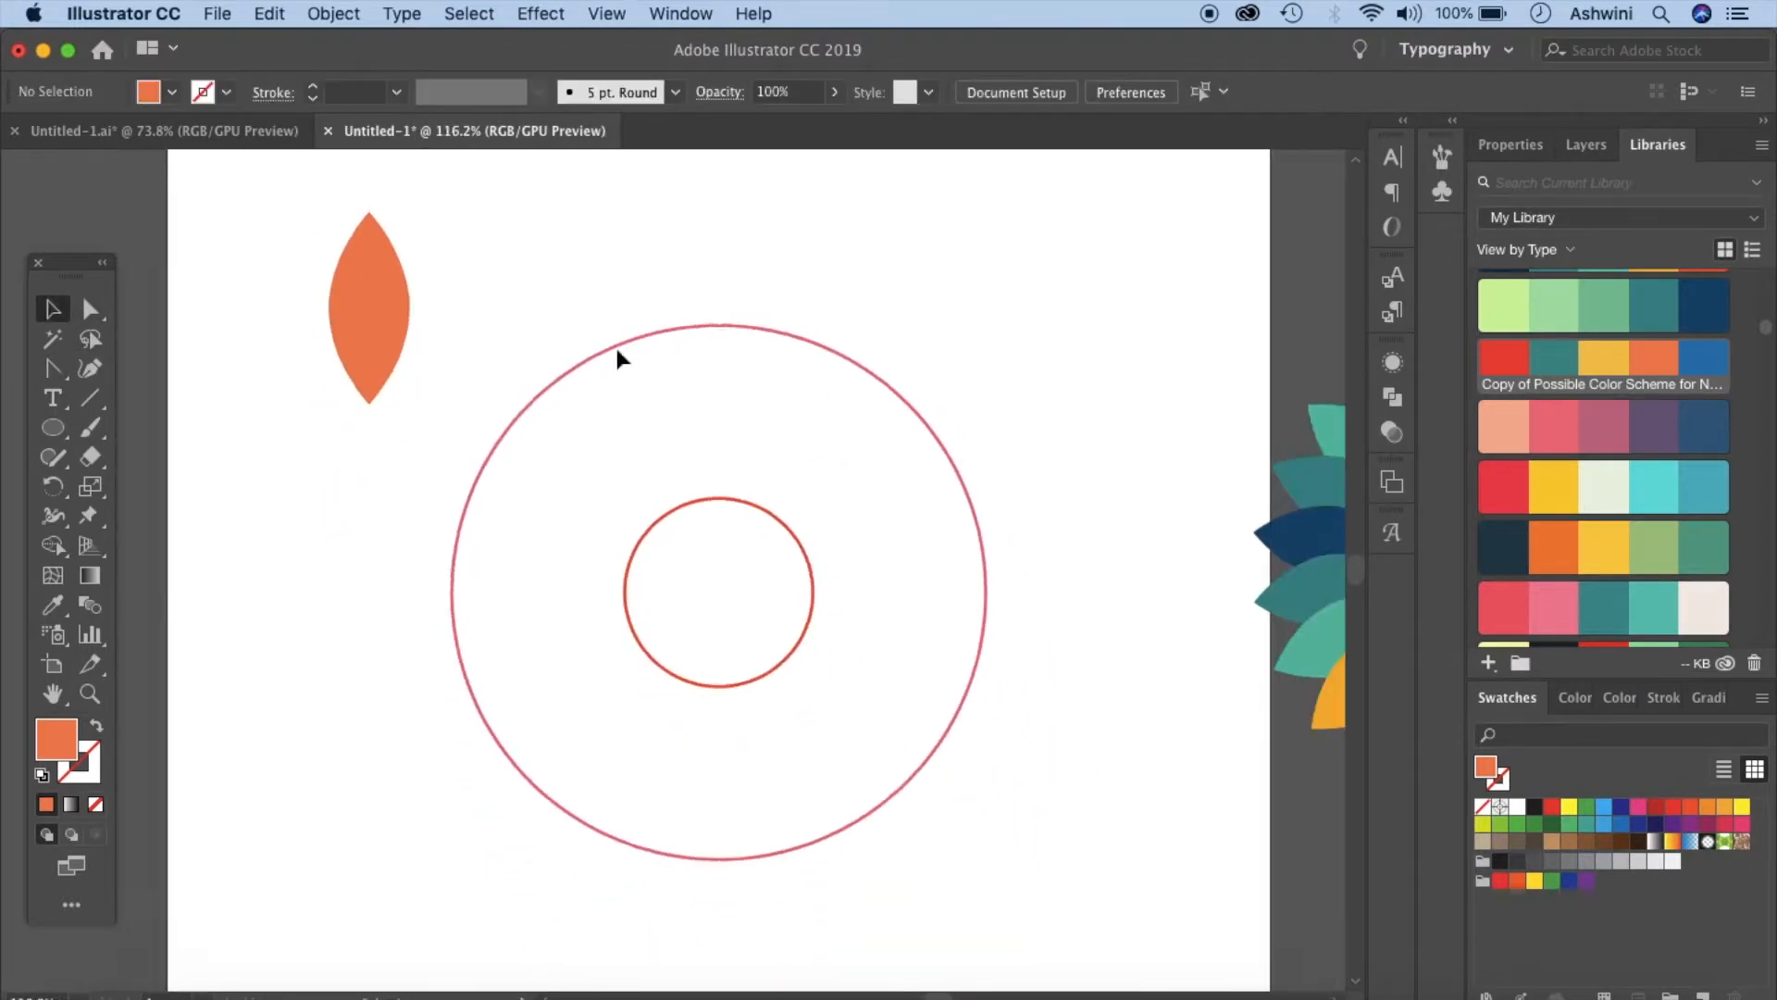
pyautogui.moveTo(467, 335); pyautogui.dragTo(687, 387)
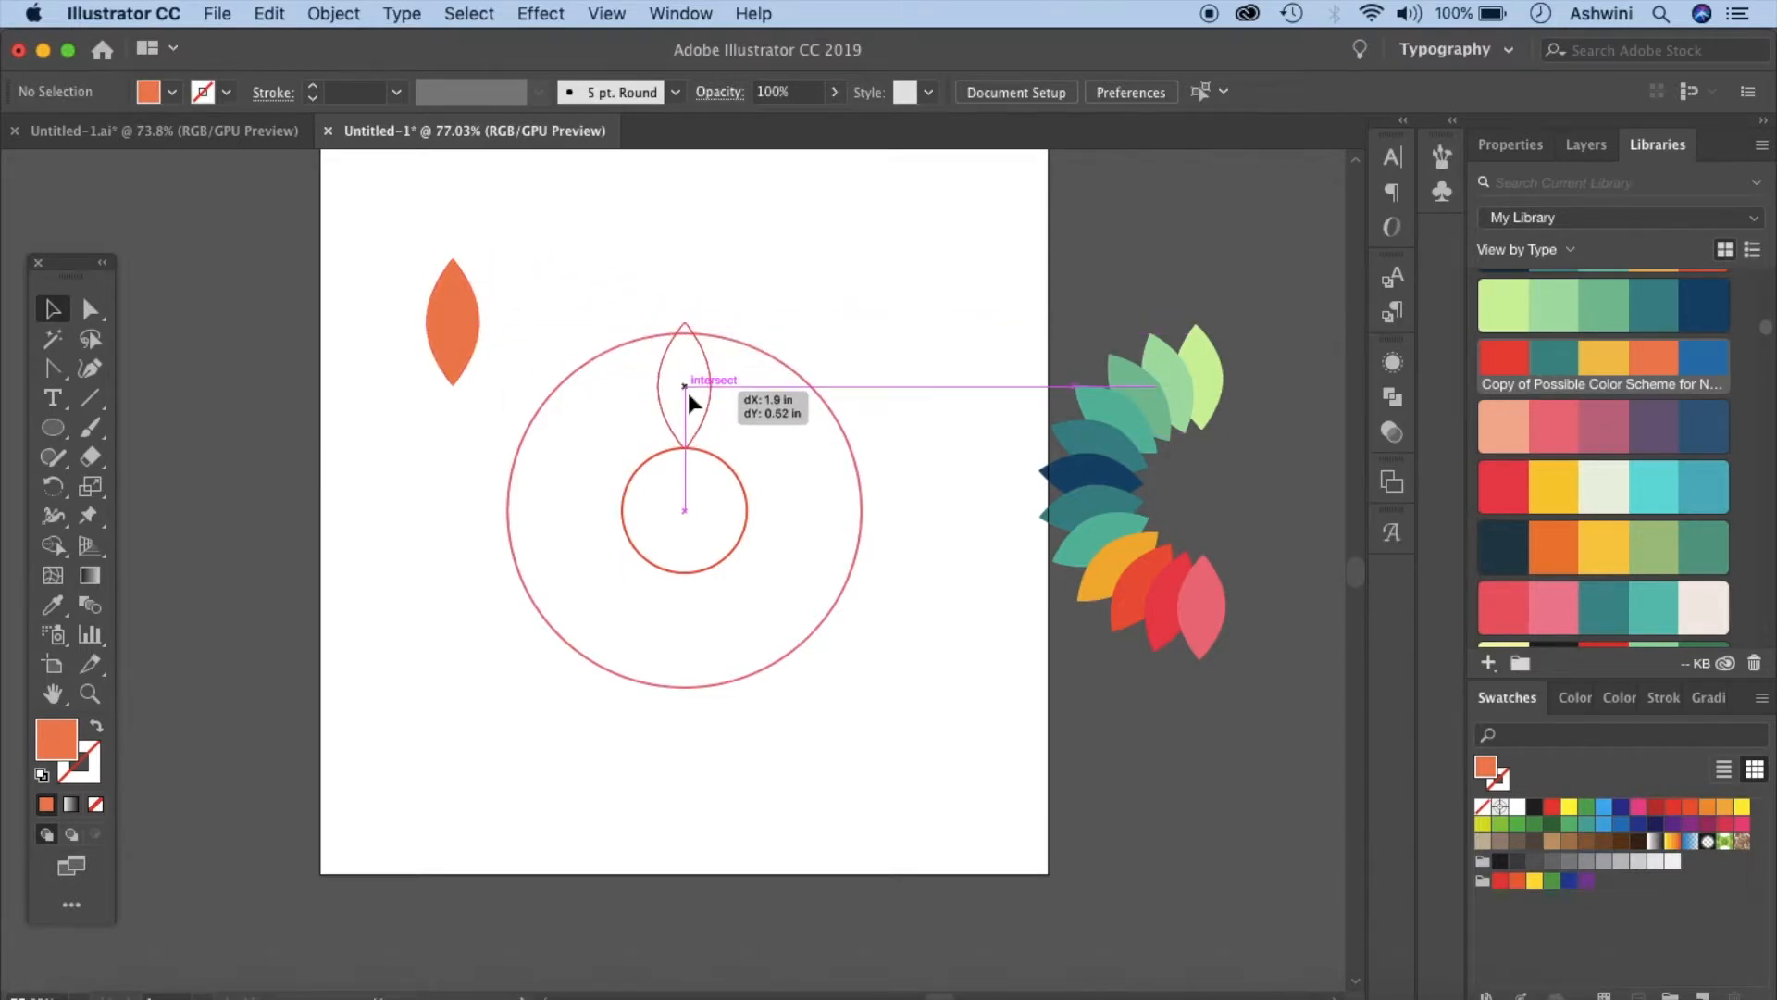
pyautogui.moveTo(688, 395); pyautogui.dragTo(686, 394)
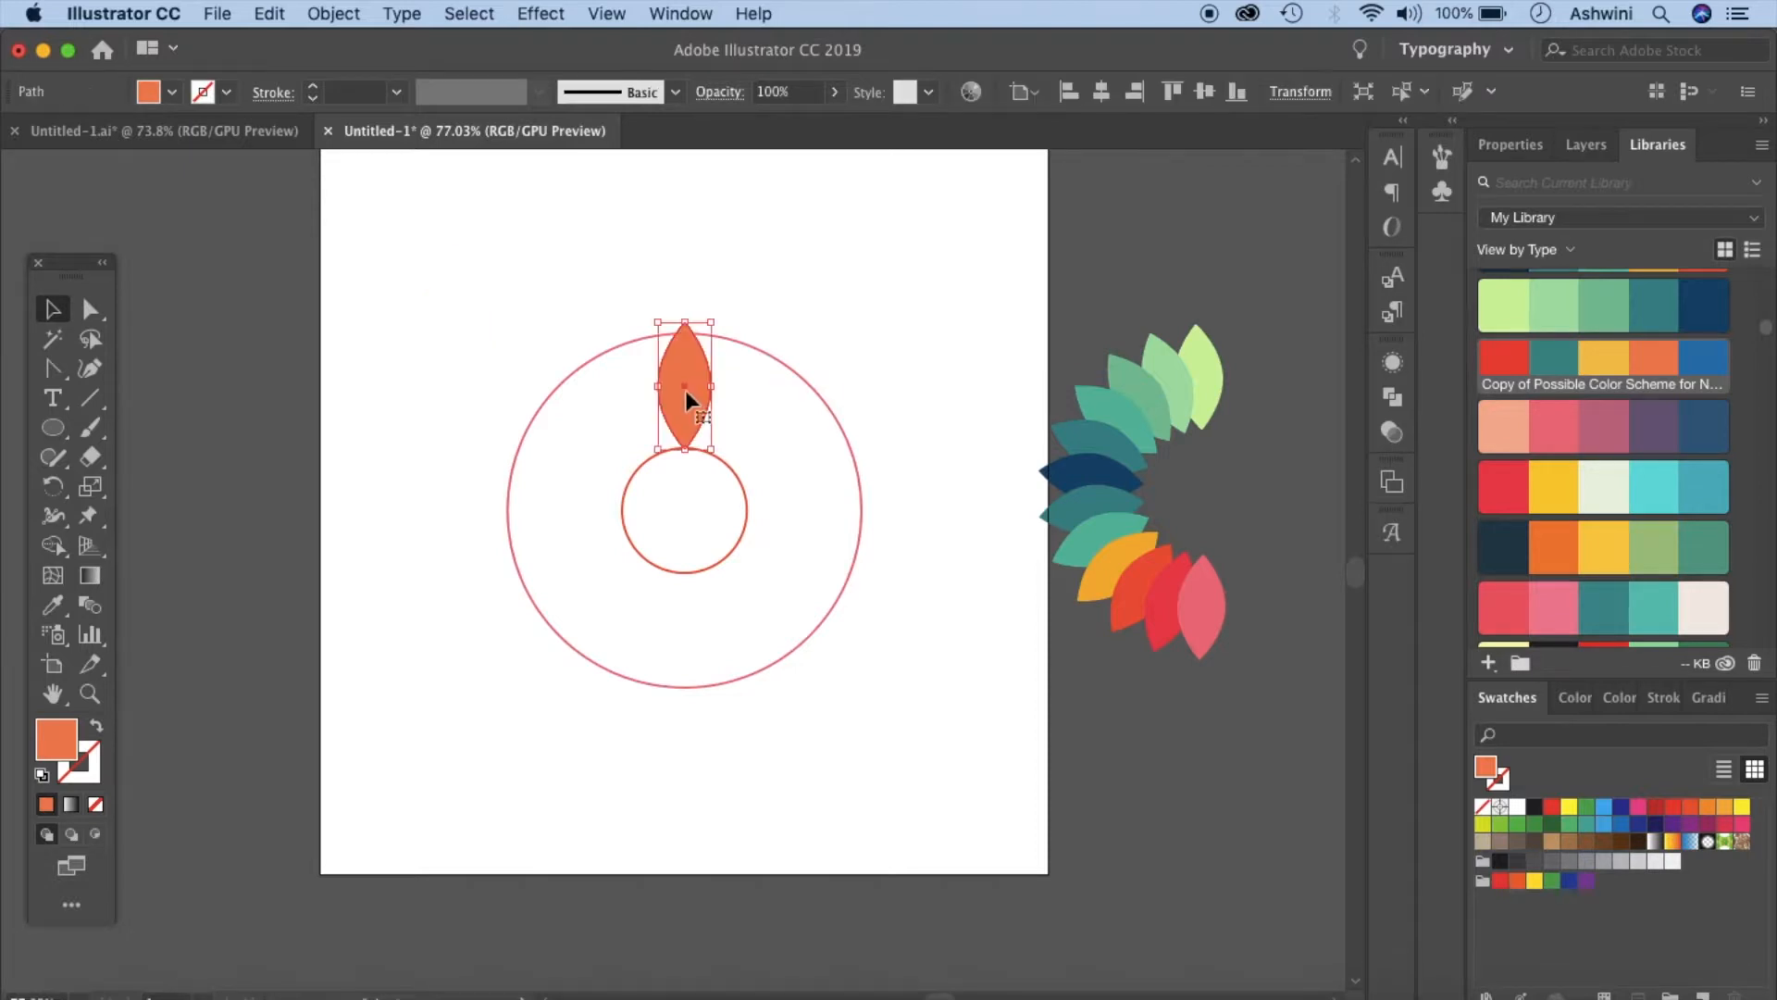
# - Set the Rotate tool's origin at the centre of the circles and turn off Smart Guides
pyautogui.click(52, 486)
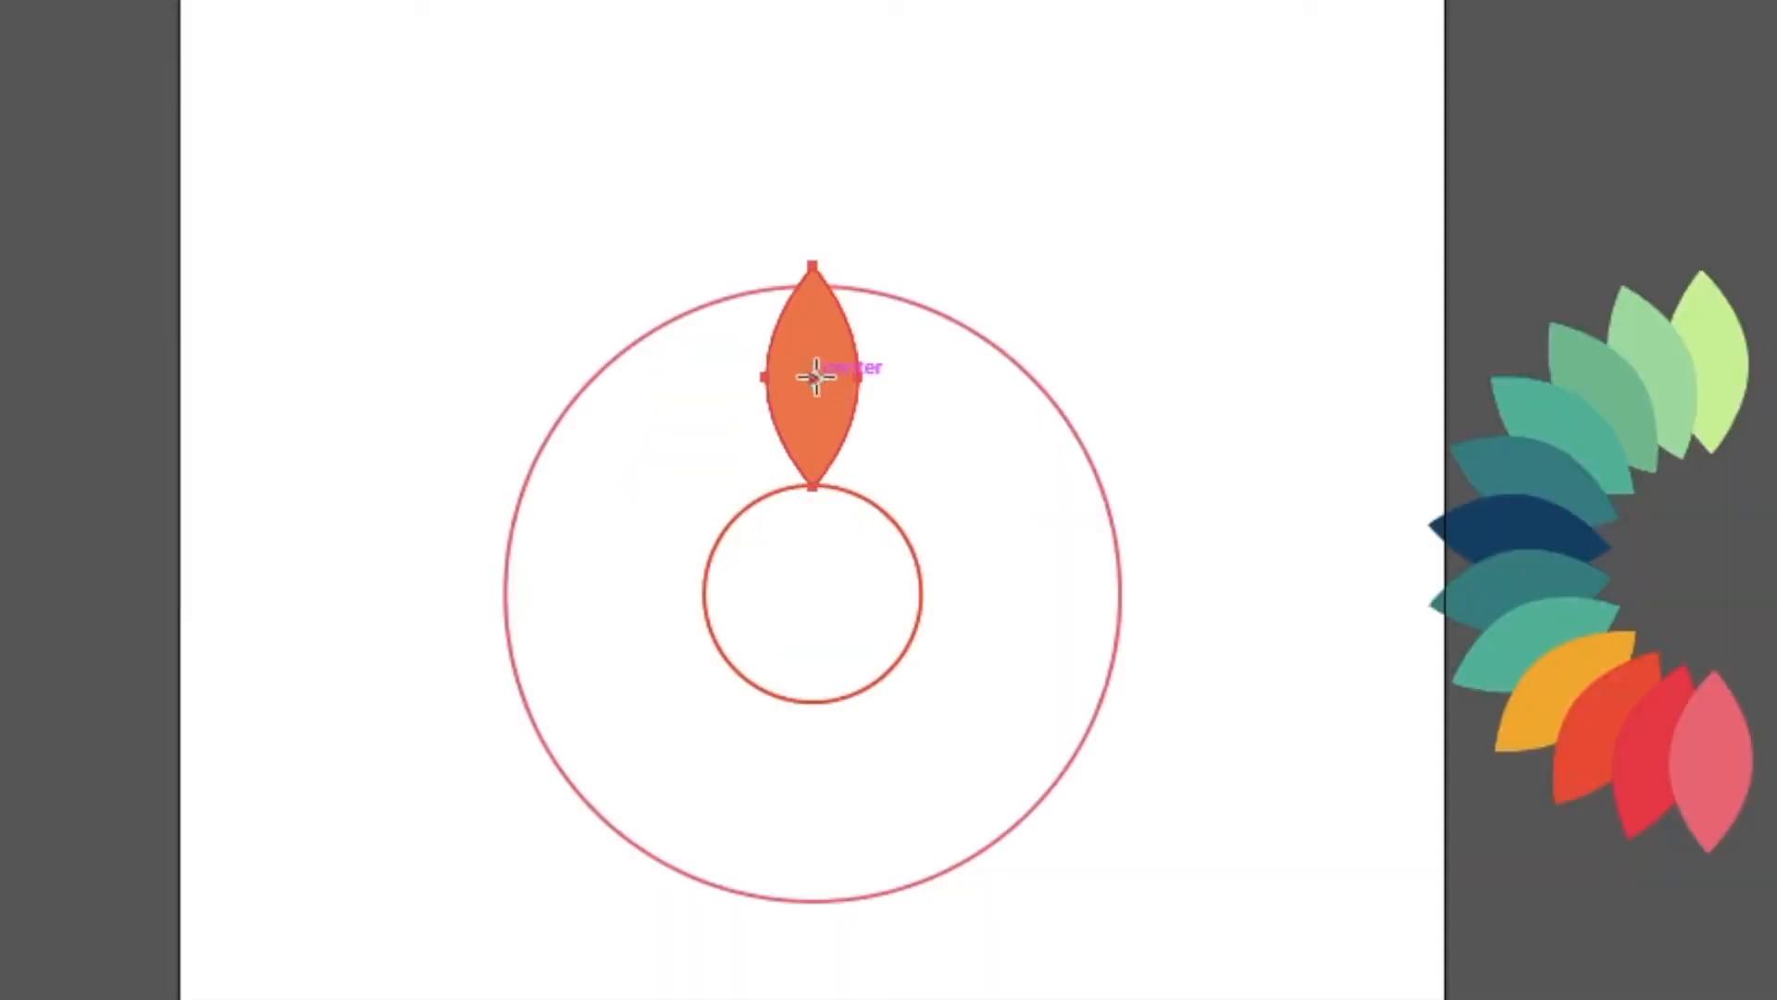
pyautogui.click(815, 505)
pyautogui.moveTo(817, 516); pyautogui.dragTo(813, 588)
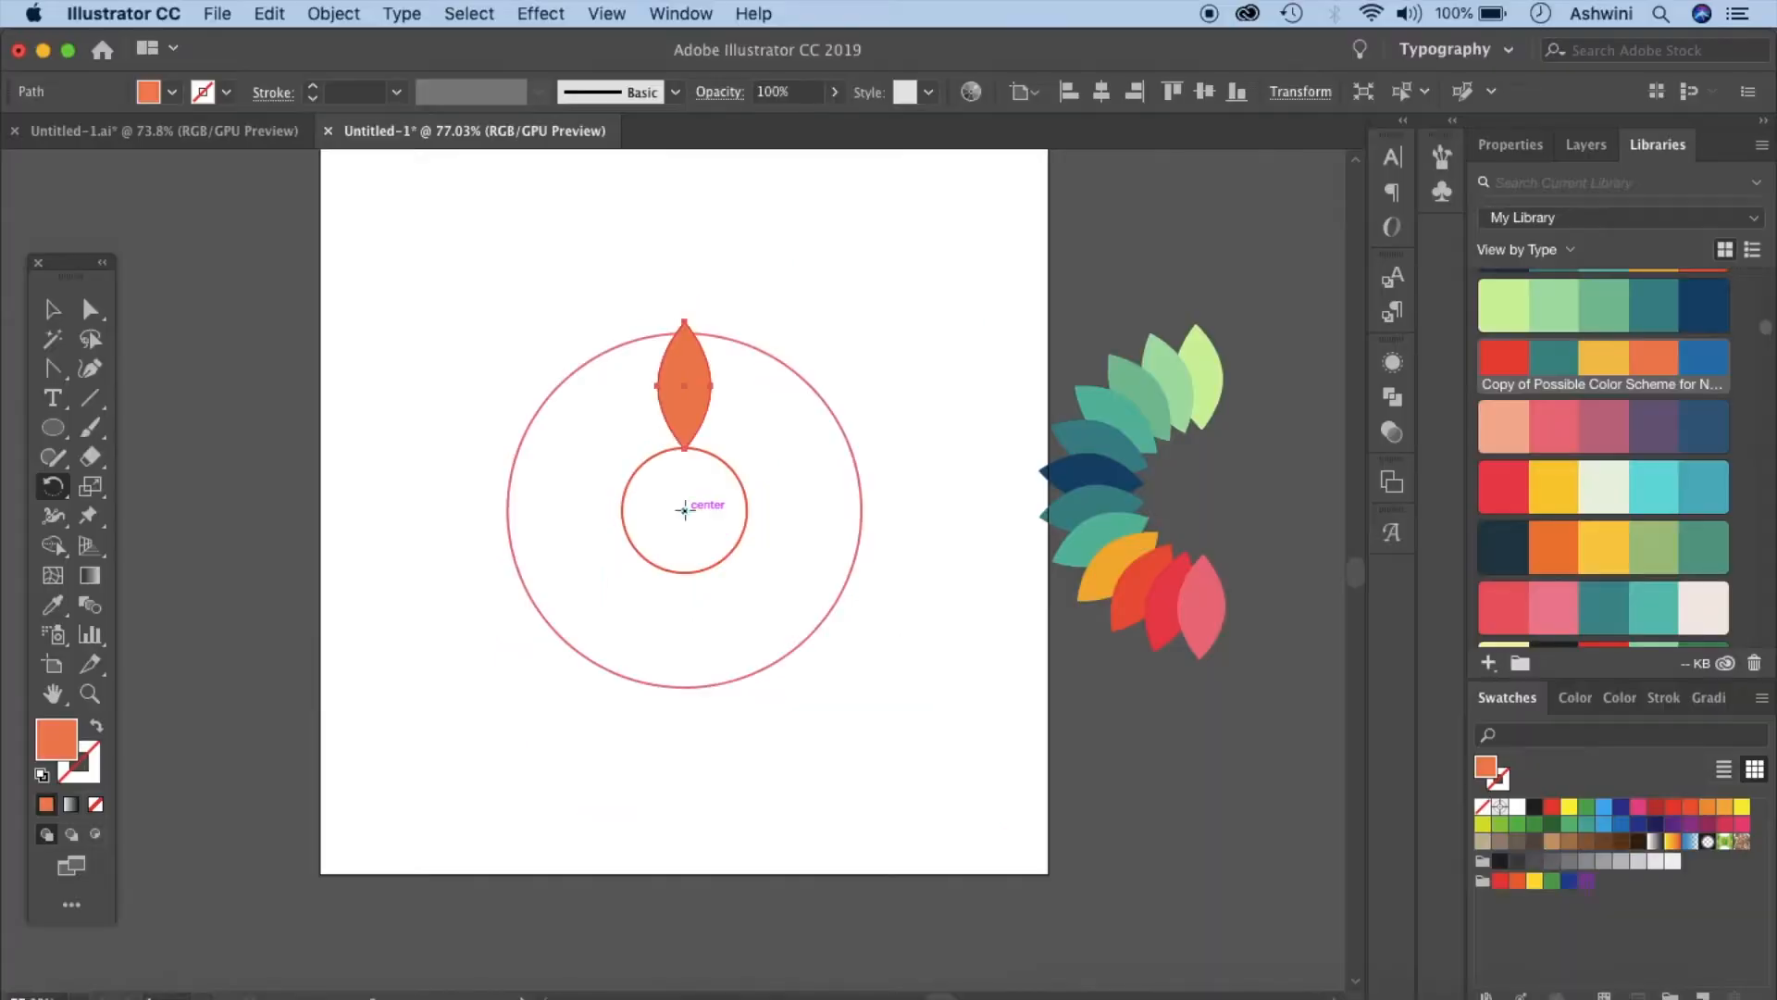
pyautogui.click(618, 13)
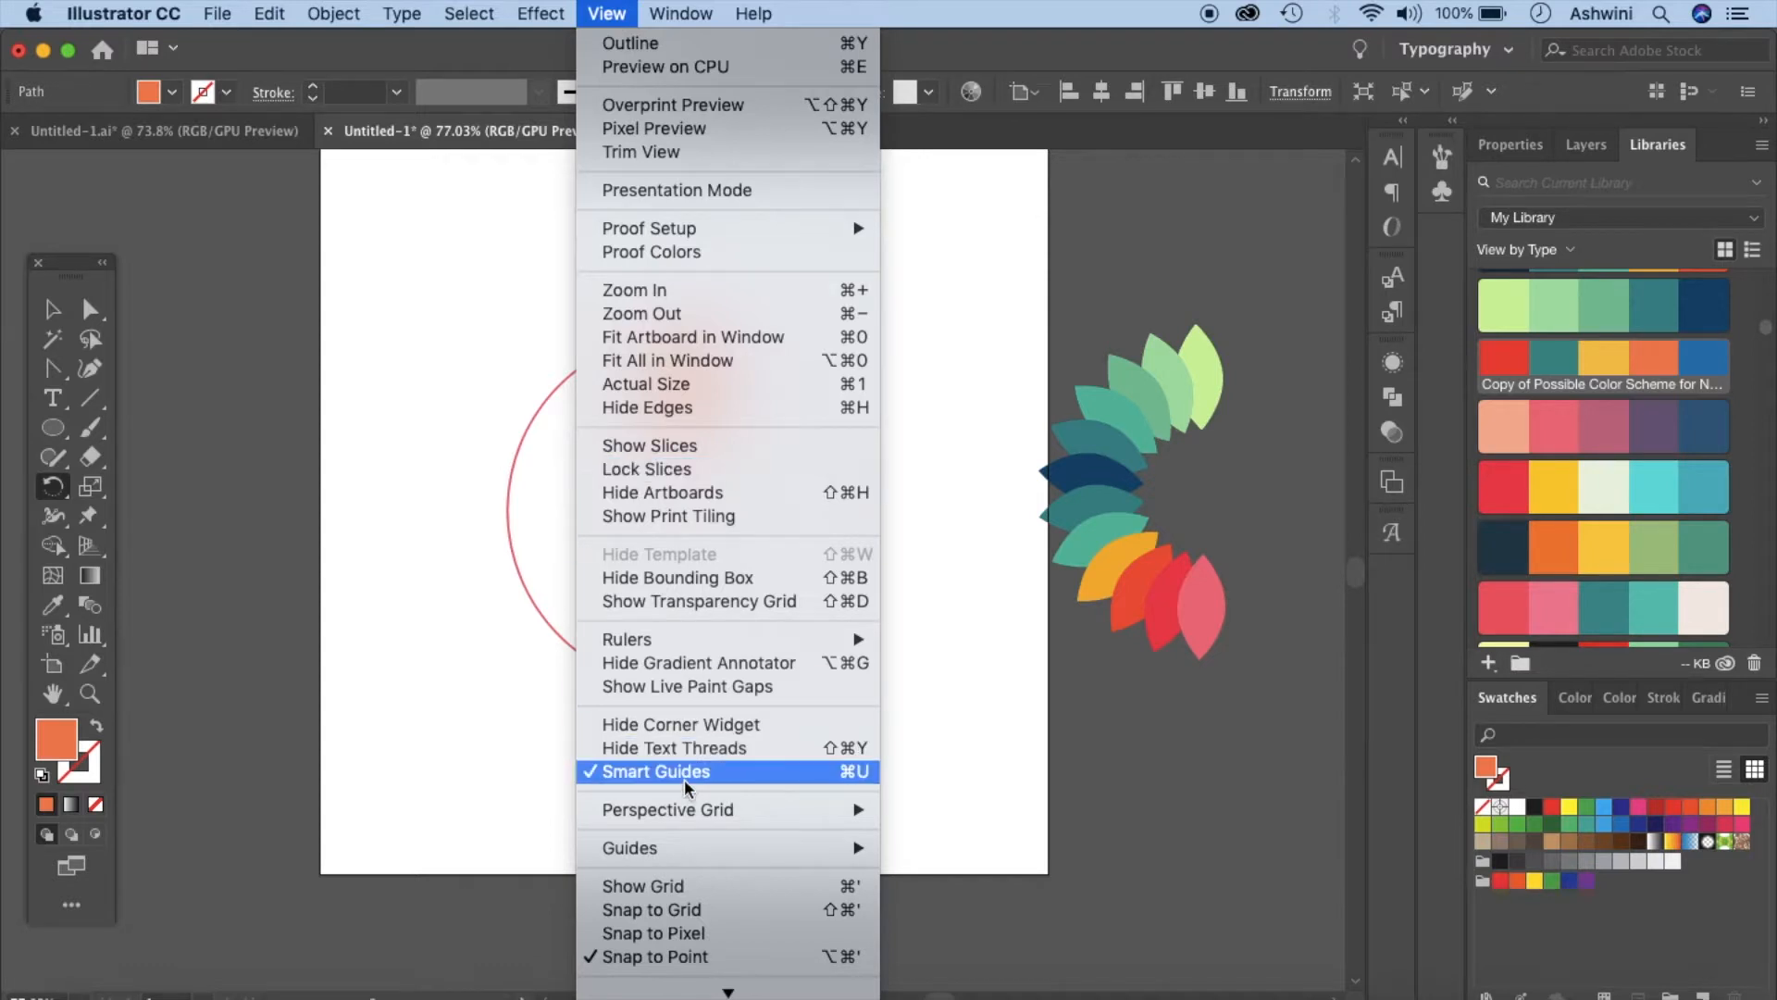
pyautogui.click(1042, 711)
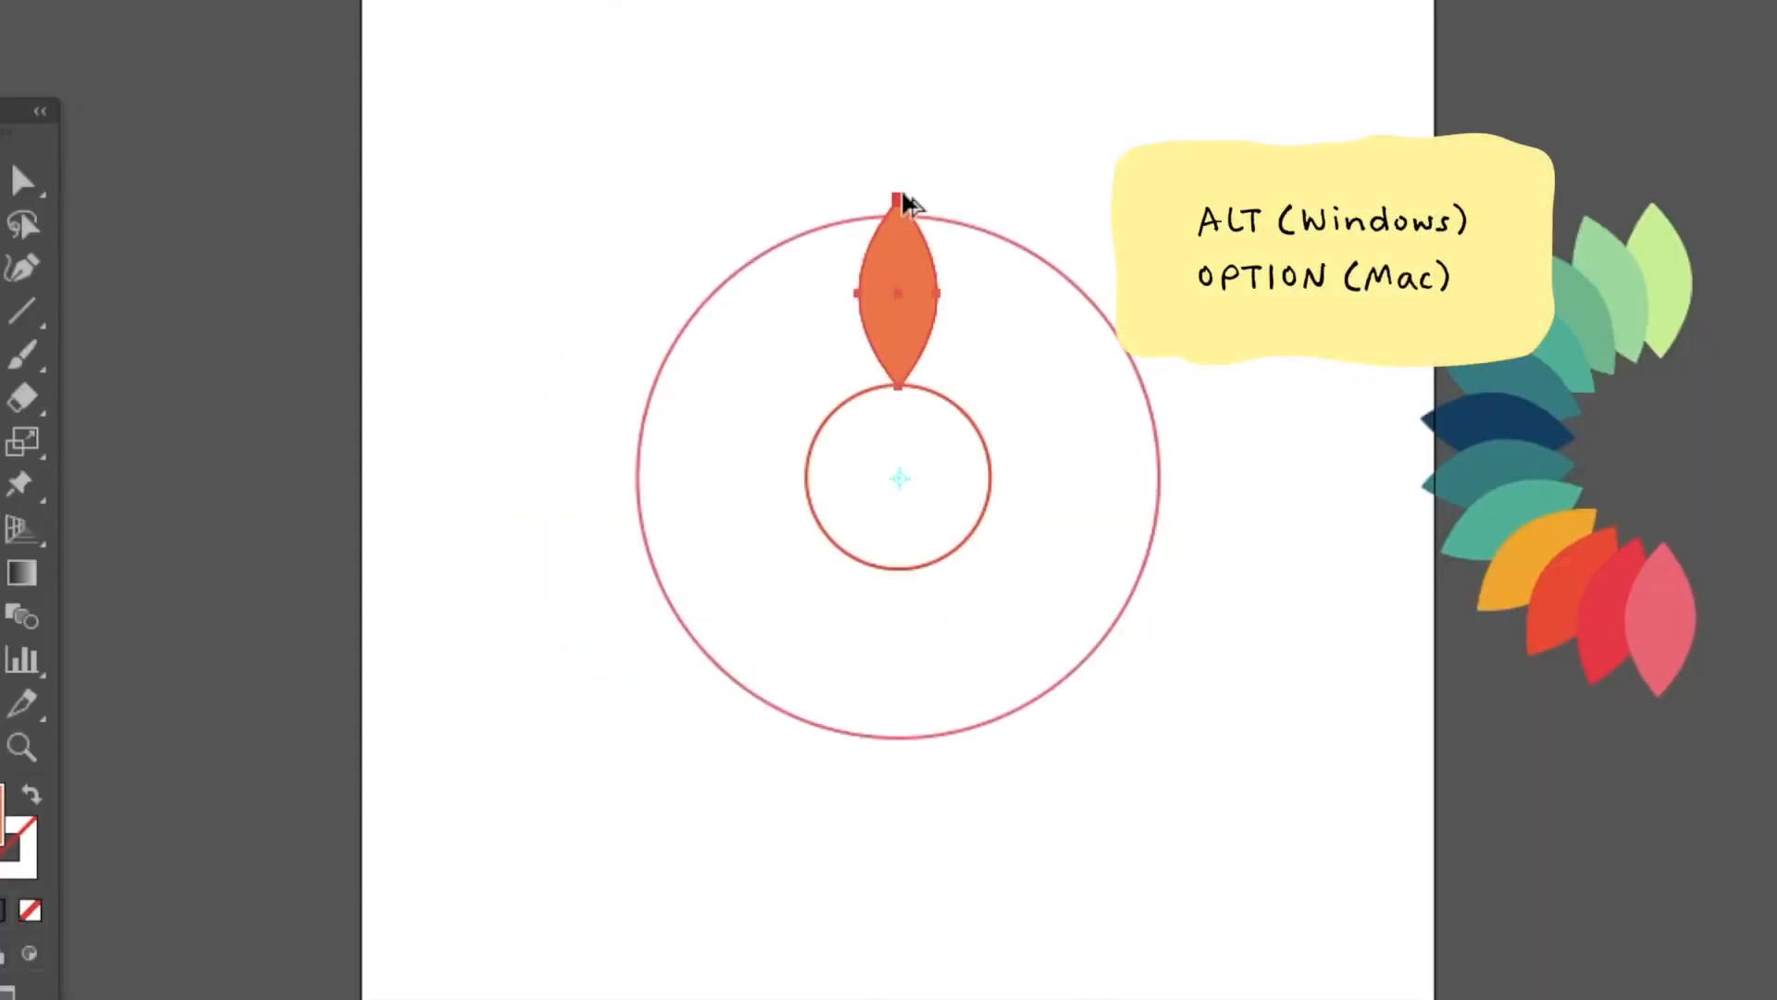
# - Rotate a copy of the leaf about 15° around the centre and repeat the transform to fan leaves around the left half
pyautogui.moveTo(907, 202); pyautogui.dragTo(831, 224)
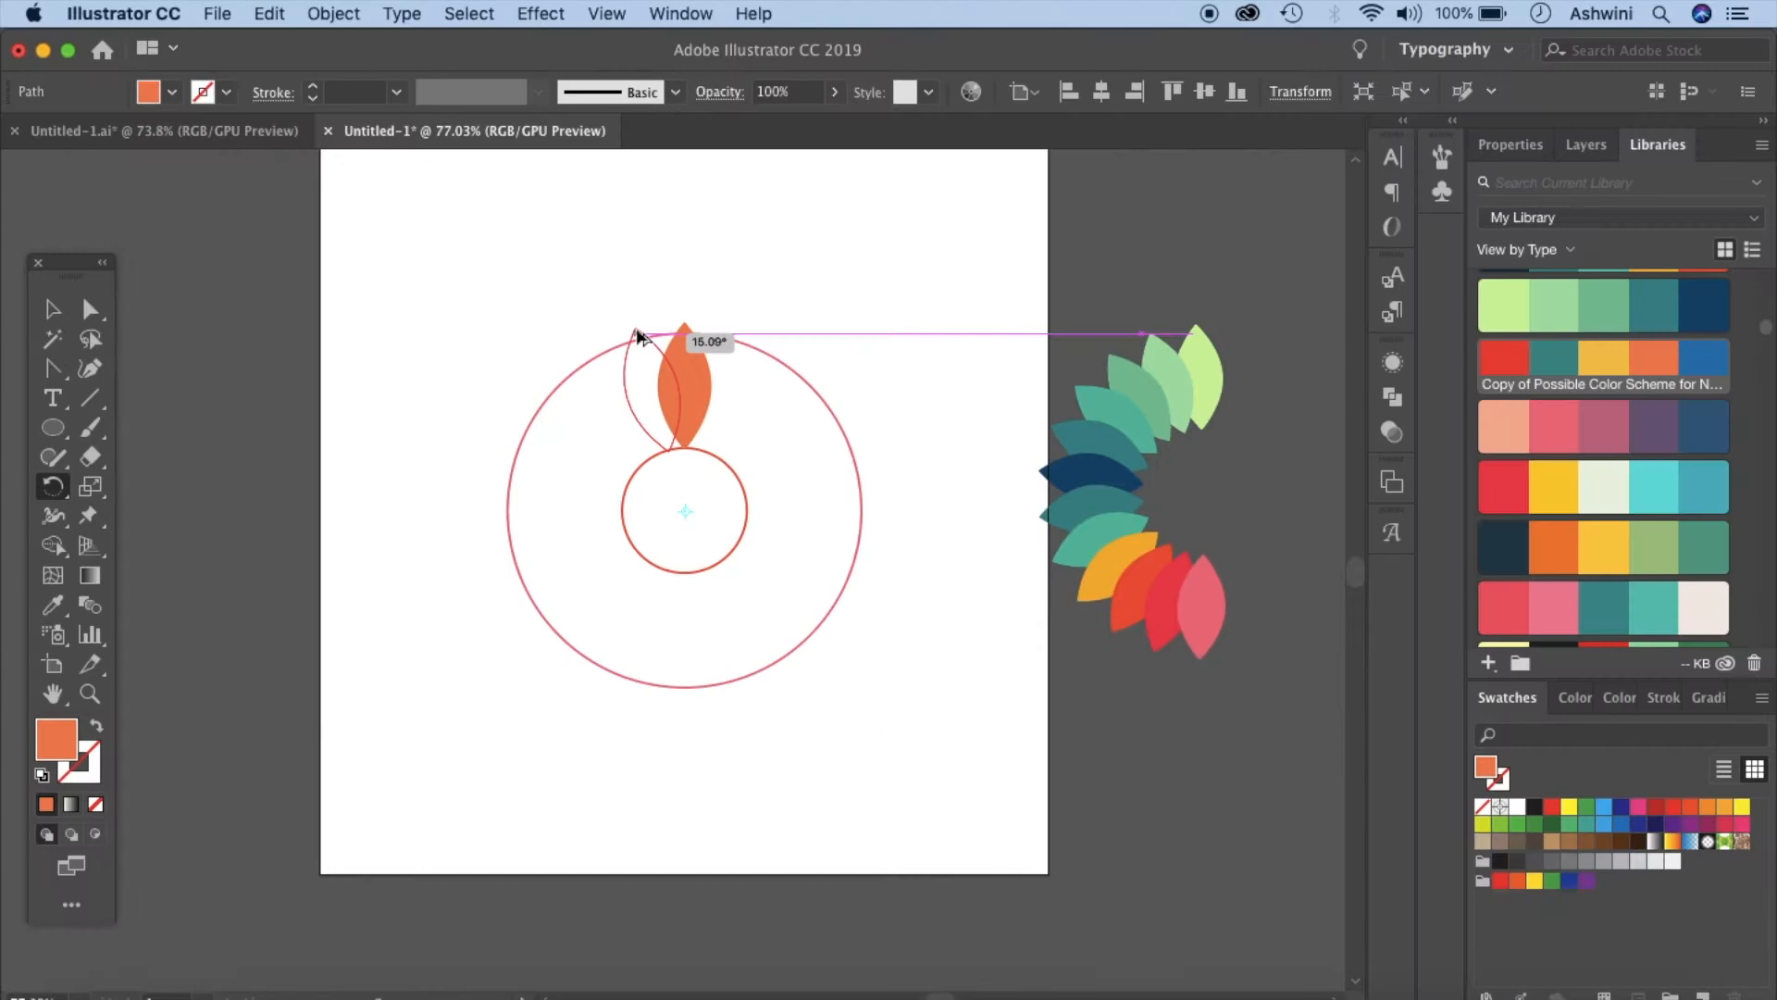
pyautogui.moveTo(639, 335); pyautogui.dragTo(638, 336)
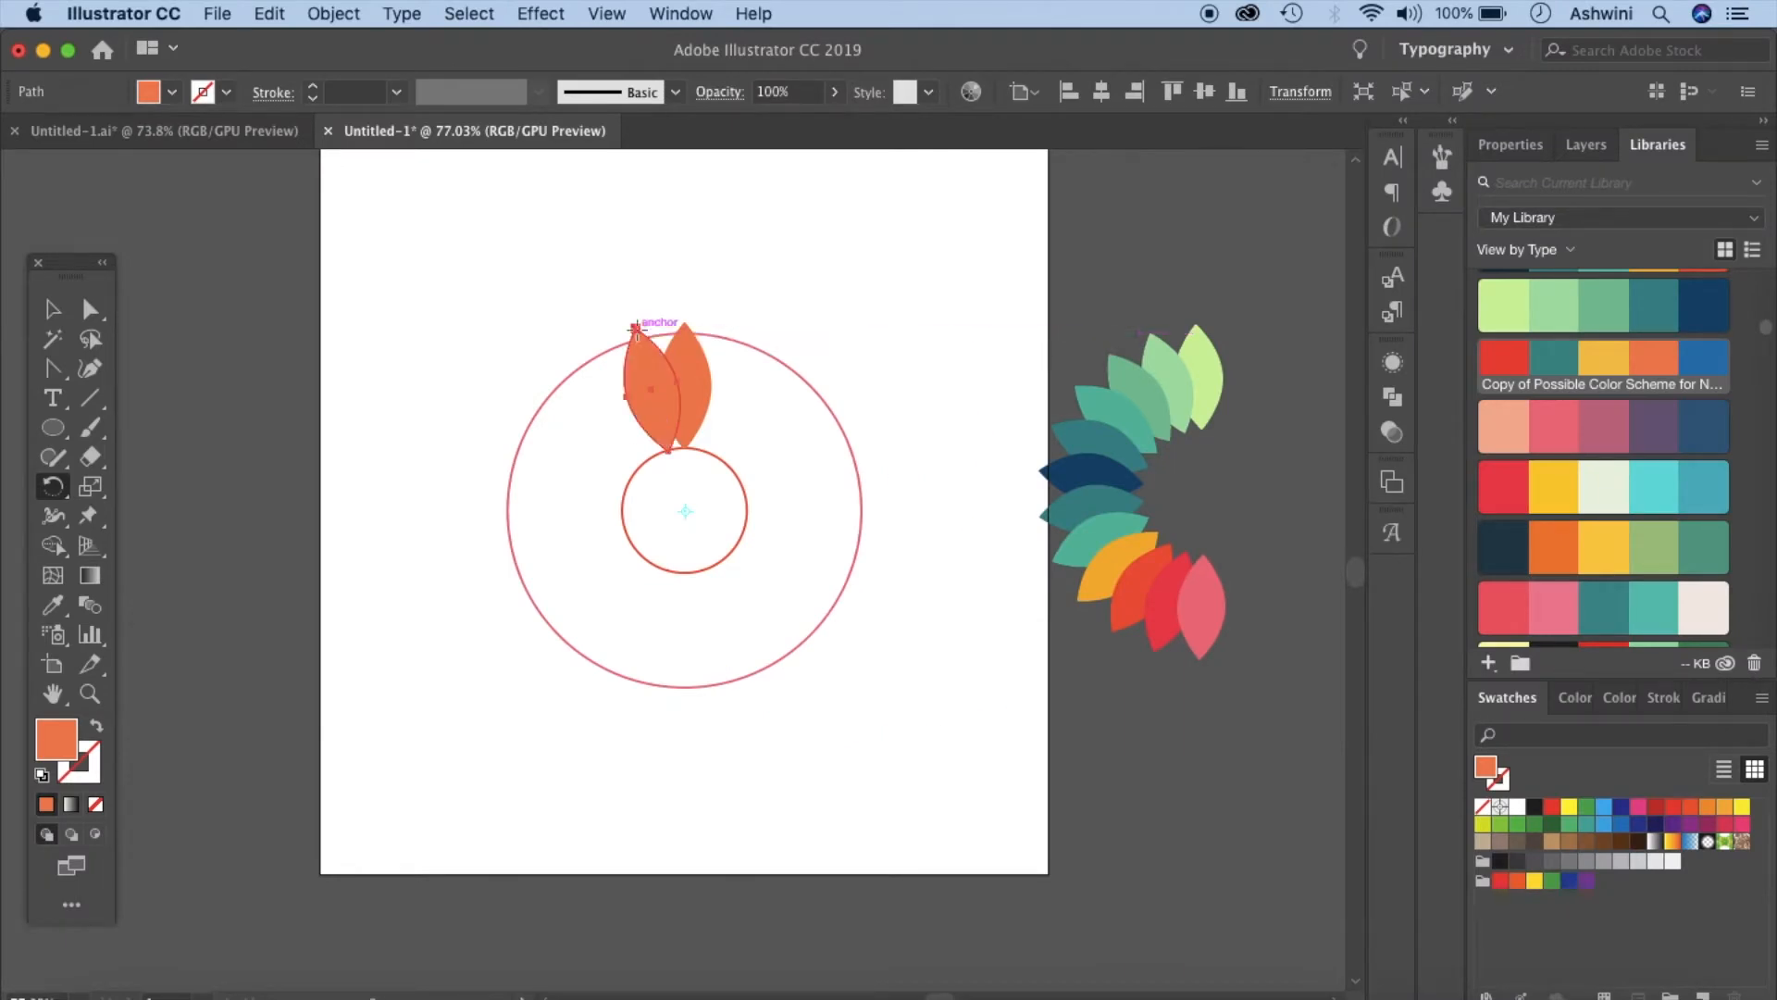
pyautogui.press('super+d')
pyautogui.press('super+d')
pyautogui.press('super+d')
pyautogui.press('super+d')
pyautogui.press('super+d')
pyautogui.press('super+d')
pyautogui.press('super+d')
pyautogui.press('super+d')
pyautogui.press('super+d')
pyautogui.press('super+d')
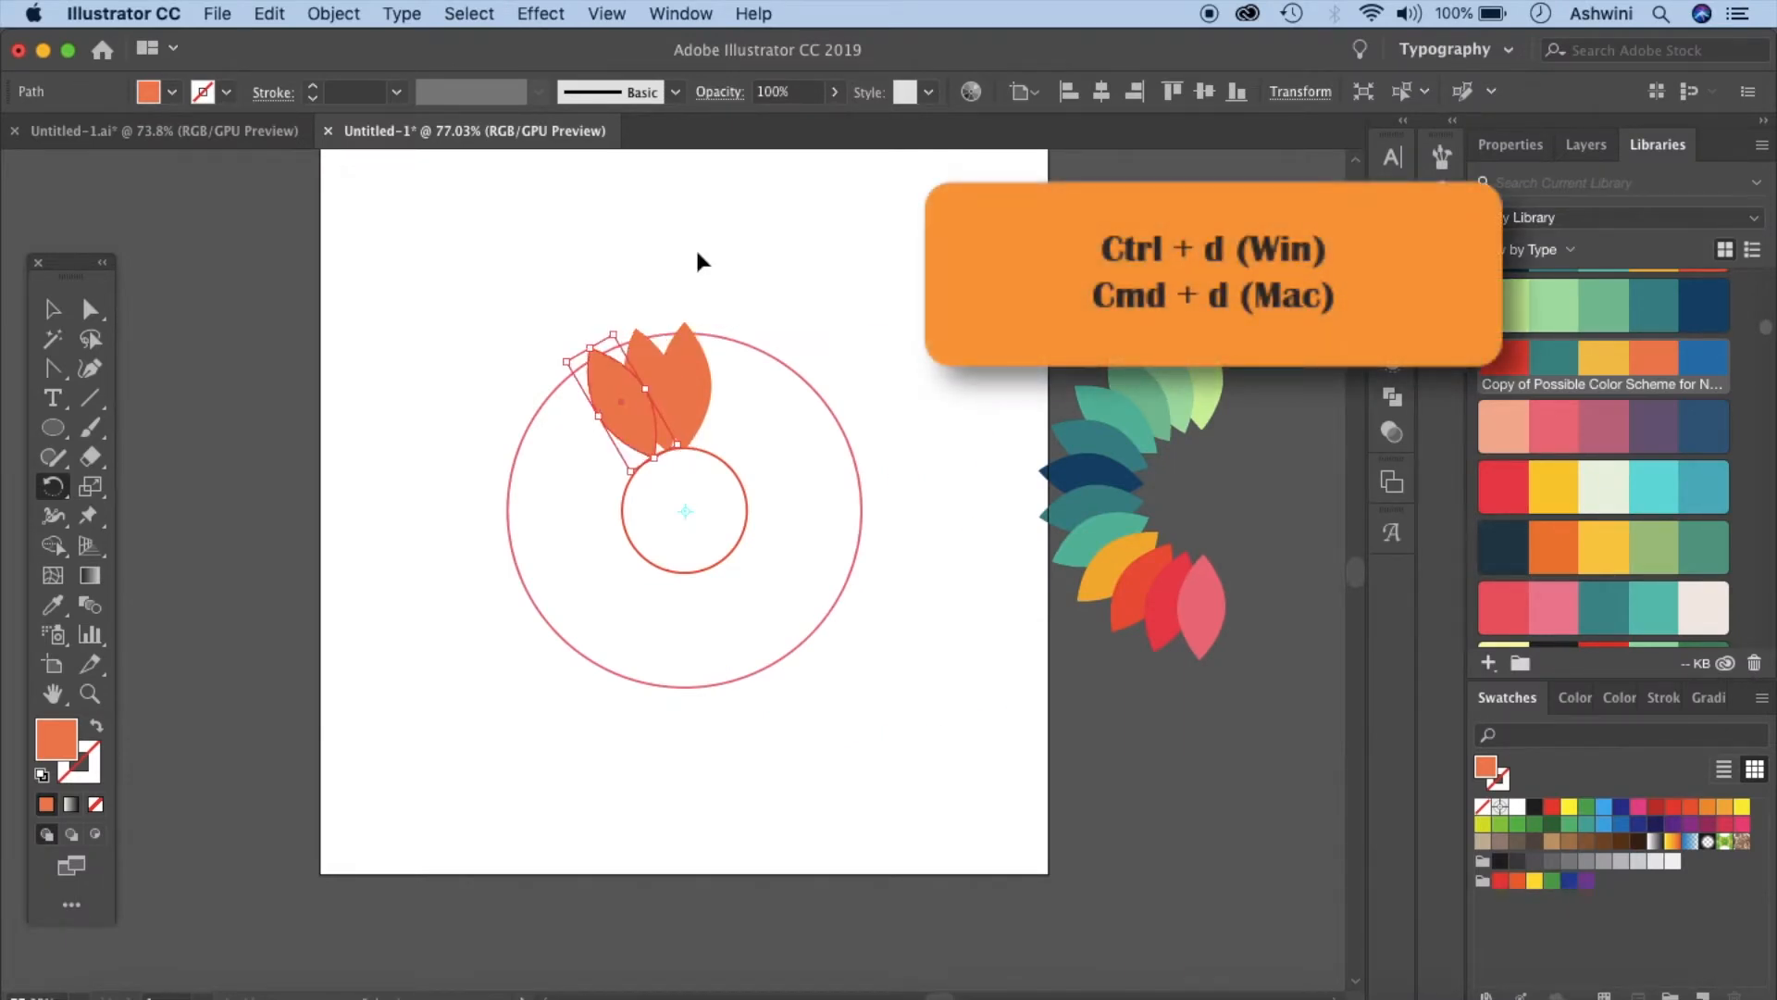
pyautogui.press('super+d')
pyautogui.press('super+d')
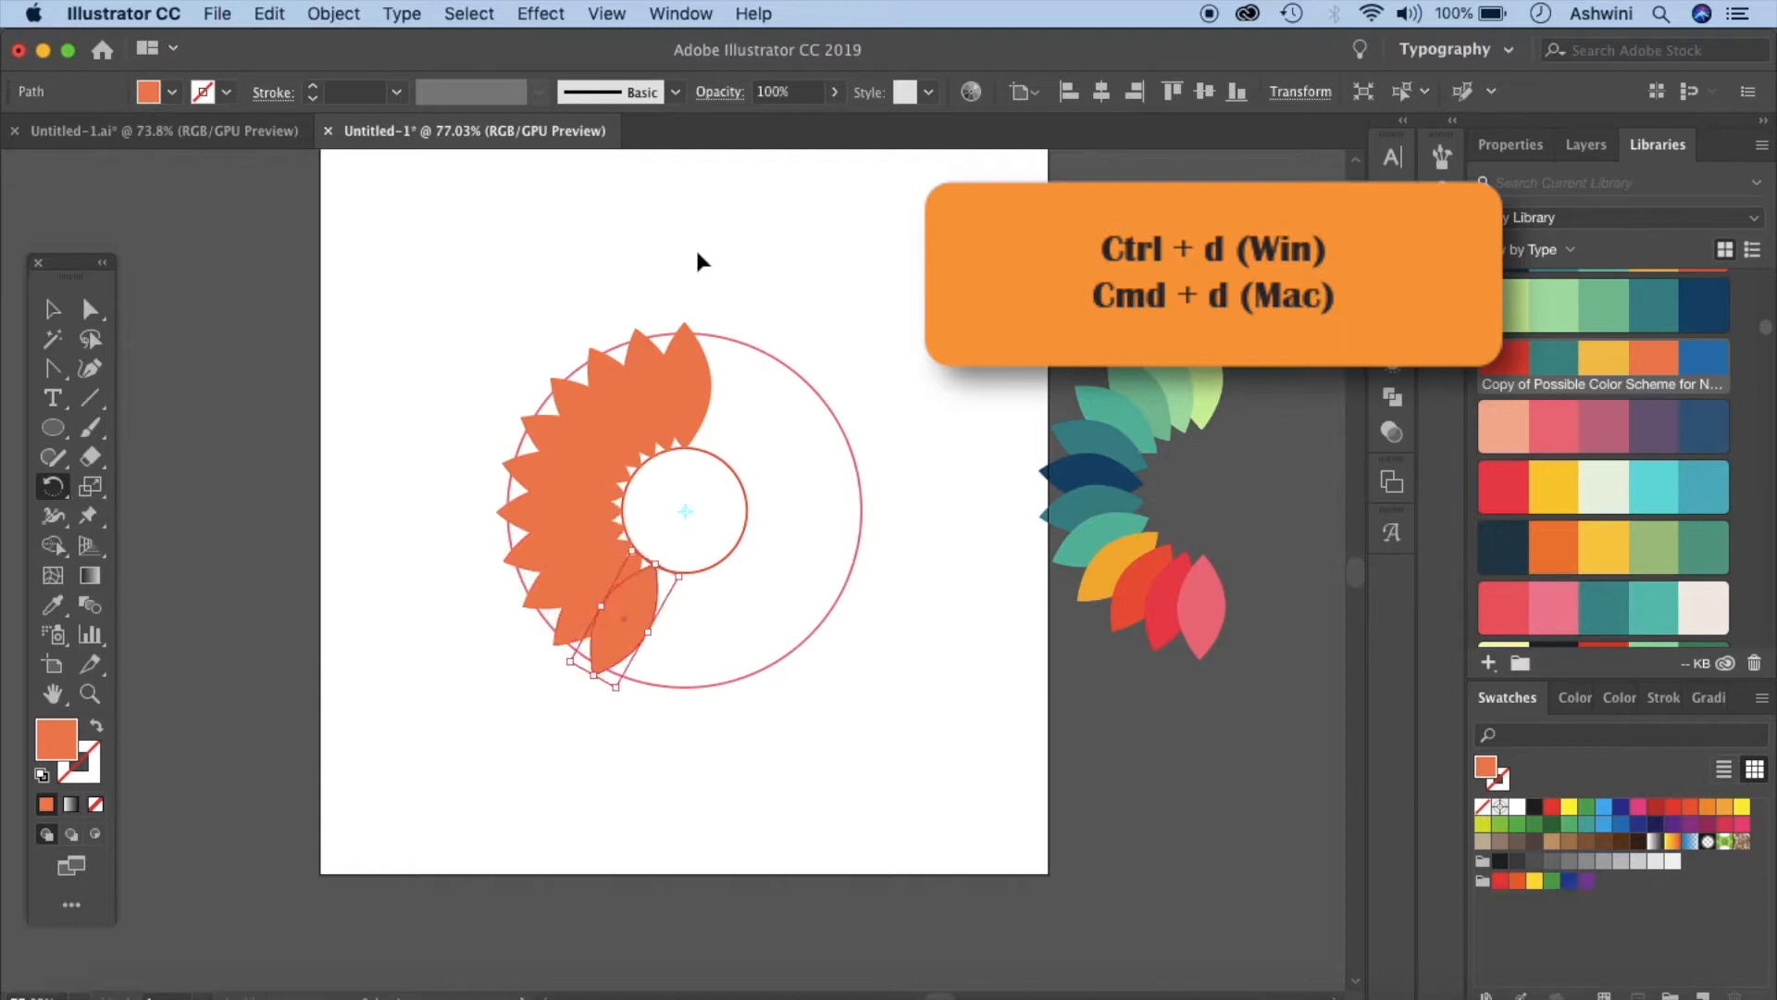
pyautogui.press('super+d')
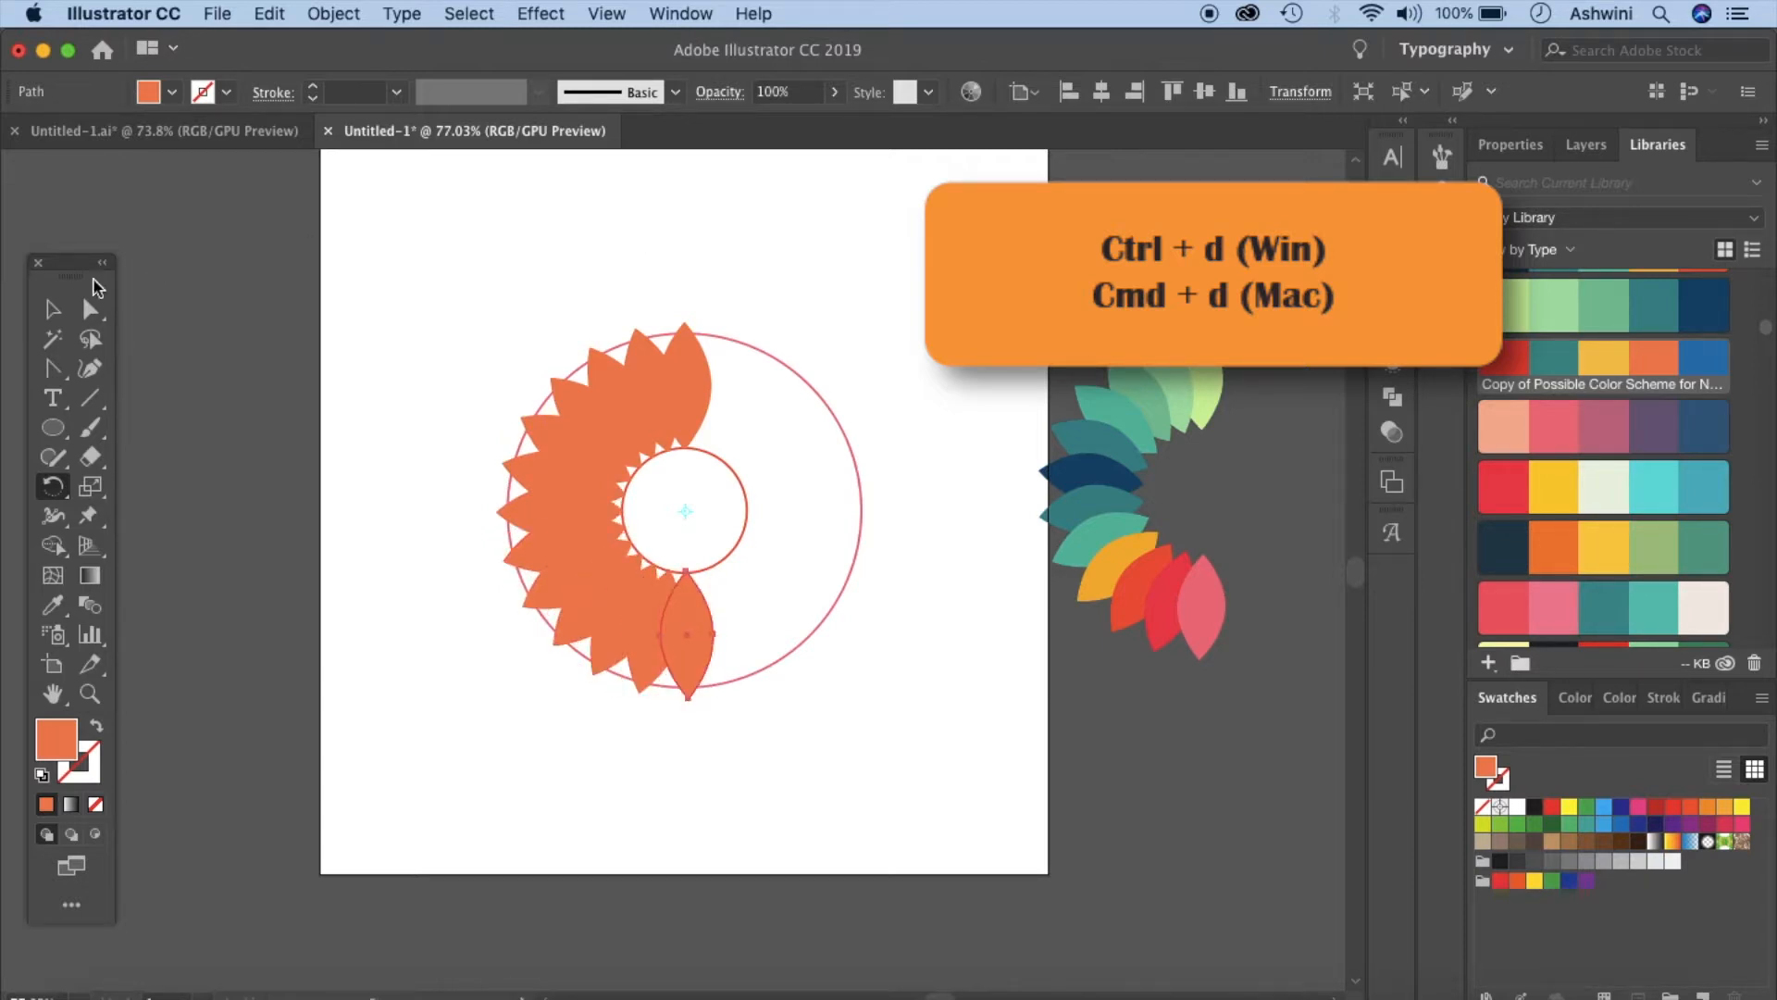
# - Recolour the second leaf by sampling the pale green from the reference flower with the Eyedropper
pyautogui.click(53, 310)
pyautogui.click(983, 229)
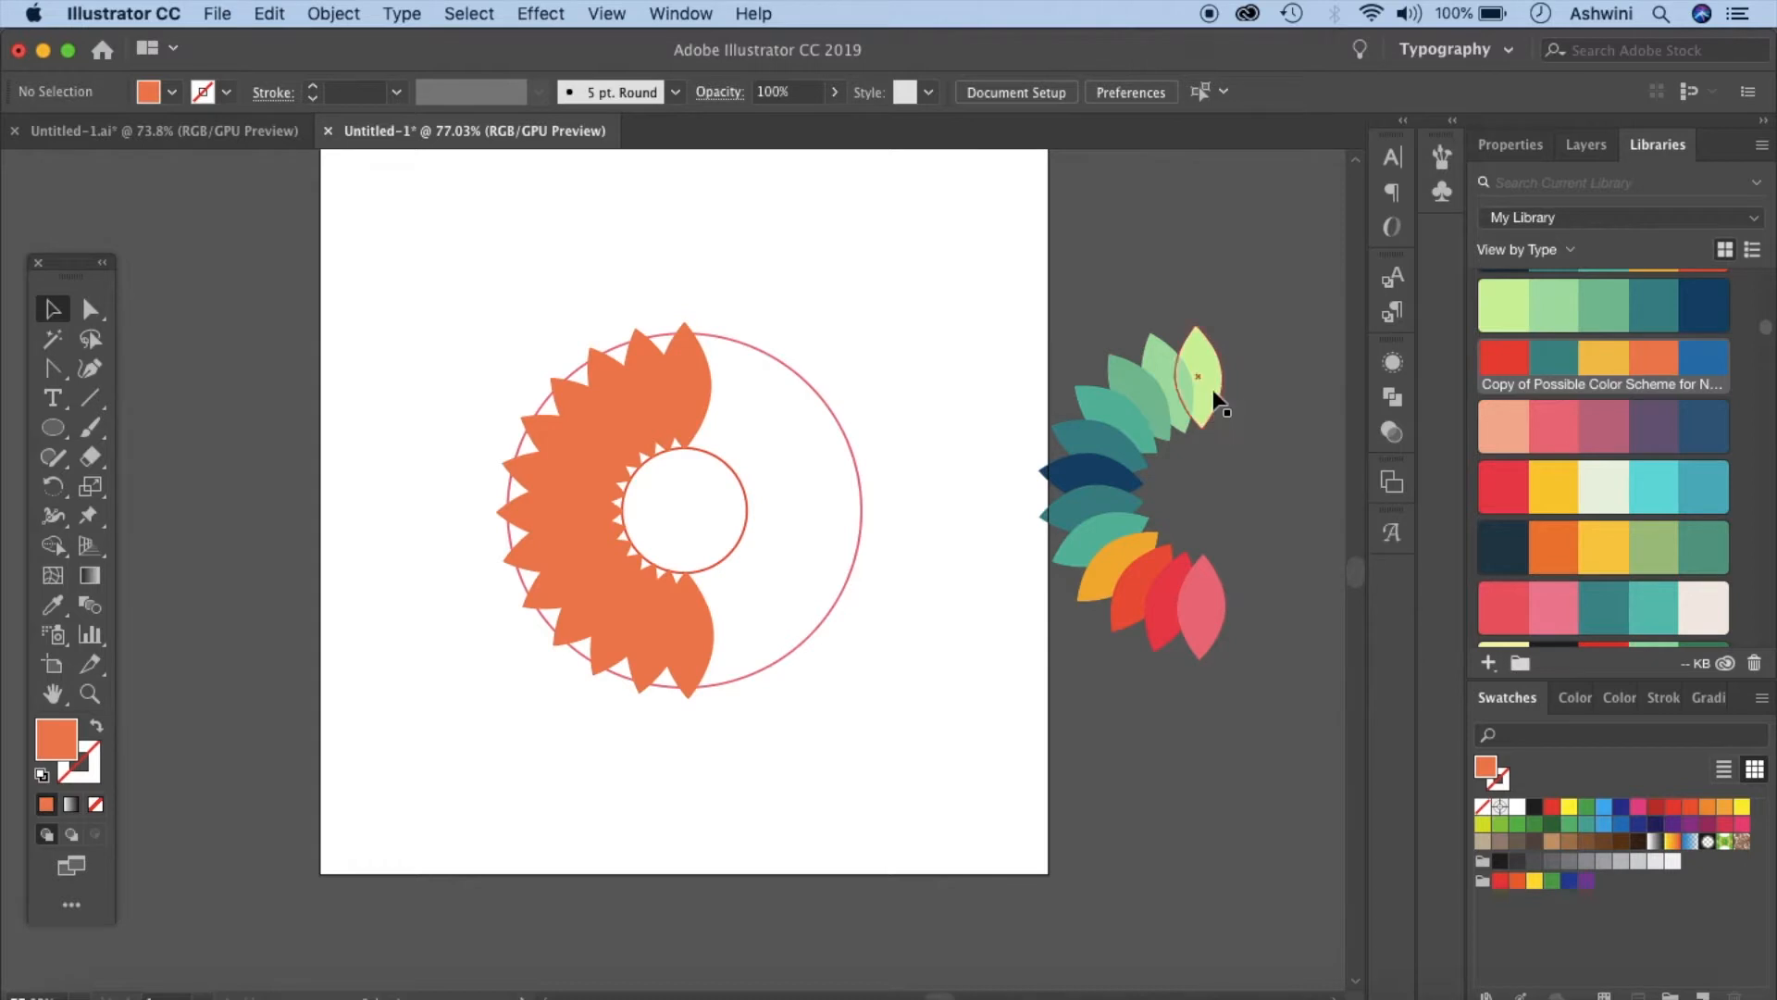
pyautogui.click(648, 363)
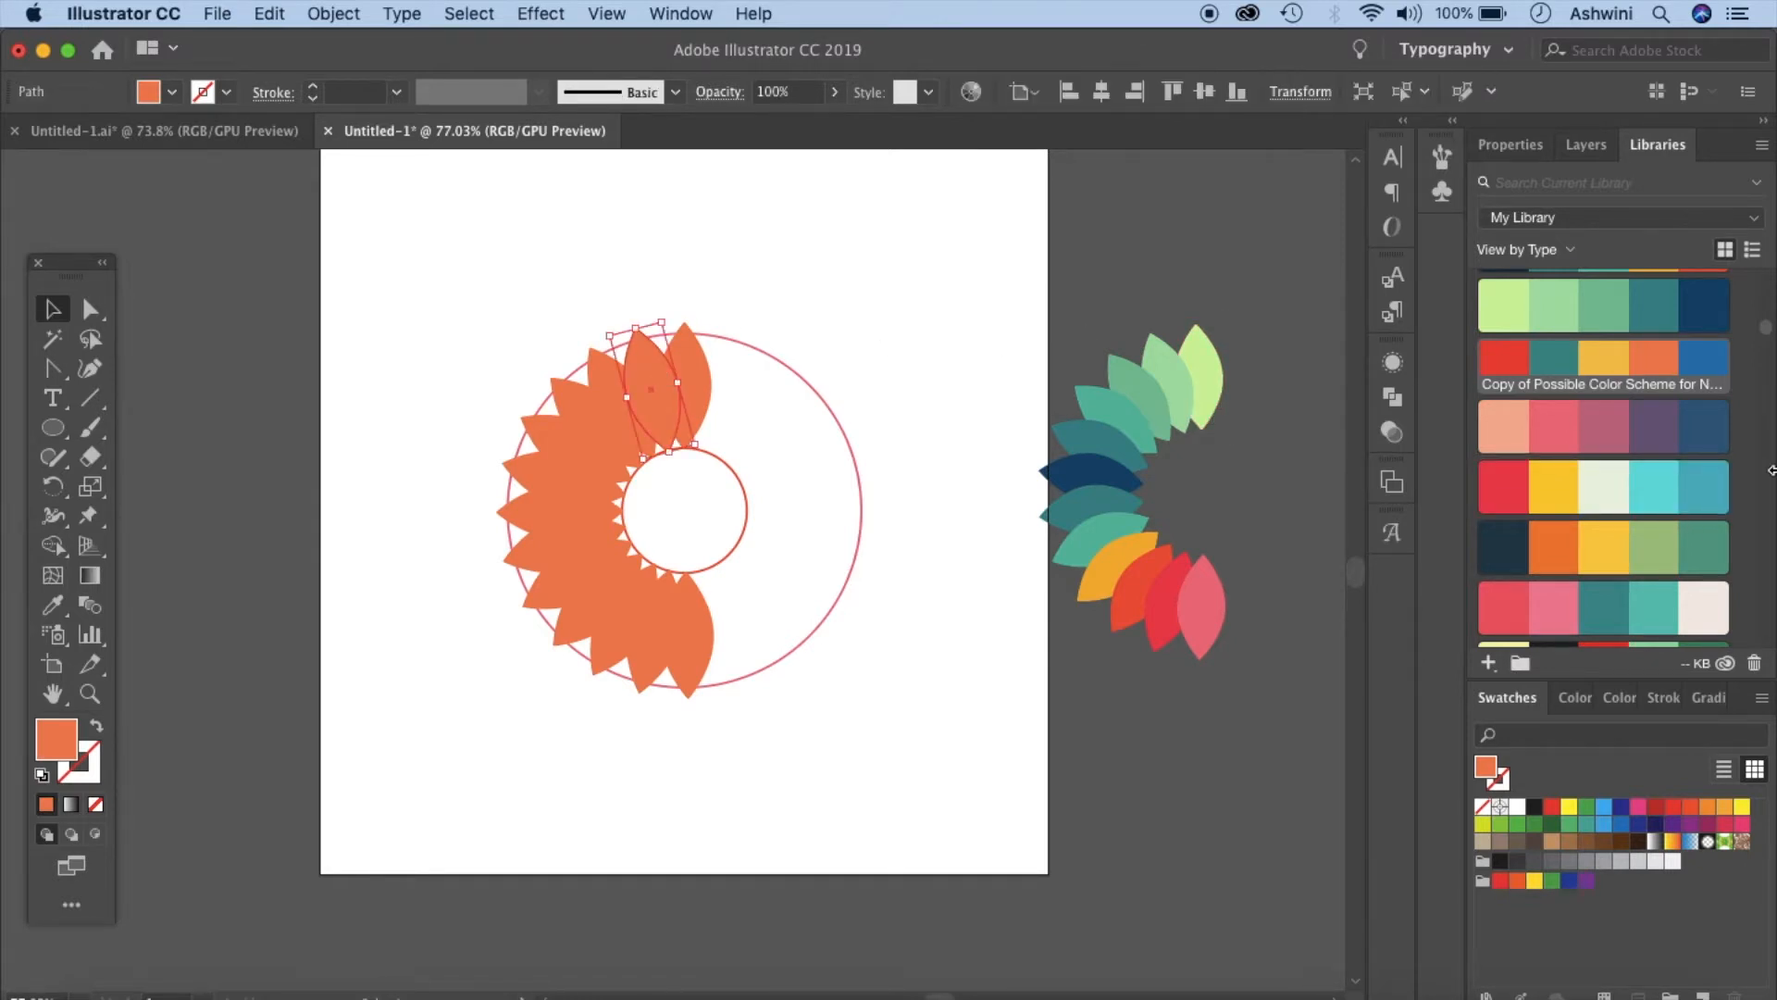
pyautogui.click(1555, 421)
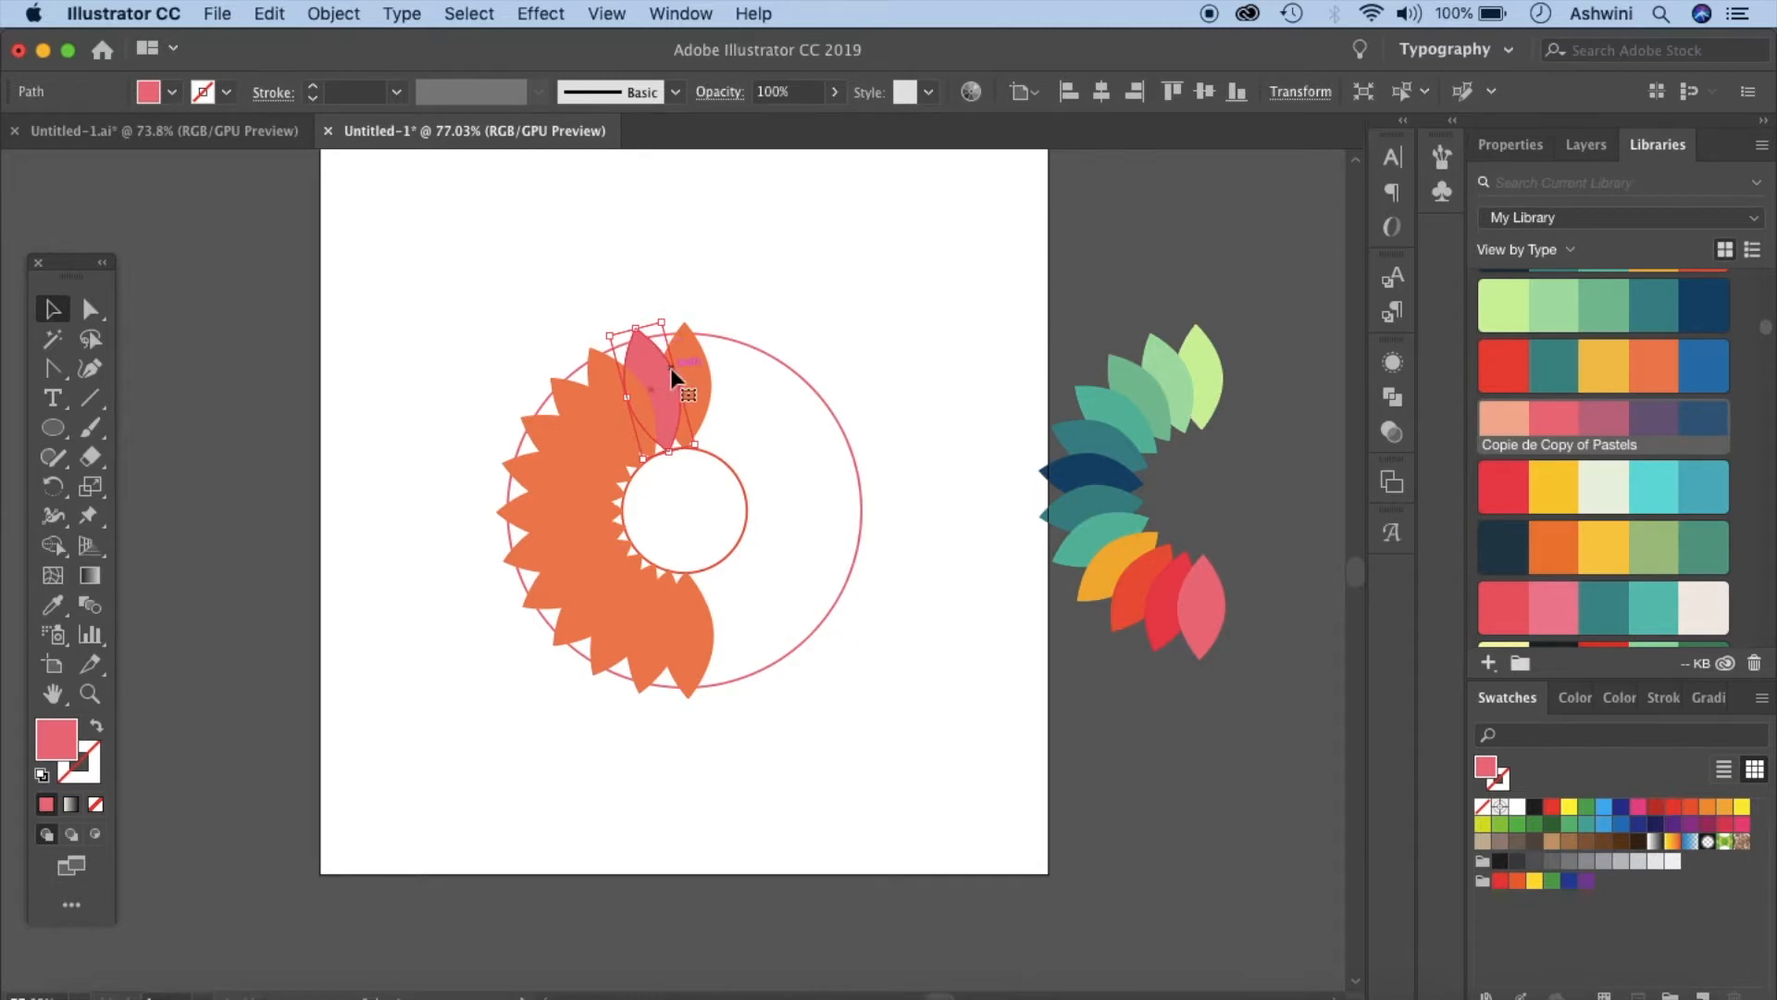
pyautogui.press('i')
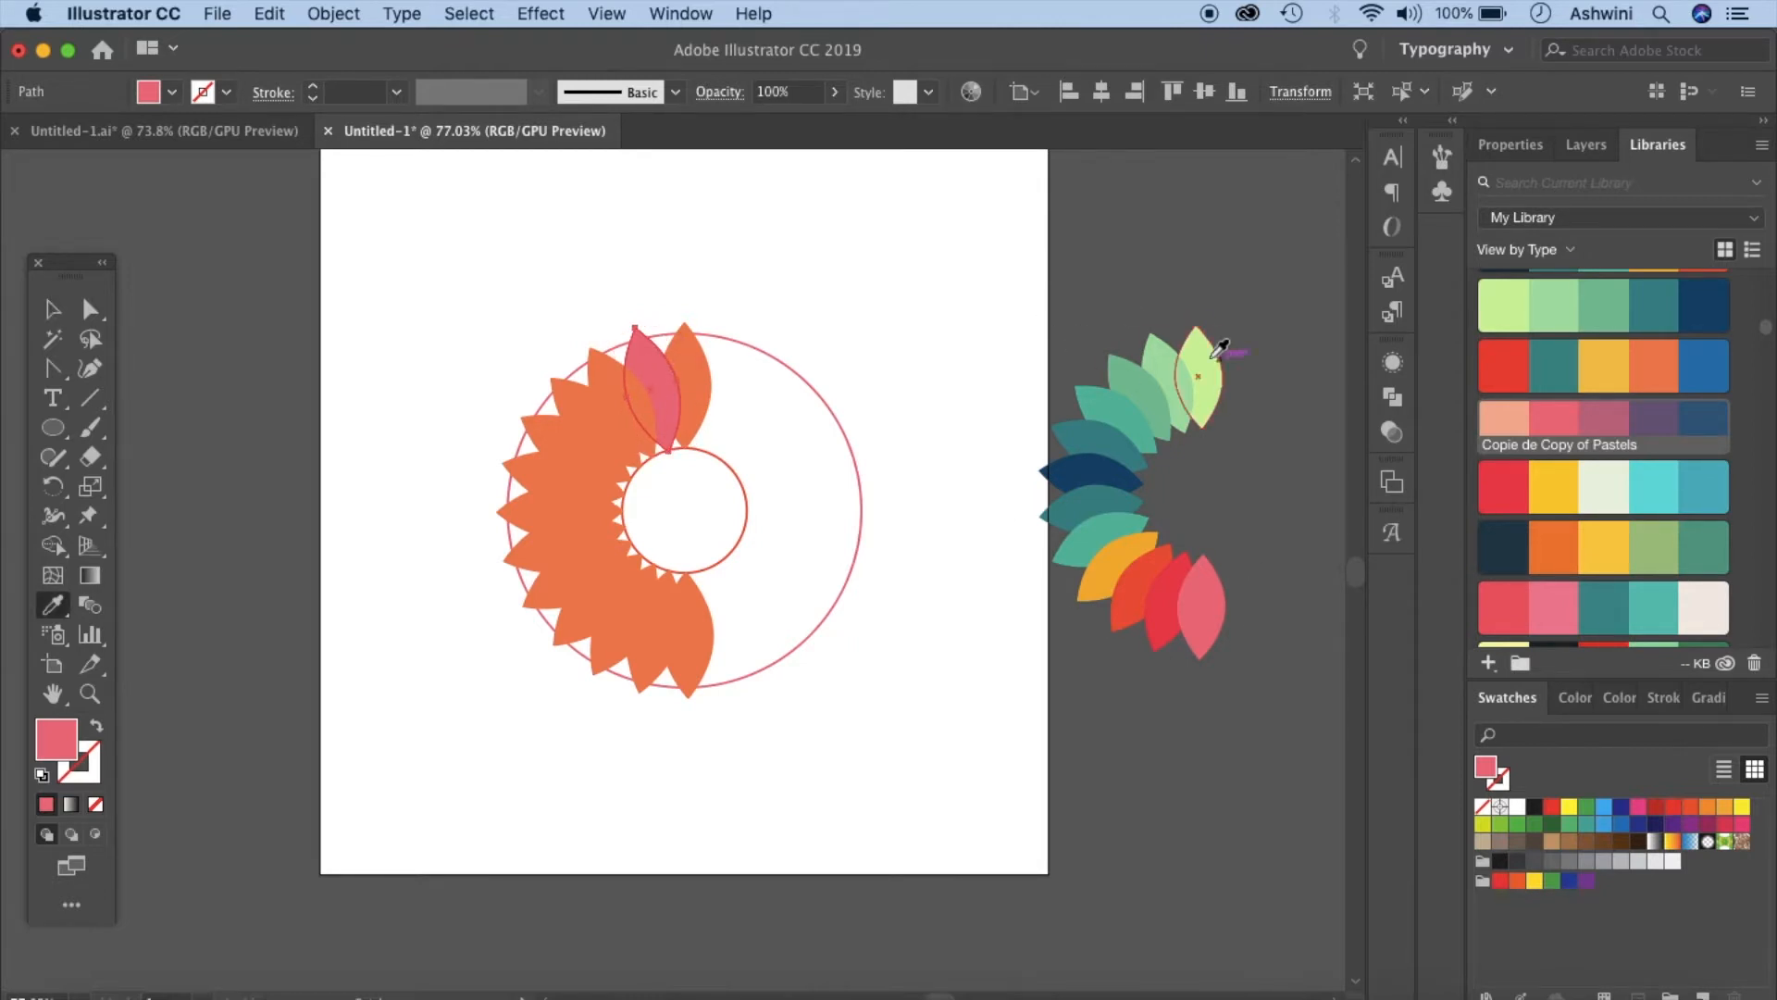
pyautogui.click(1173, 363)
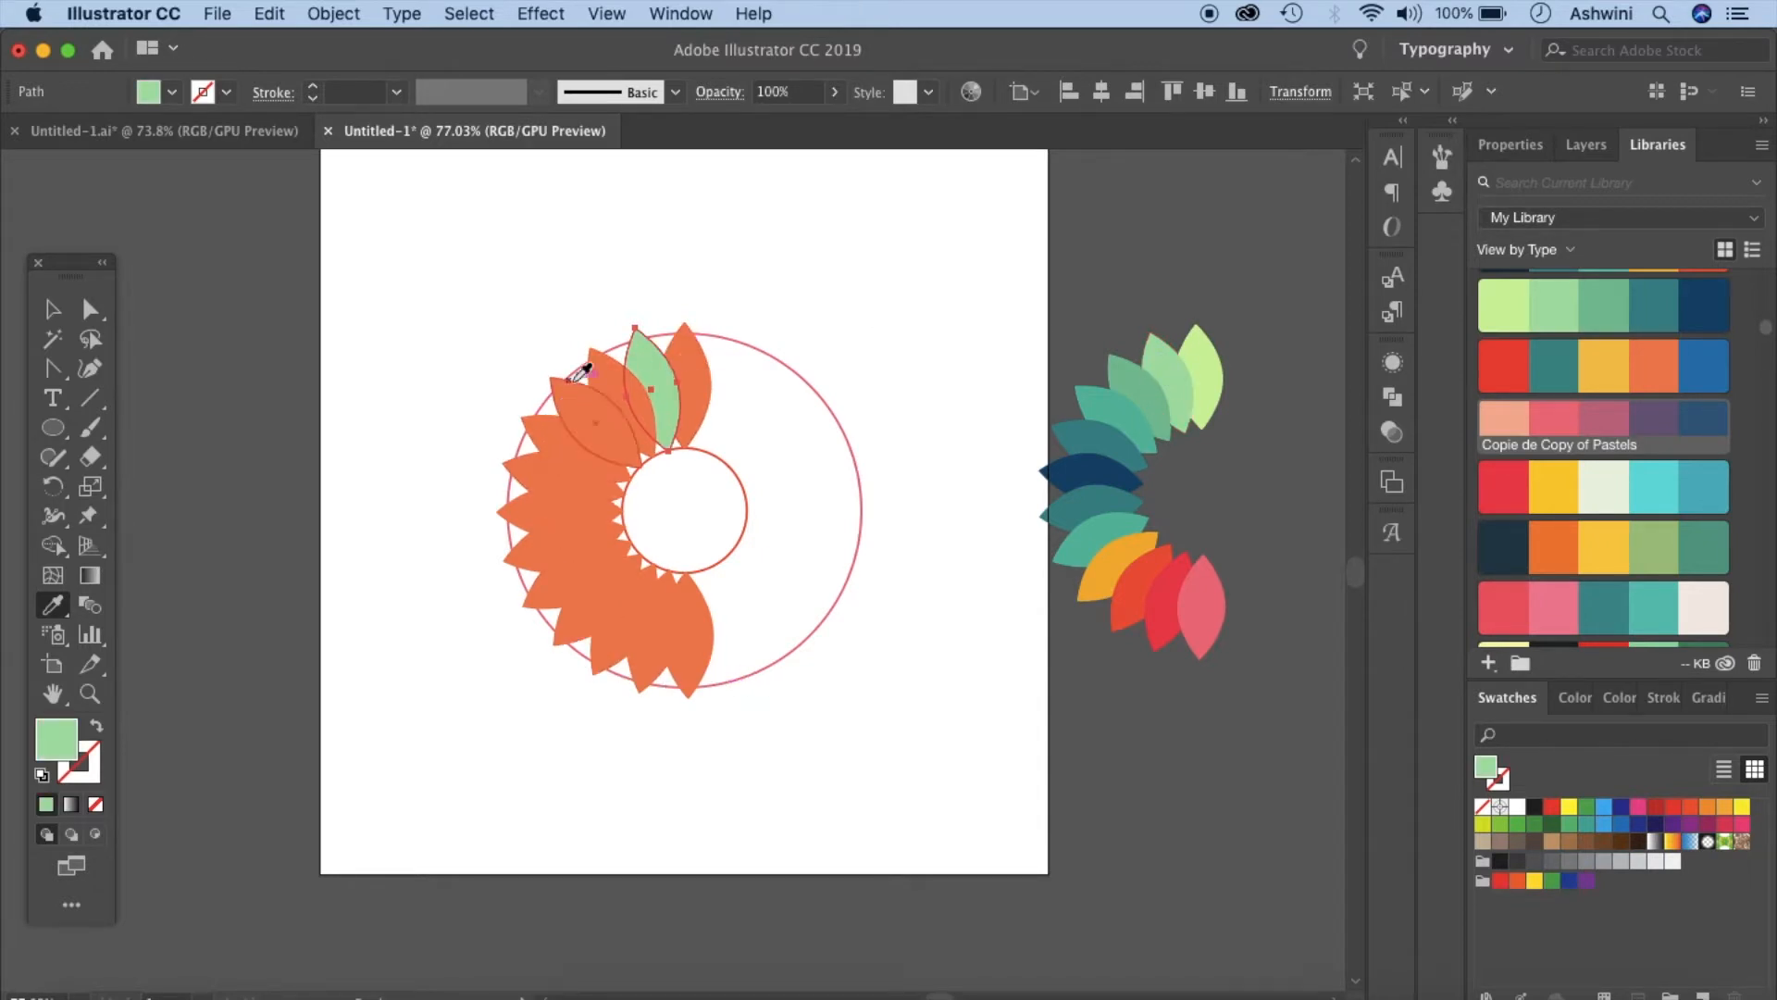
# - Sample green, teal and dark blue shades from the reference flower onto the leaves around the upper left
pyautogui.keyDown('super'); pyautogui.click(600, 392); pyautogui.keyUp('super')
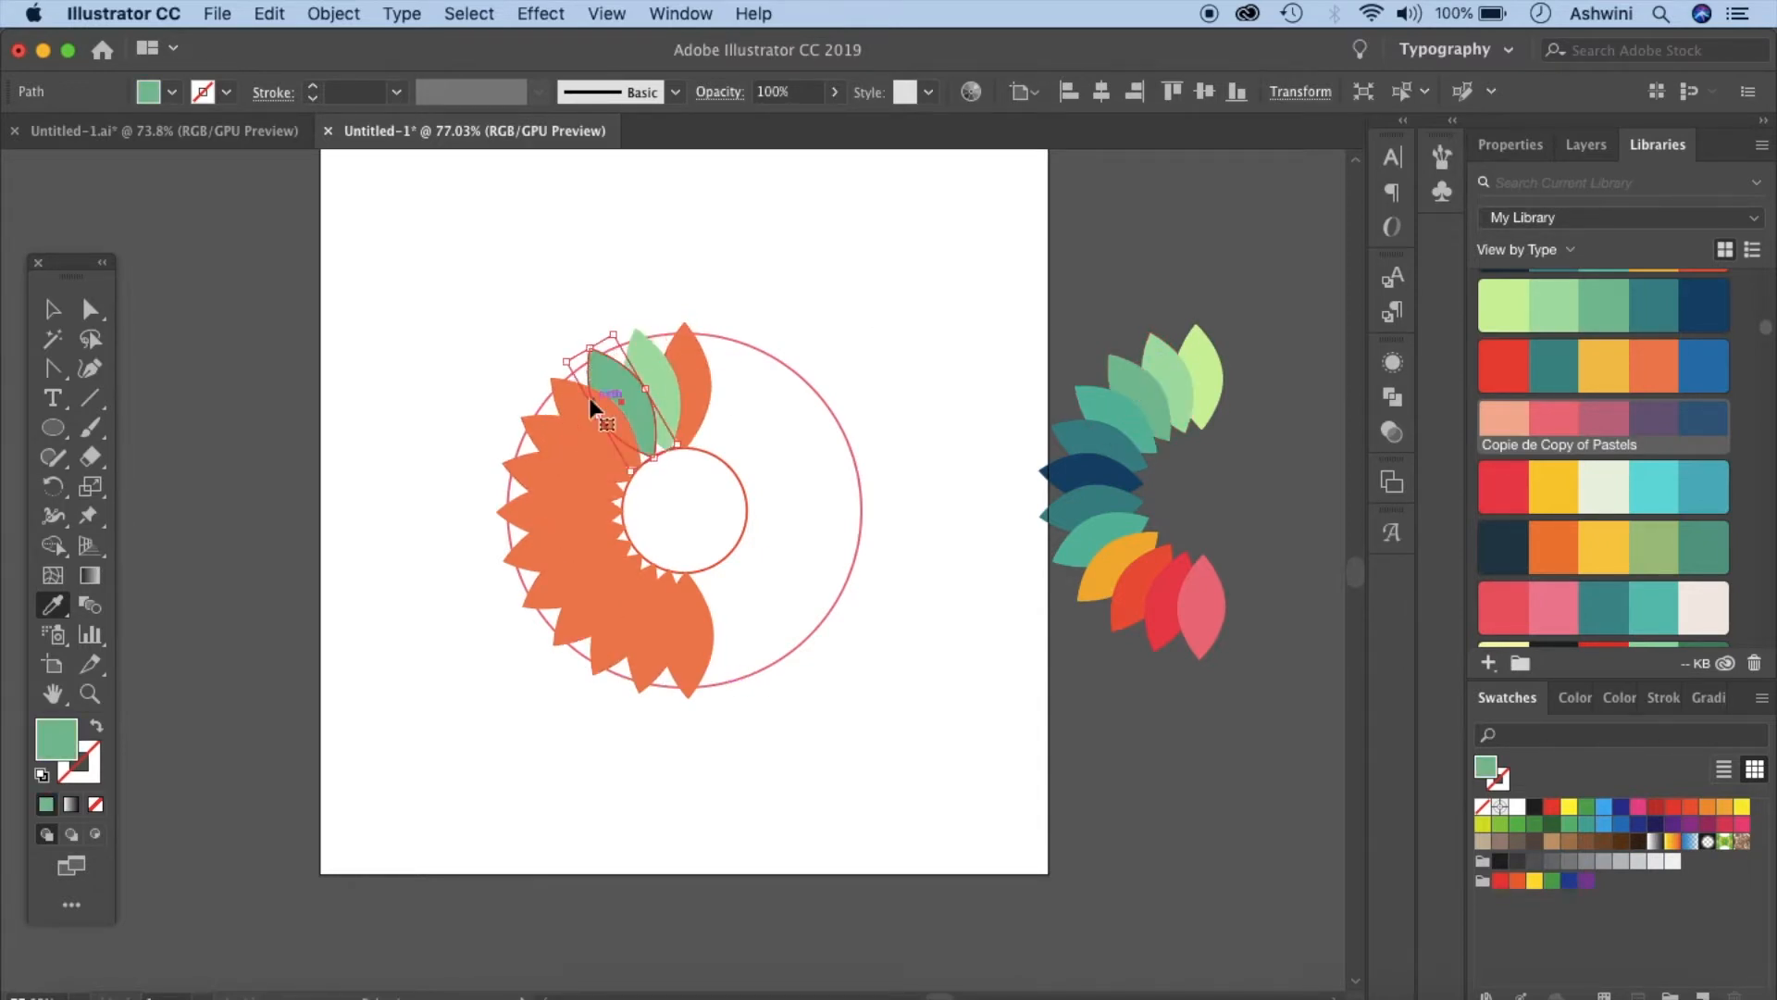
pyautogui.keyDown('super'); pyautogui.click(592, 407); pyautogui.keyUp('super')
pyautogui.click(1113, 414)
pyautogui.keyDown('super'); pyautogui.click(574, 440); pyautogui.keyUp('super')
pyautogui.click(1095, 443)
pyautogui.keyDown('super'); pyautogui.click(541, 476); pyautogui.keyUp('super')
pyautogui.click(1090, 476)
pyautogui.keyDown('super'); pyautogui.click(540, 504); pyautogui.keyUp('super')
pyautogui.click(1091, 507)
pyautogui.keyDown('super'); pyautogui.click(544, 552); pyautogui.keyUp('super')
pyautogui.click(1101, 537)
pyautogui.keyDown('super'); pyautogui.click(558, 574); pyautogui.keyUp('super')
pyautogui.click(1114, 567)
# - Match the lower leaves to the reference's orange and red tones and the top leaf to its pale green
pyautogui.keyDown('super'); pyautogui.click(579, 626); pyautogui.keyUp('super')
pyautogui.click(1137, 592)
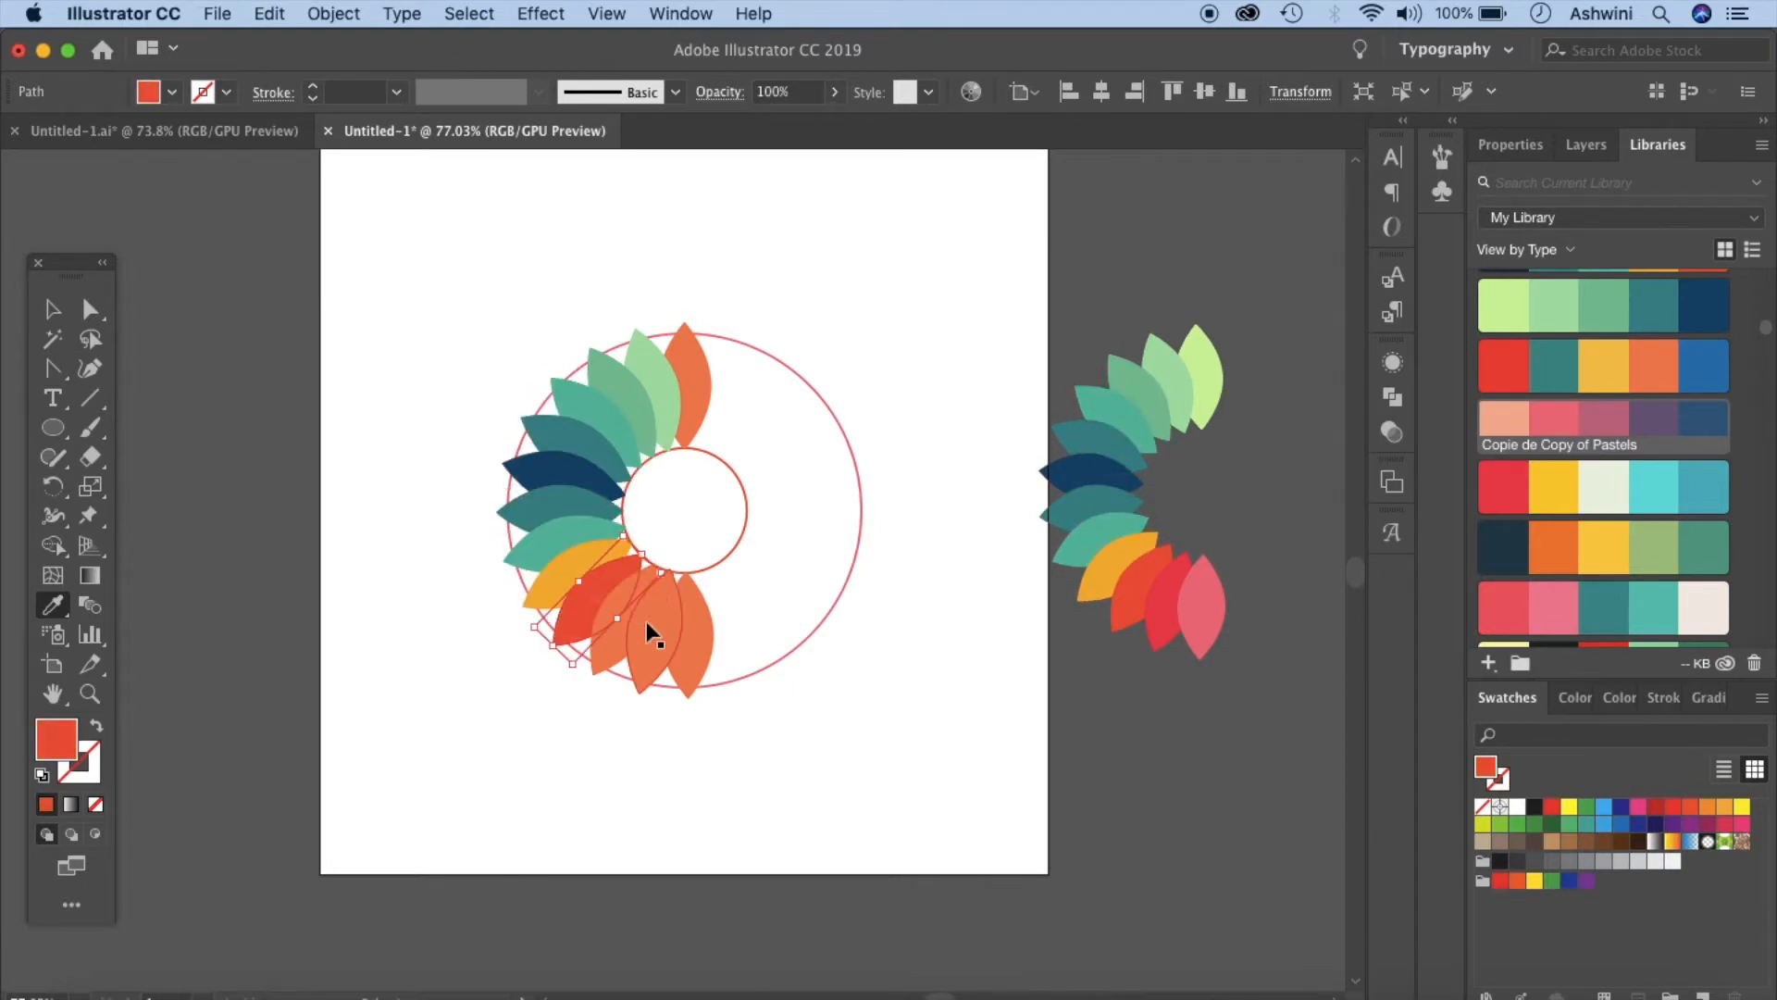
pyautogui.keyDown('super'); pyautogui.click(635, 614); pyautogui.keyUp('super')
pyautogui.click(1170, 587)
pyautogui.keyDown('super'); pyautogui.click(650, 618); pyautogui.keyUp('super')
pyautogui.click(1200, 606)
pyautogui.keyDown('super'); pyautogui.click(685, 384); pyautogui.keyUp('super')
pyautogui.click(1203, 371)
# - Fill the bottom leaf with the mauve from the pastel library theme and deselect
pyautogui.keyDown('super'); pyautogui.click(687, 639); pyautogui.keyUp('super')
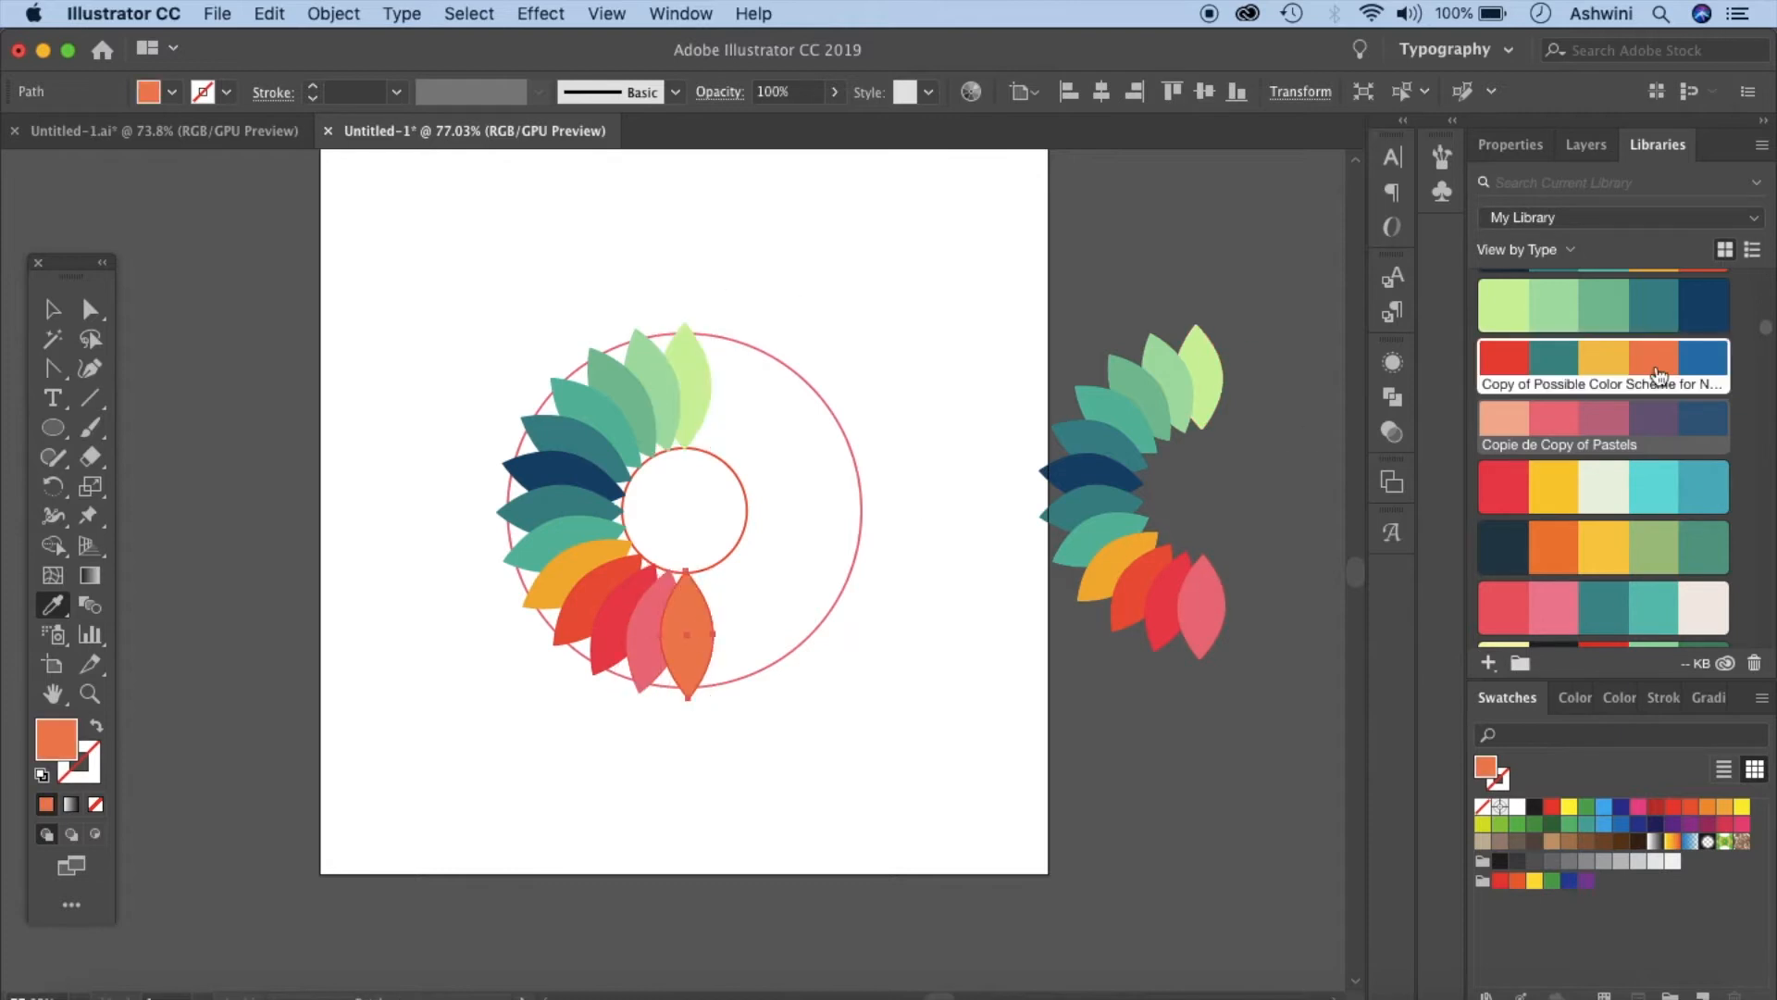
pyautogui.click(1558, 426)
pyautogui.click(1593, 422)
pyautogui.click(50, 311)
pyautogui.click(776, 733)
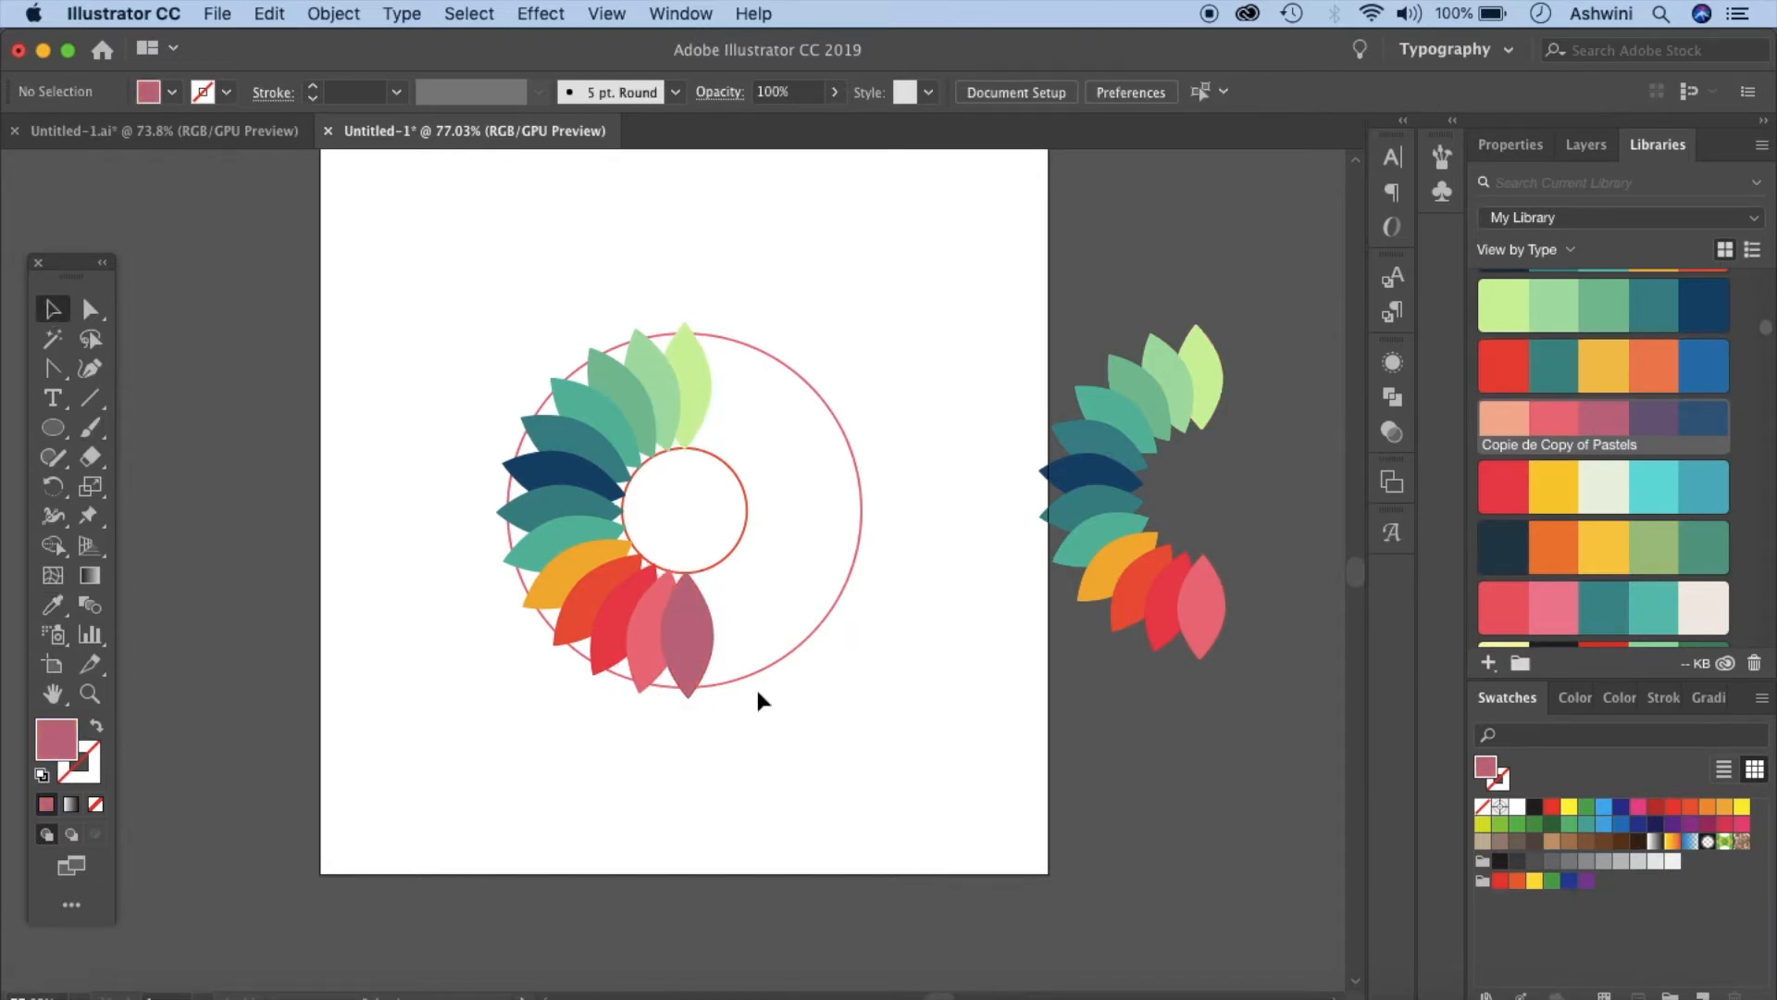
# - Select all the leaves and lower their opacity to 74% in the Transparency panel
pyautogui.moveTo(476, 271); pyautogui.dragTo(775, 761)
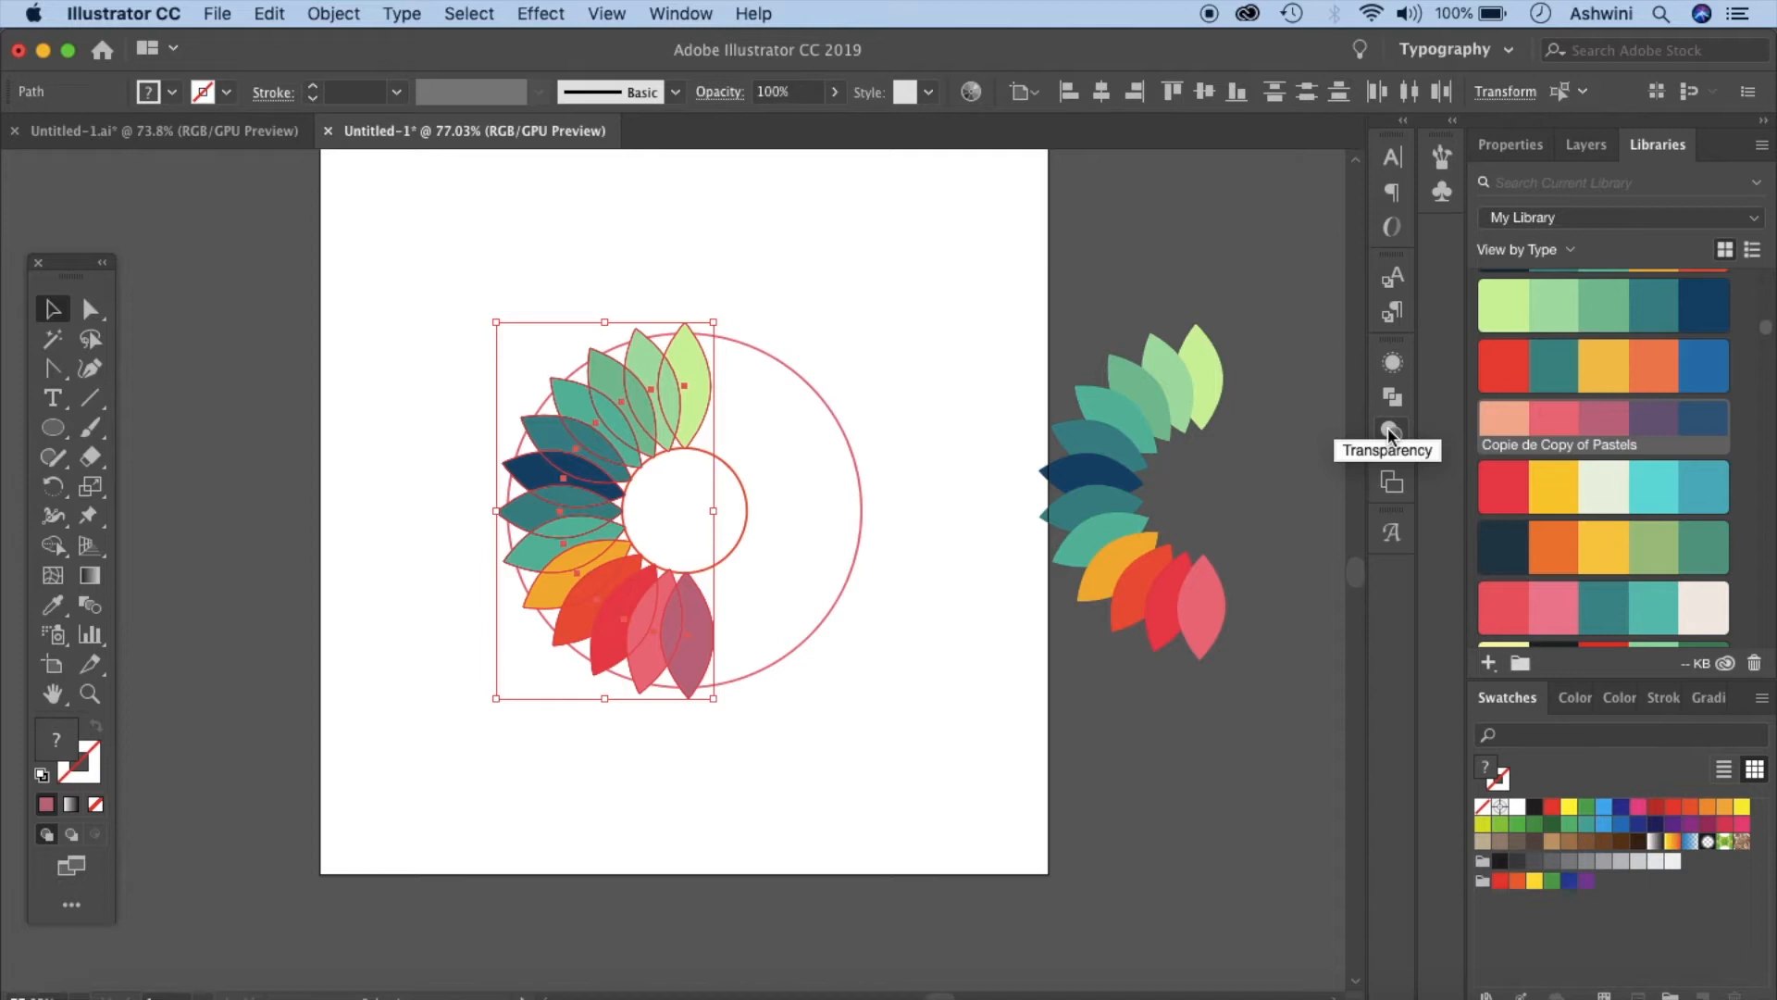
pyautogui.click(678, 14)
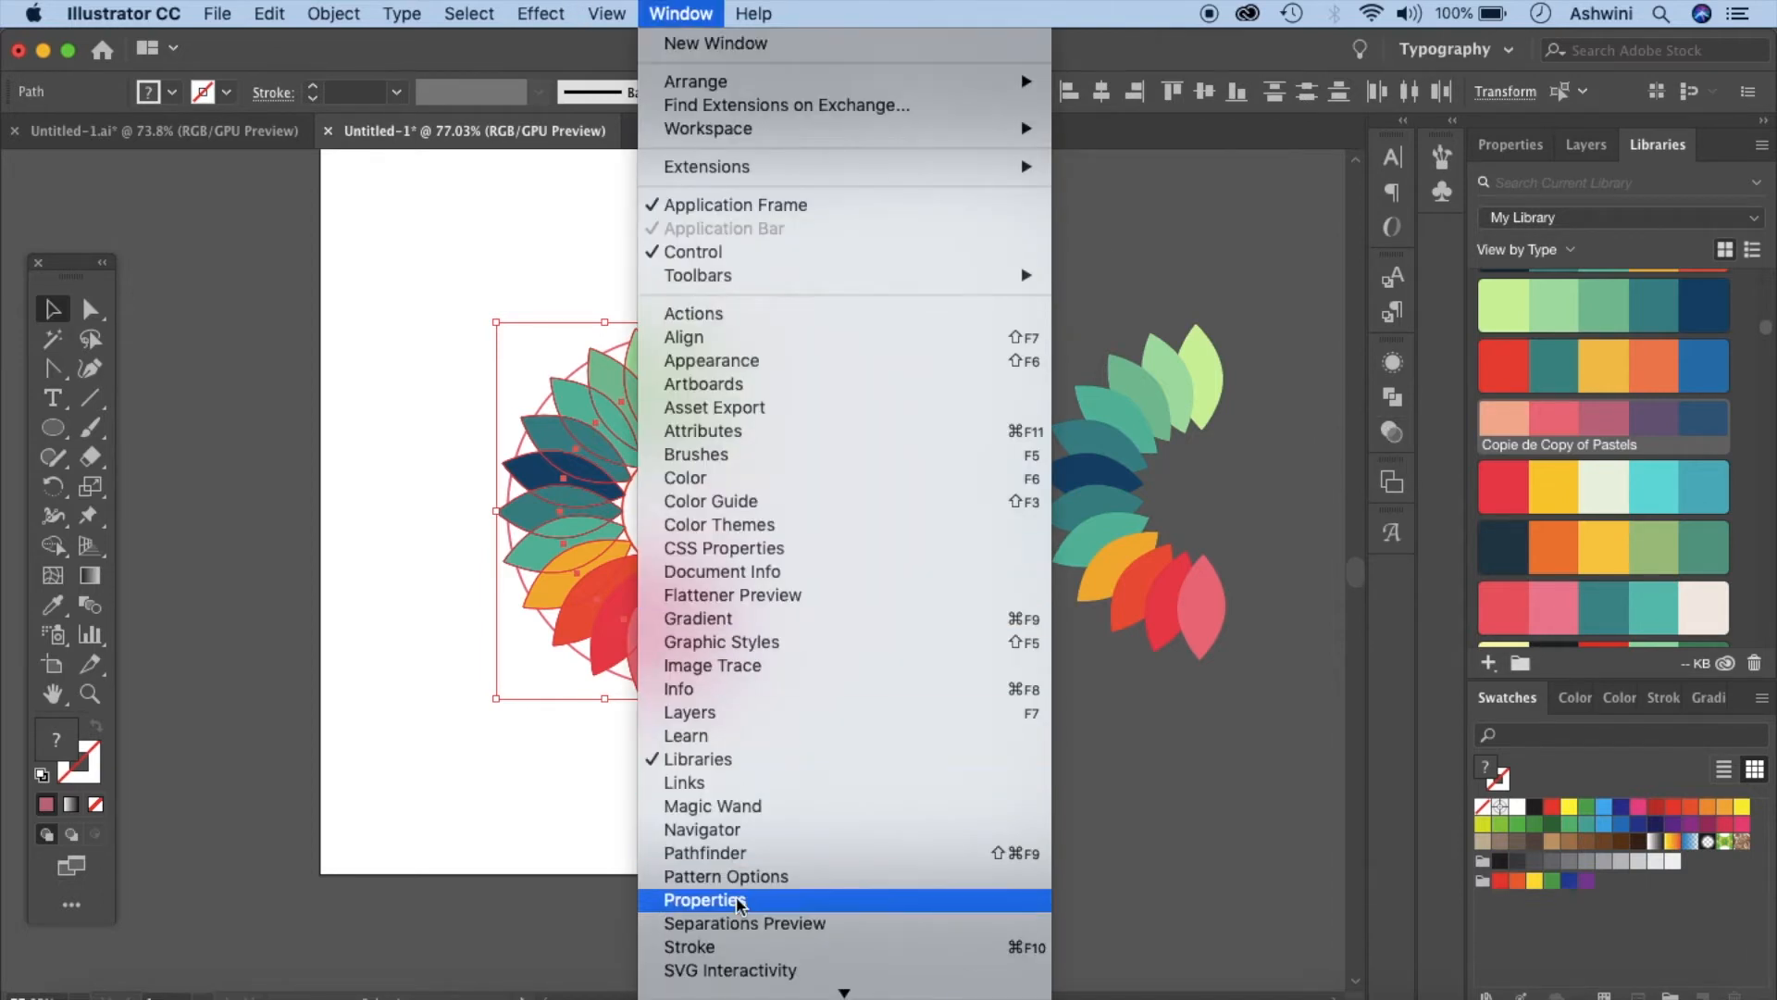
pyautogui.click(731, 829)
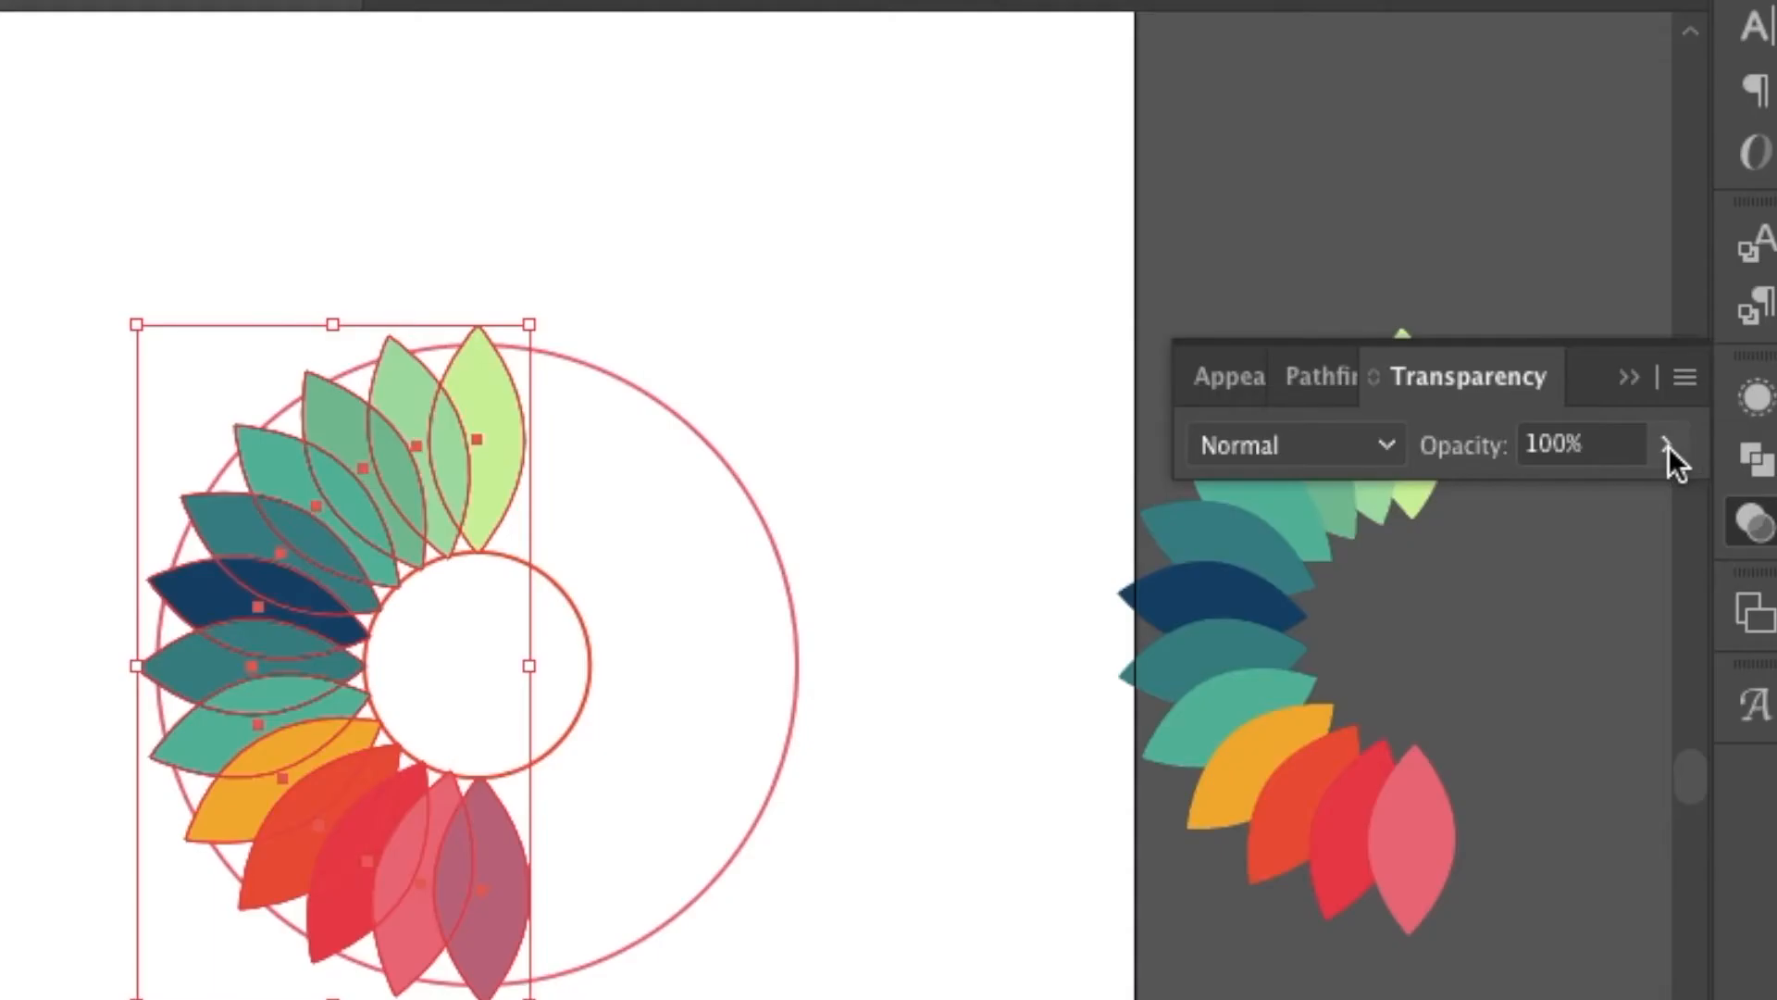
pyautogui.click(1667, 446)
pyautogui.moveTo(1657, 500); pyautogui.dragTo(1614, 499)
pyautogui.moveTo(1614, 492); pyautogui.dragTo(1618, 492)
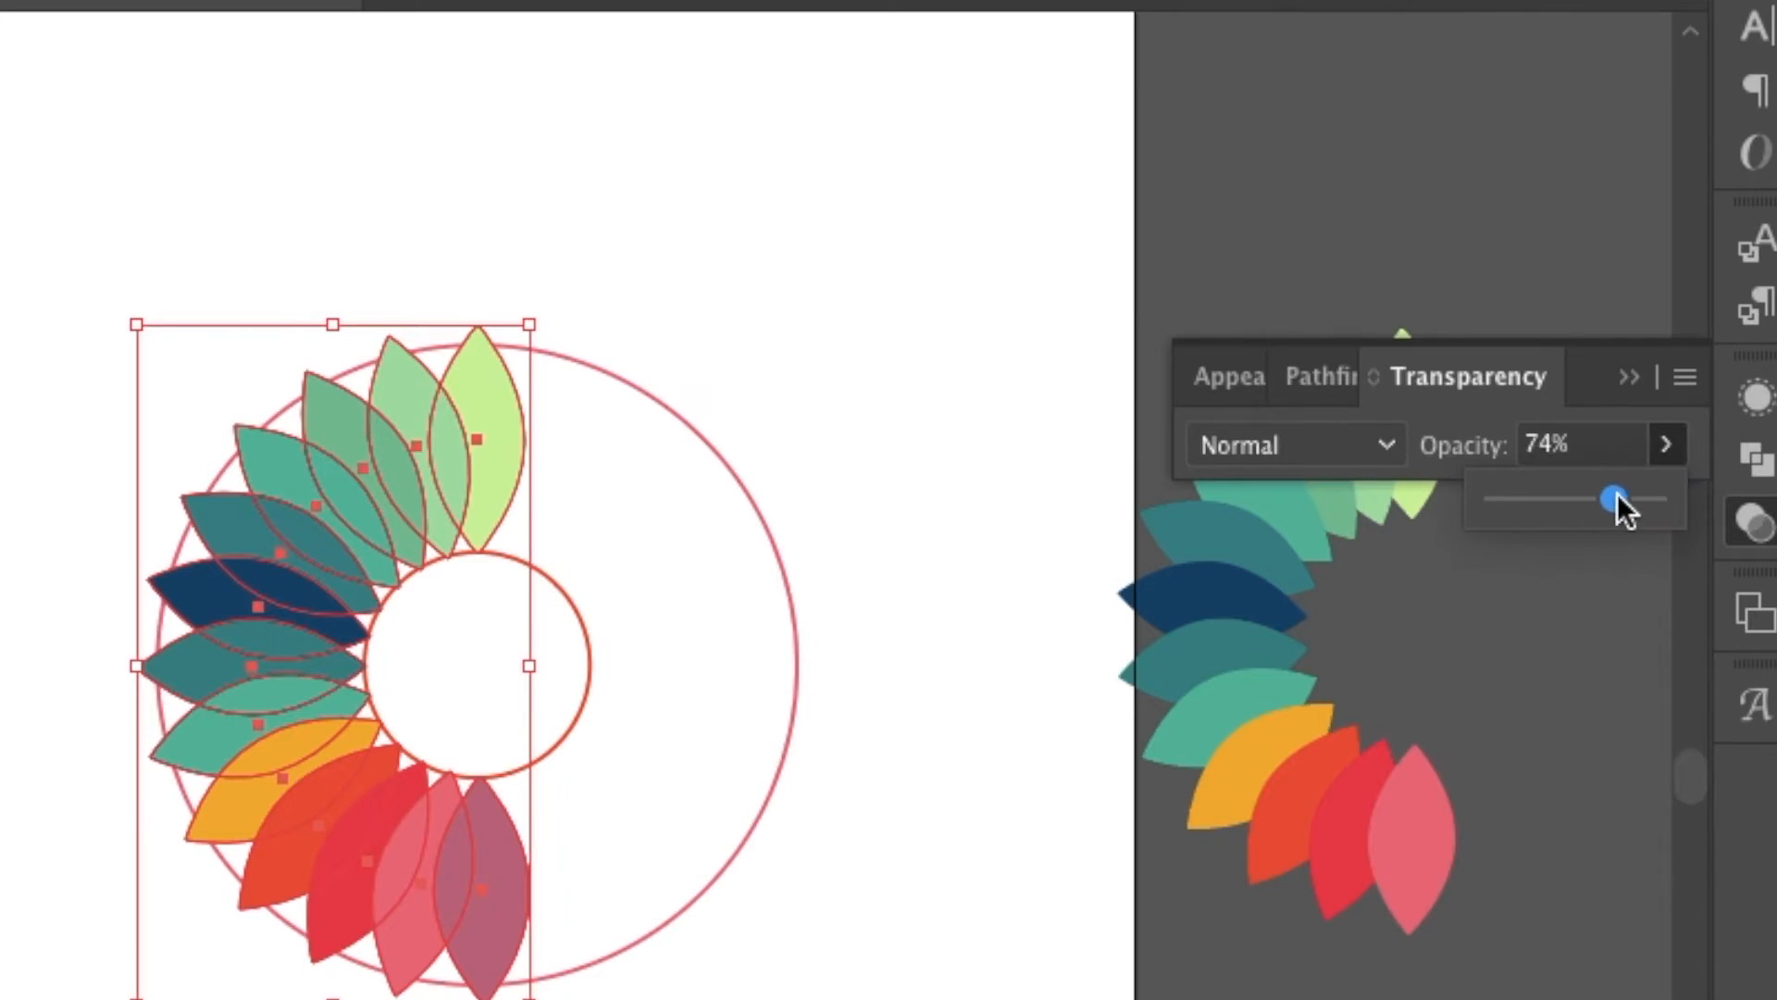
pyautogui.click(1595, 762)
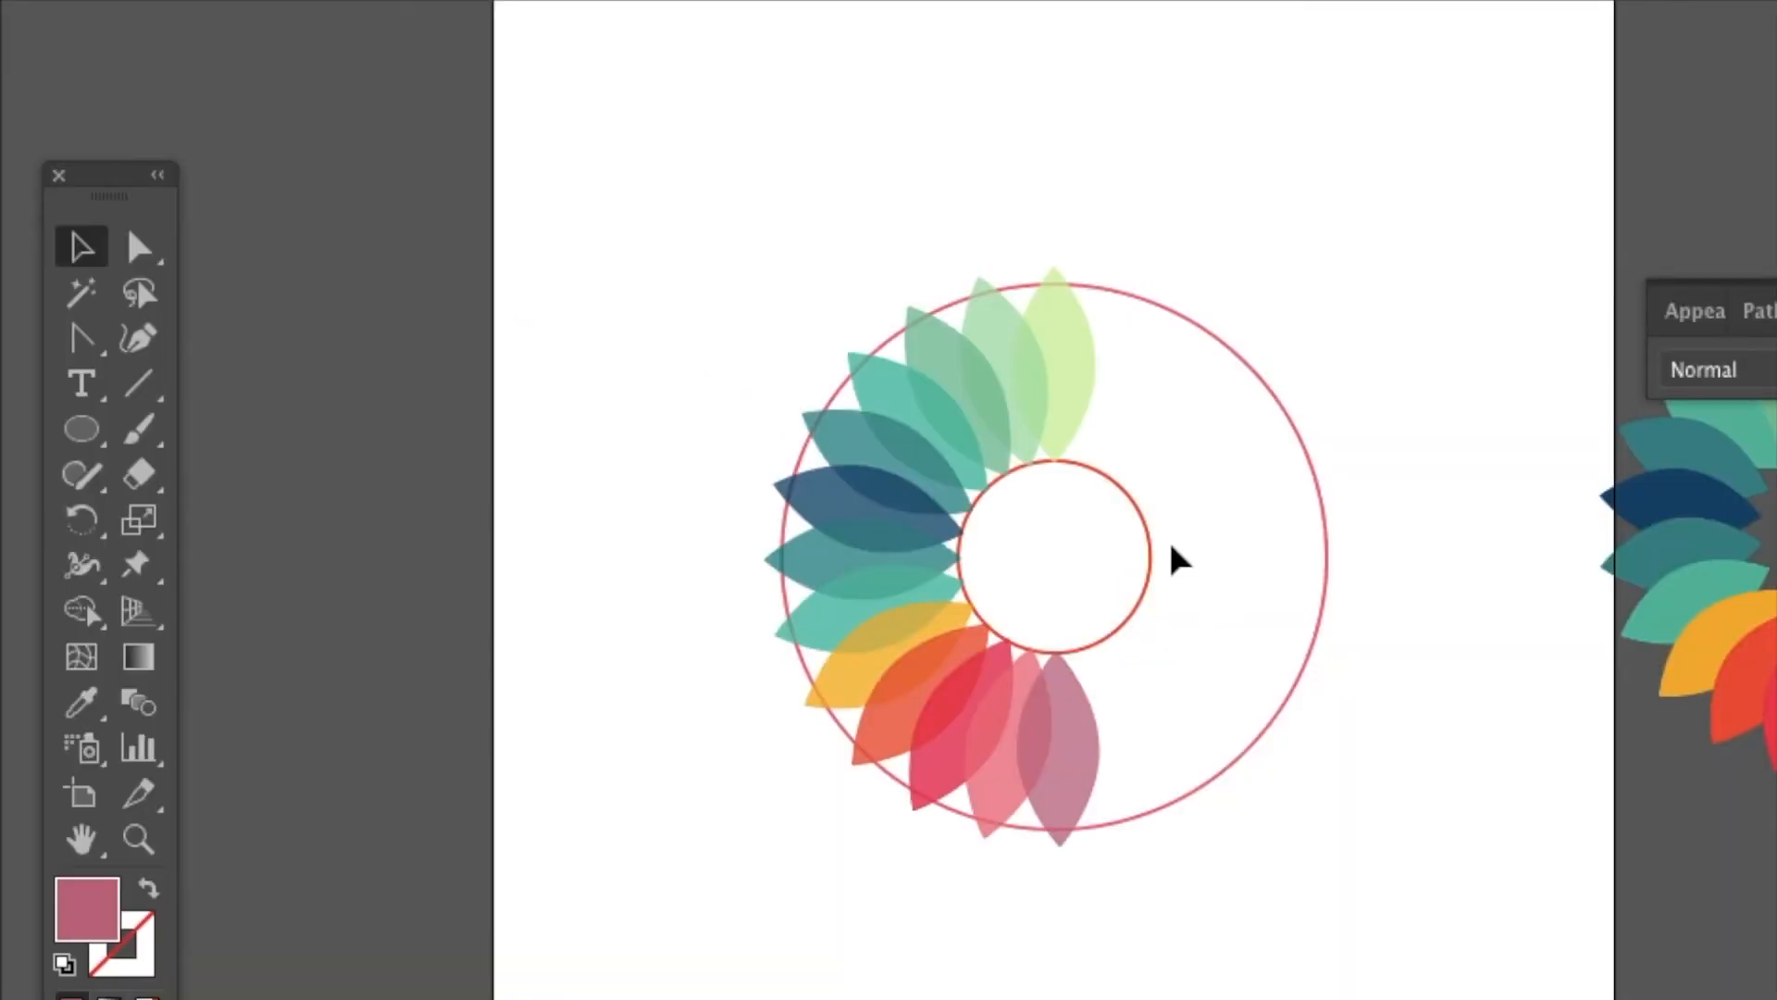
# - Add the text Vastra near the top of the artboard with the Type tool
pyautogui.click(85, 391)
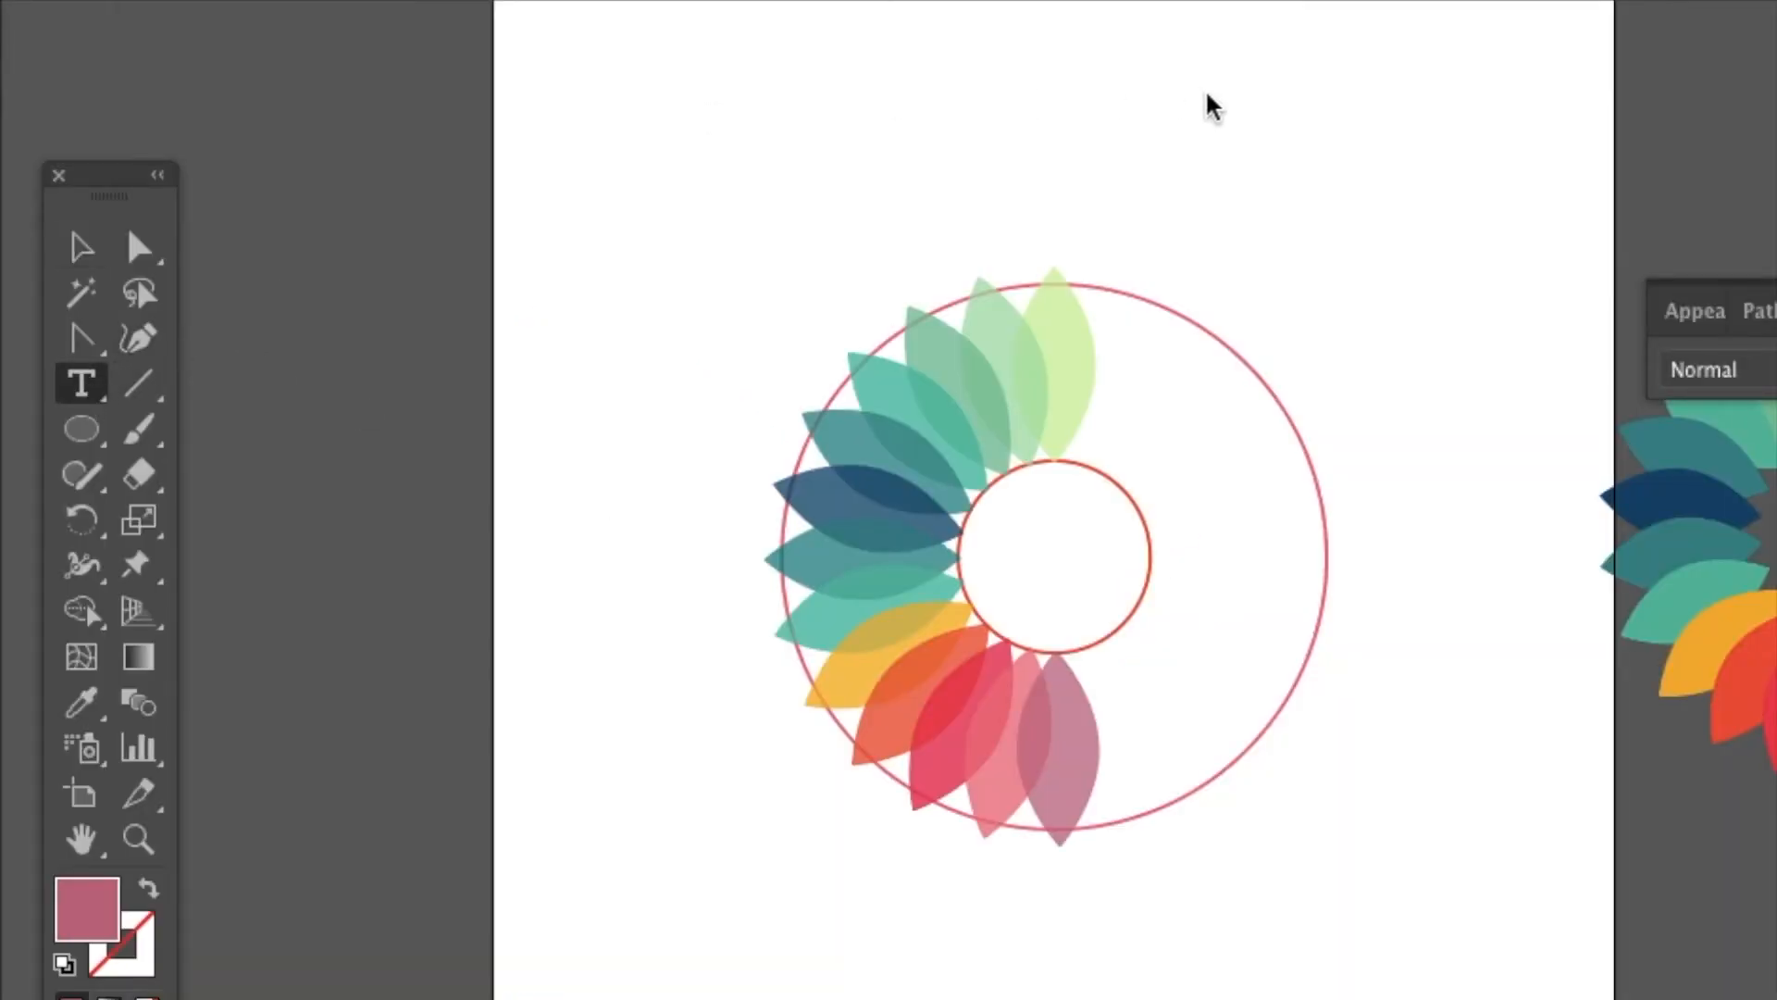
pyautogui.click(783, 223)
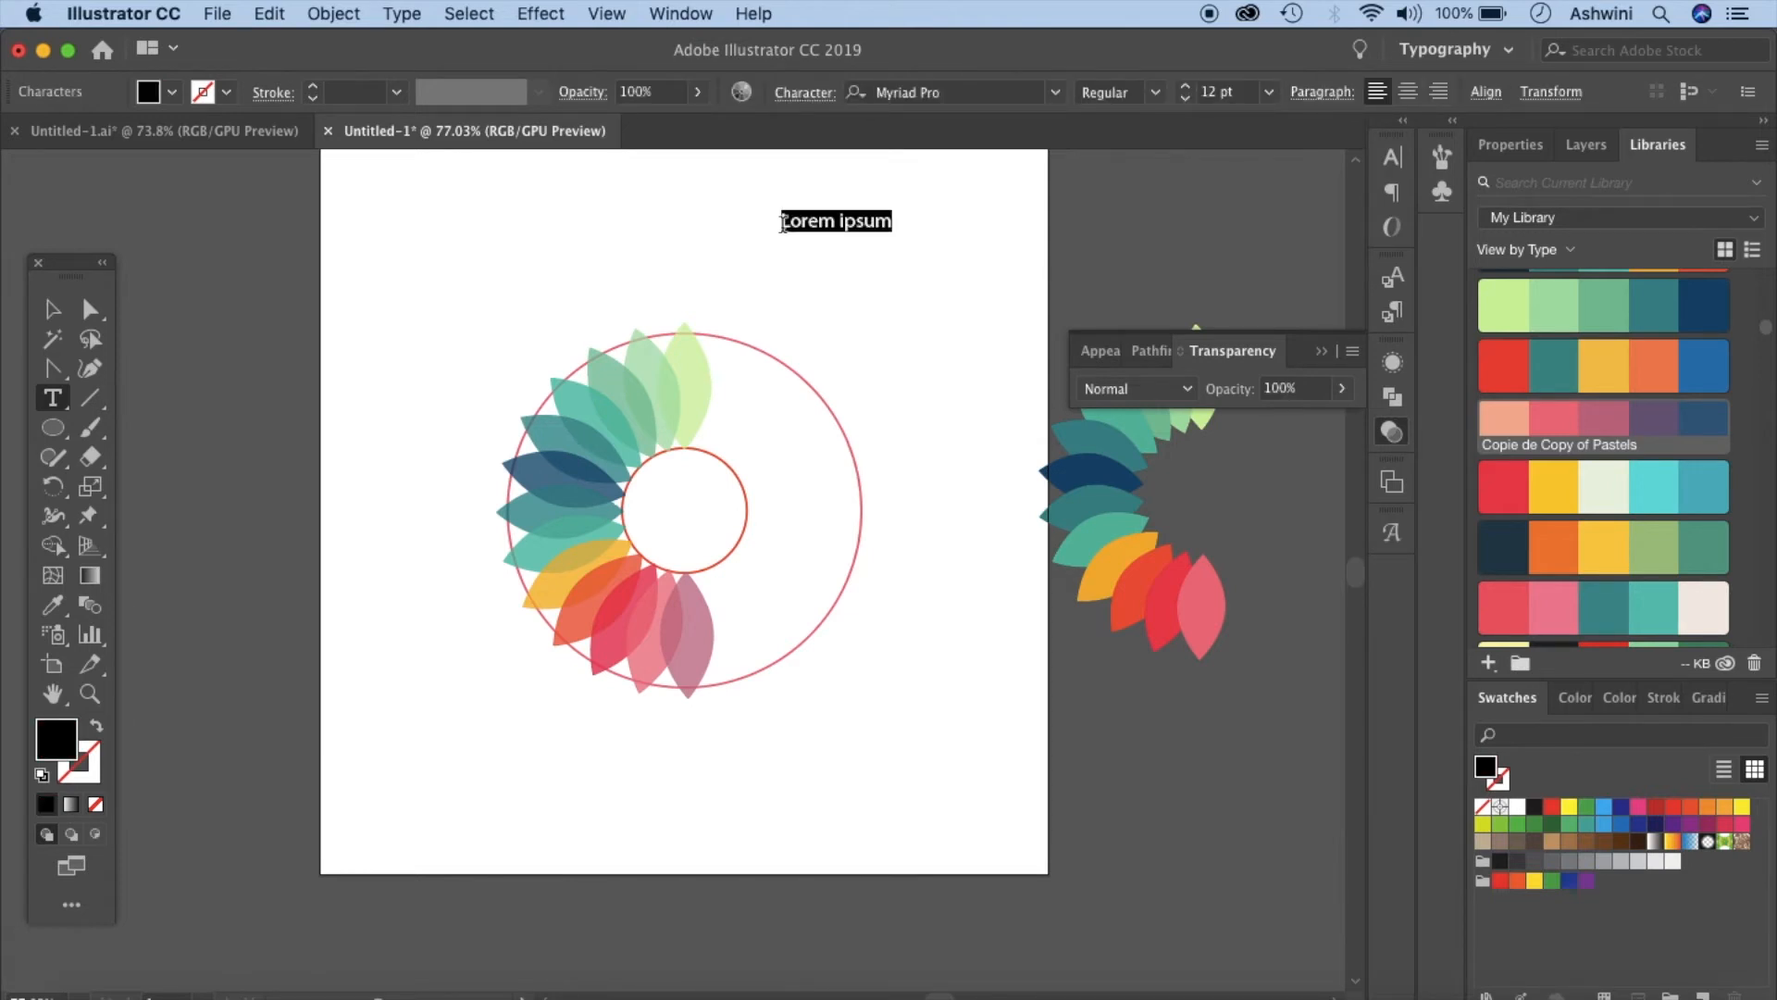
pyautogui.write('Vastra')
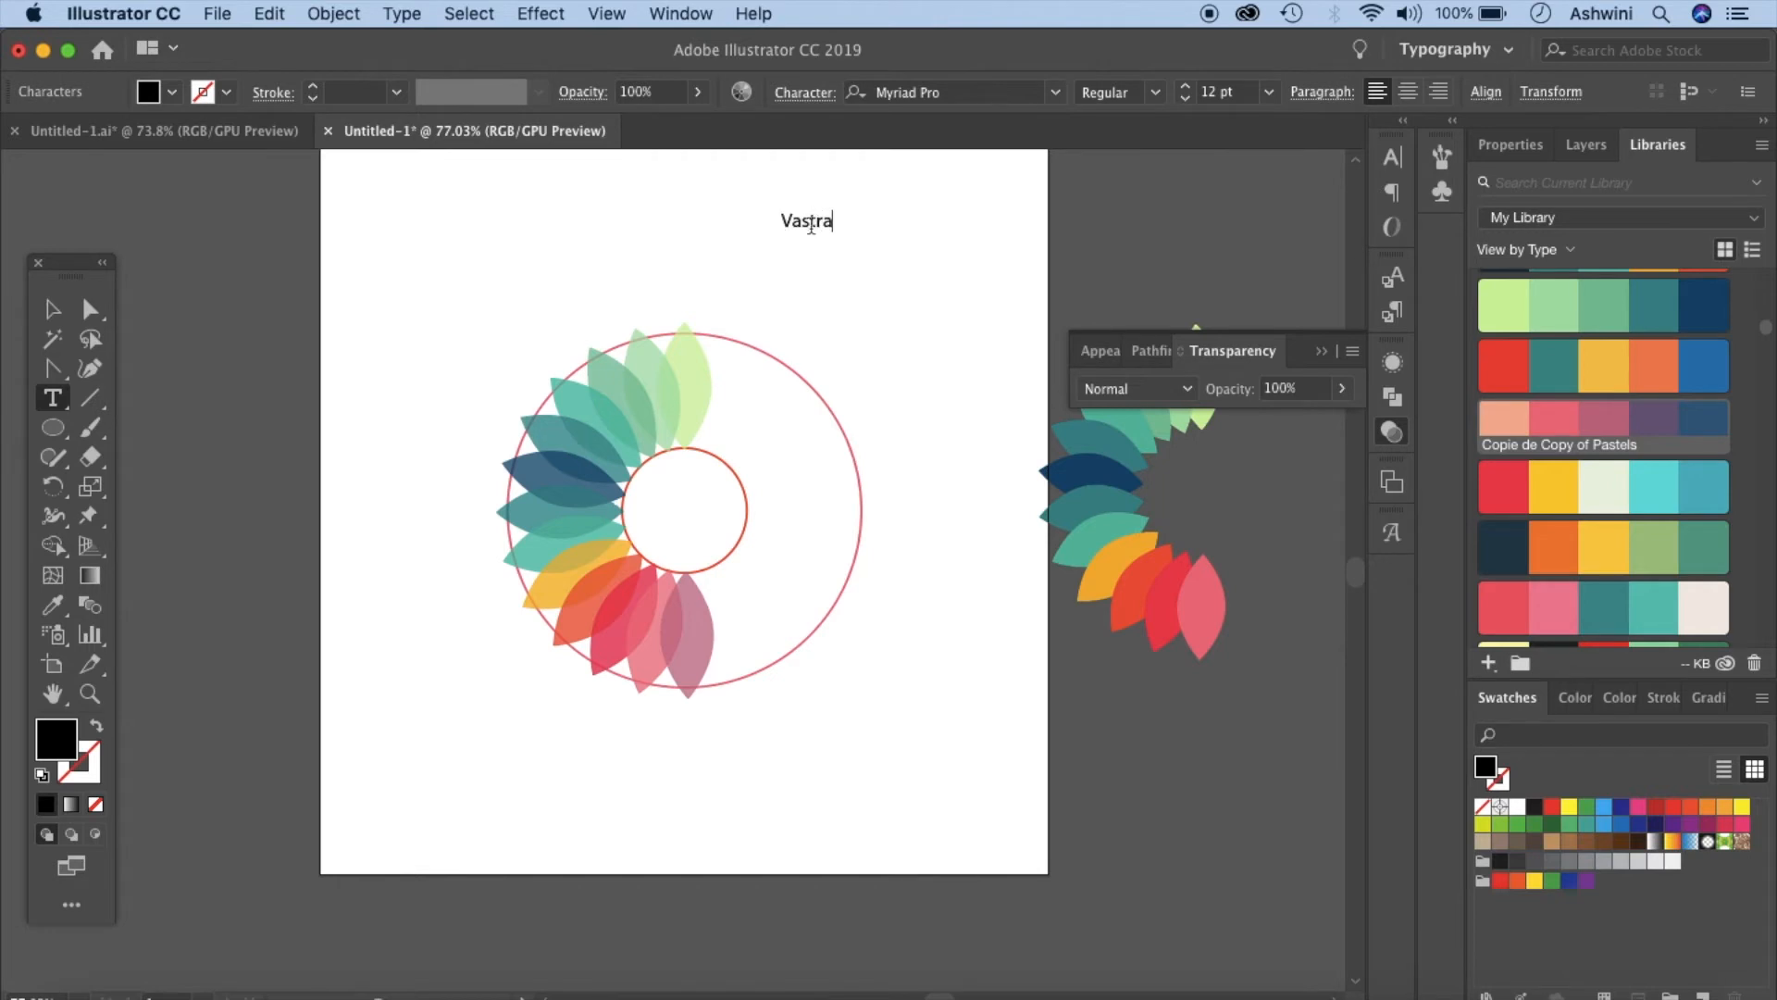
# - Set the Vastra text to the Trajan Color font from the Adobe Fonts list at 40 pt
pyautogui.doubleClick(810, 222)
pyautogui.click(1056, 93)
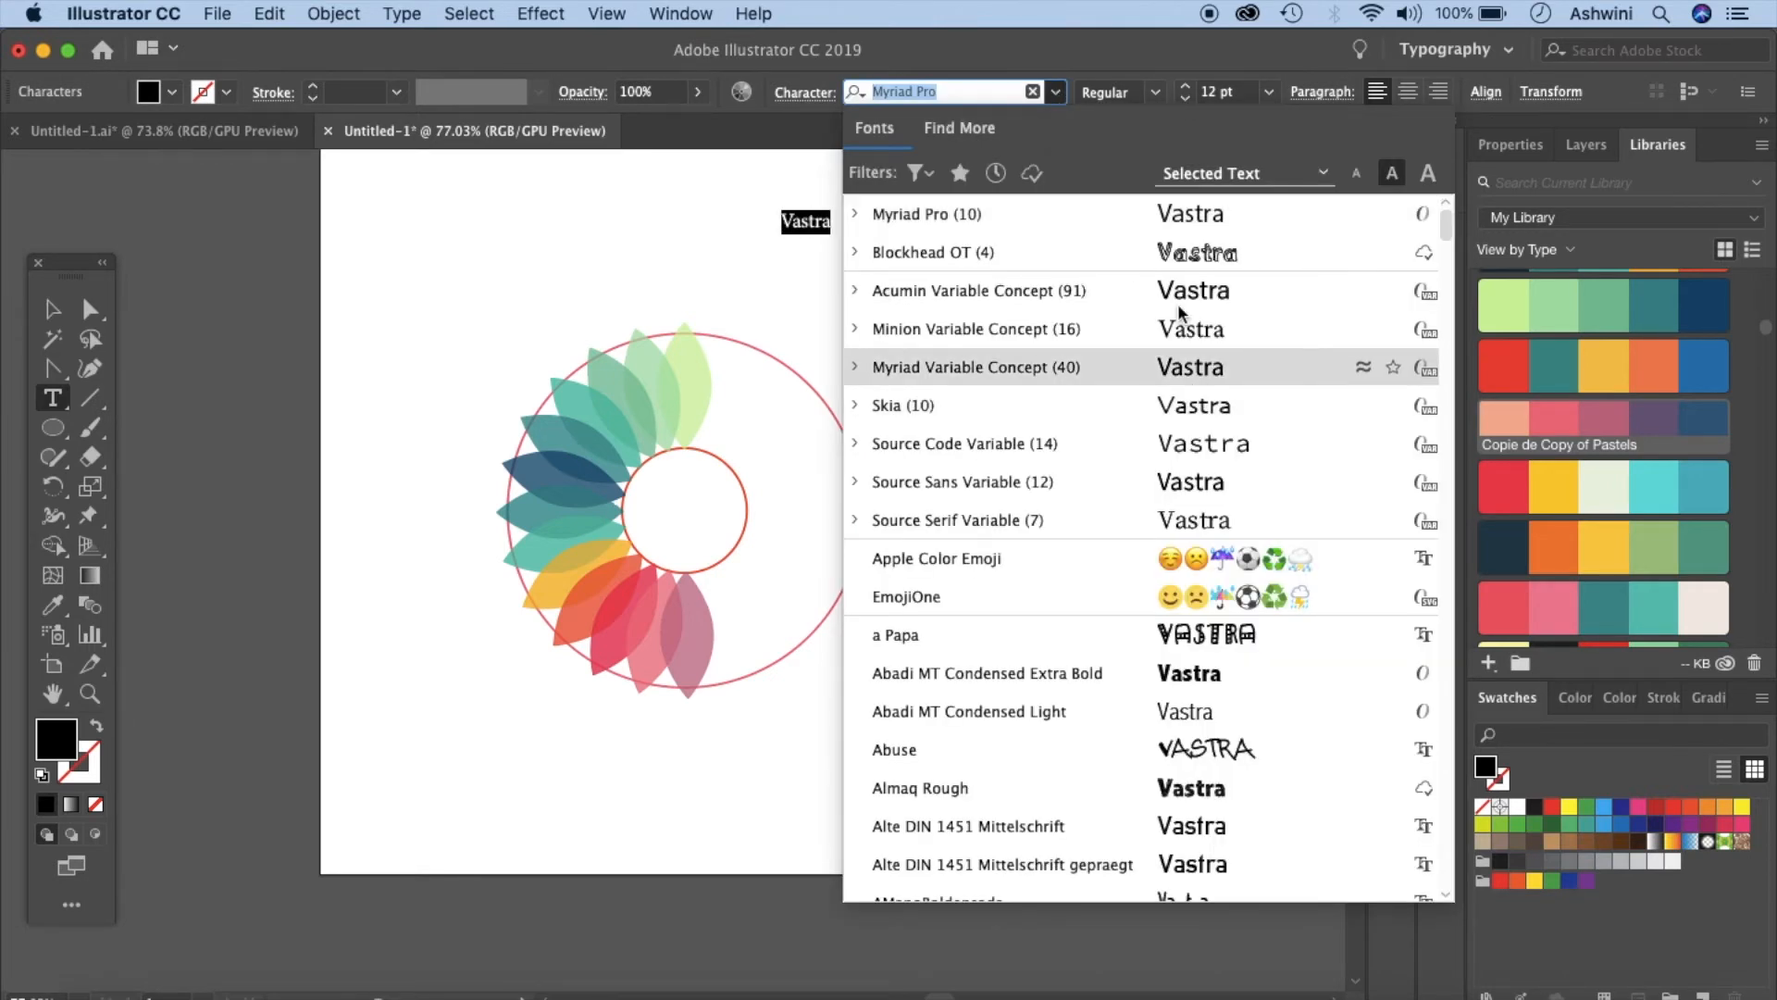
pyautogui.click(1031, 174)
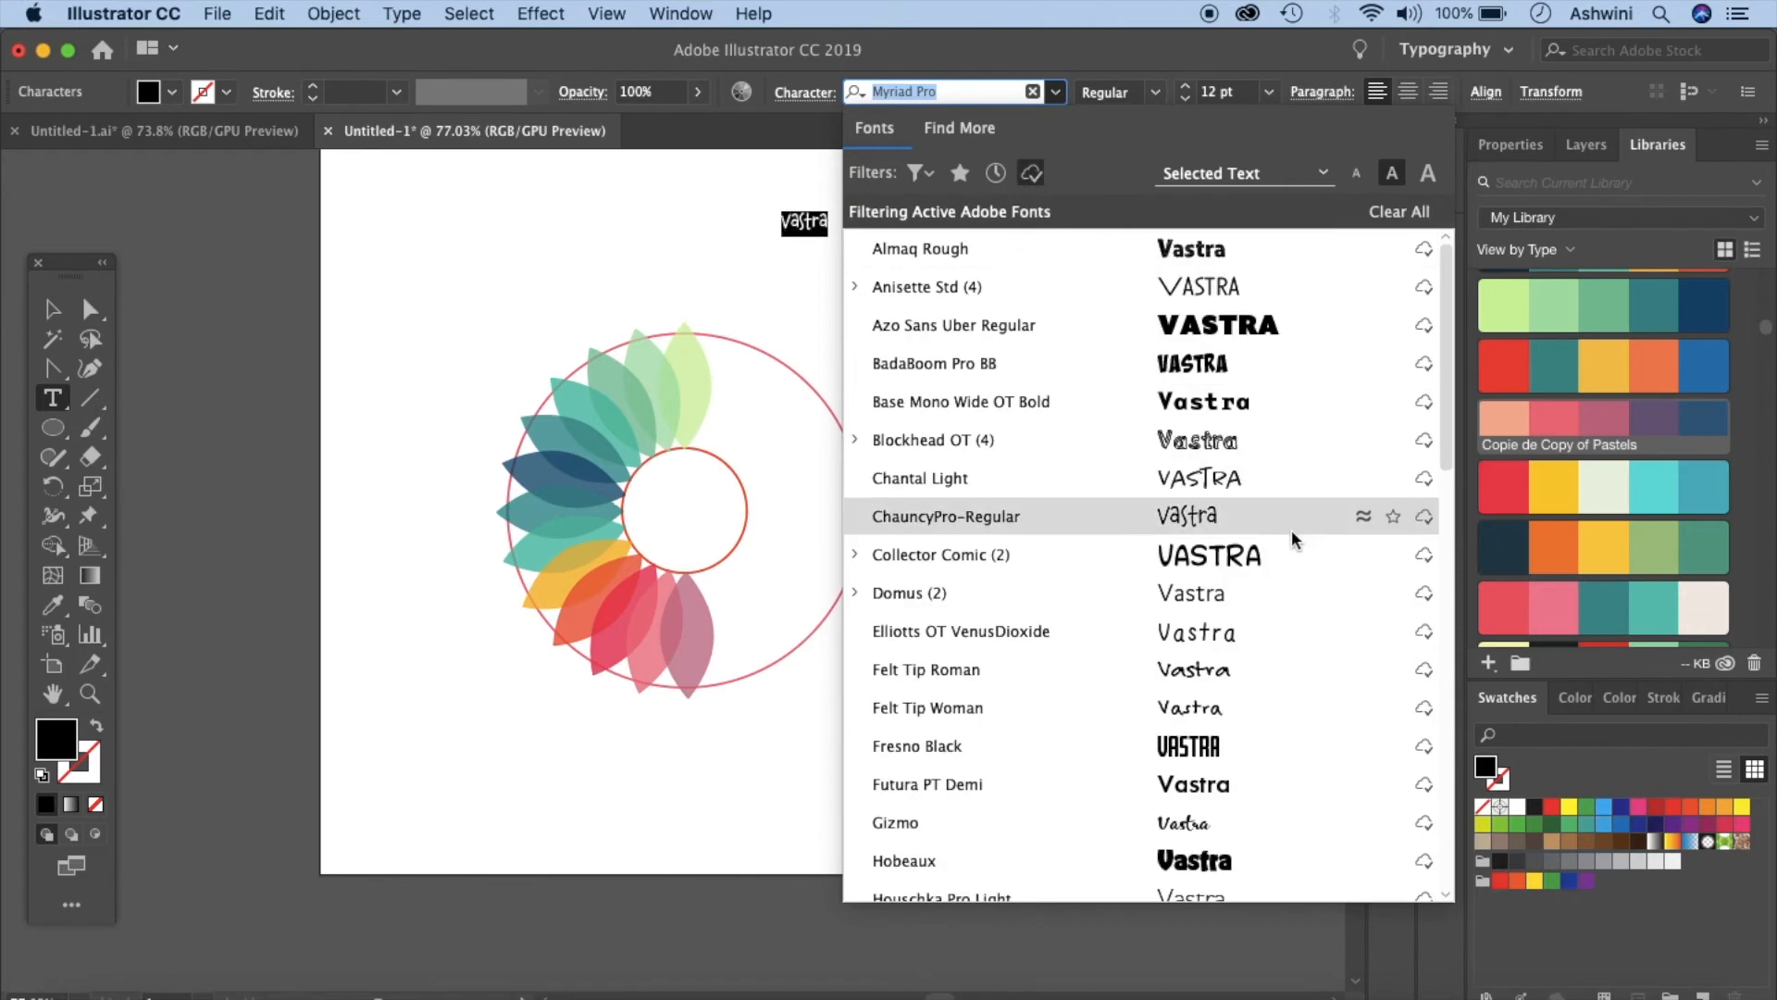
pyautogui.scroll(-15, 1293, 539)
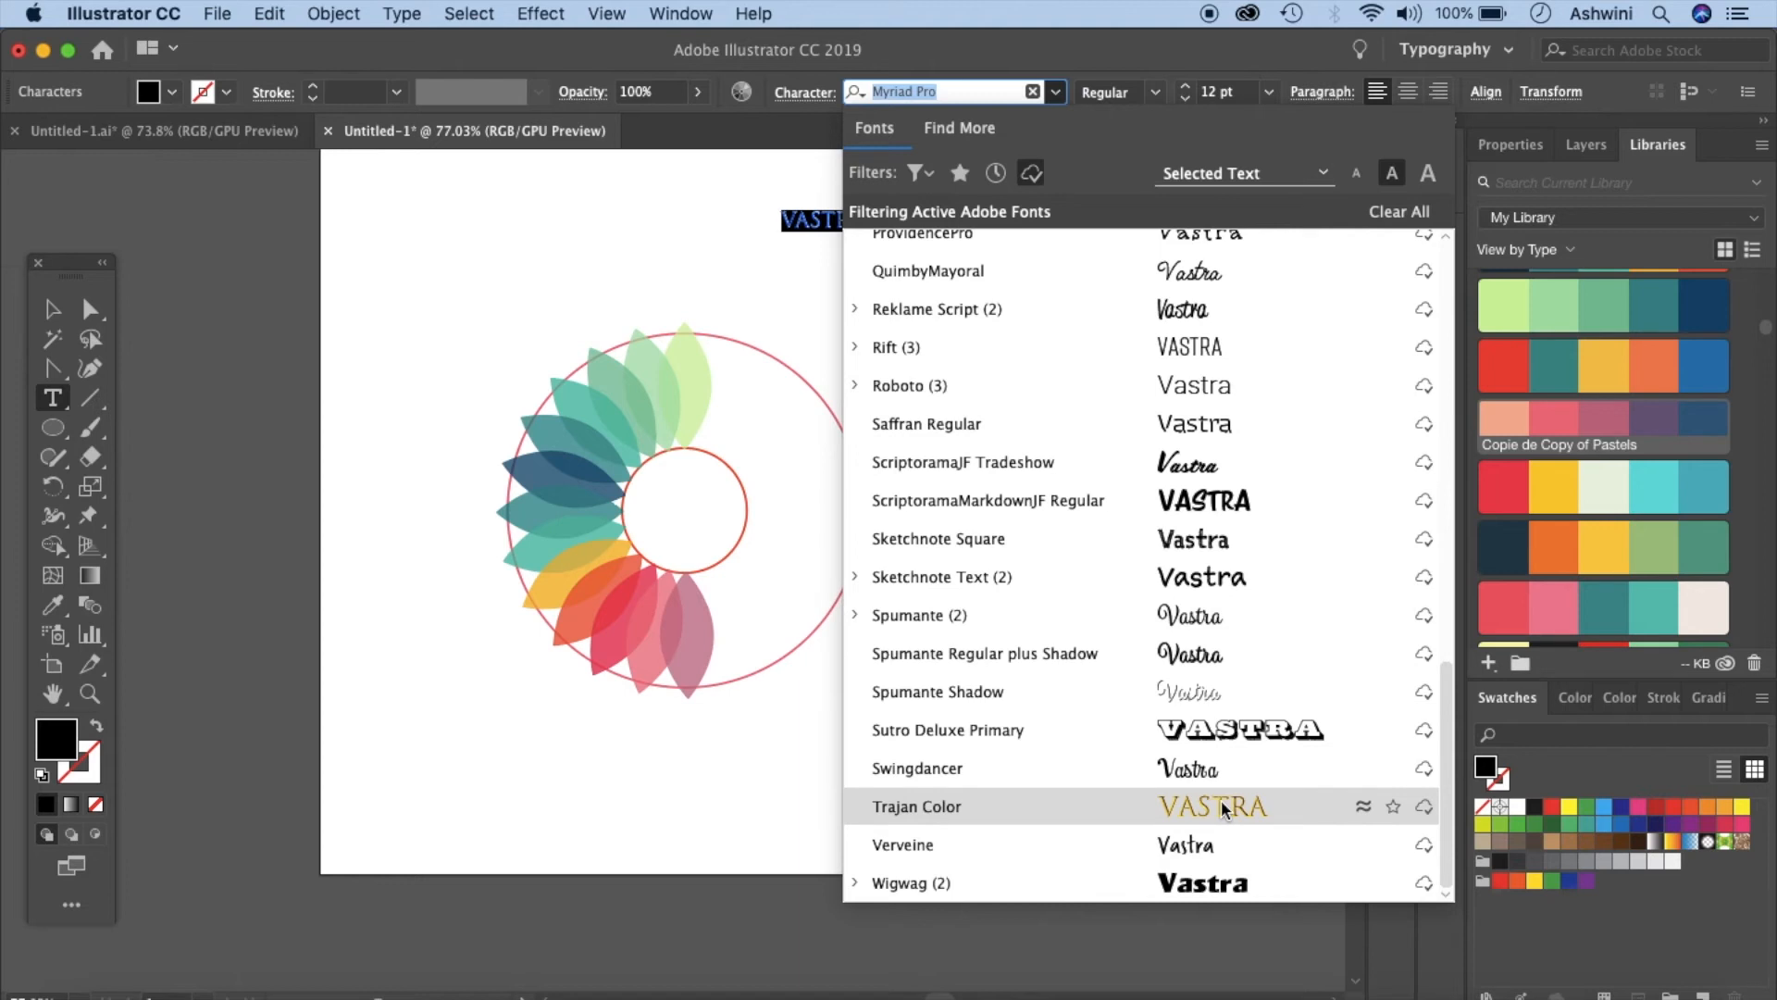
pyautogui.click(1222, 810)
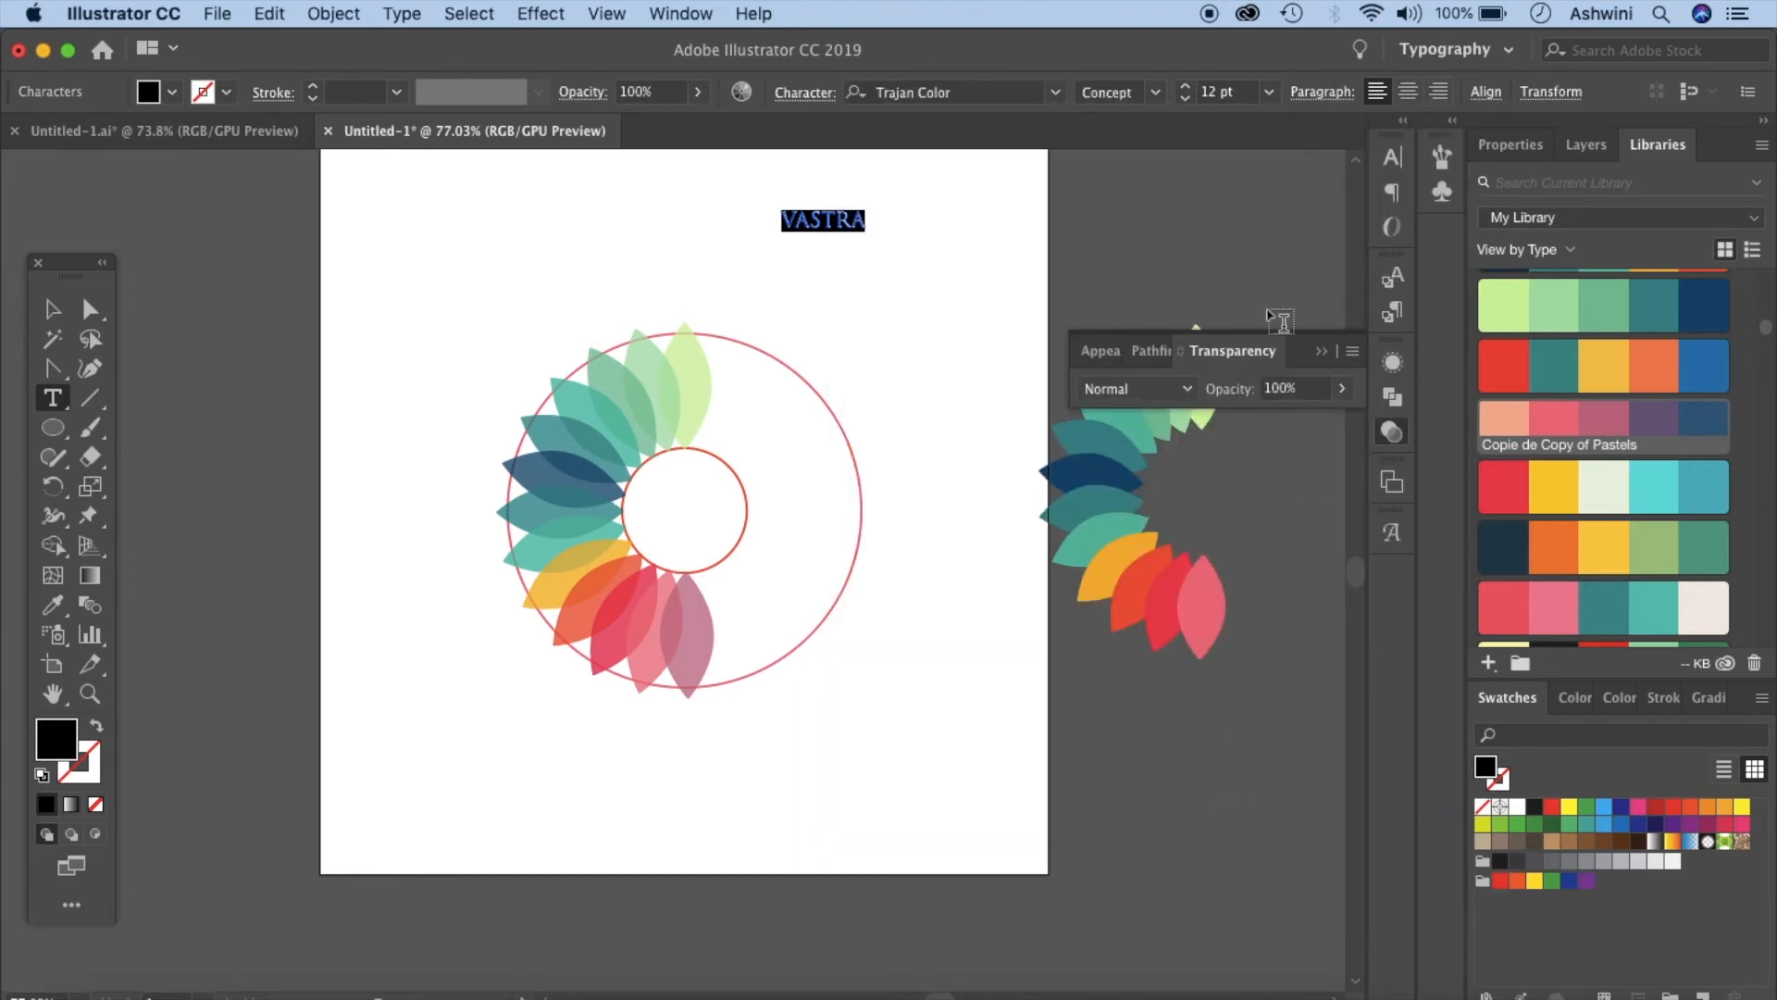
pyautogui.doubleClick(1211, 93)
pyautogui.write('40')
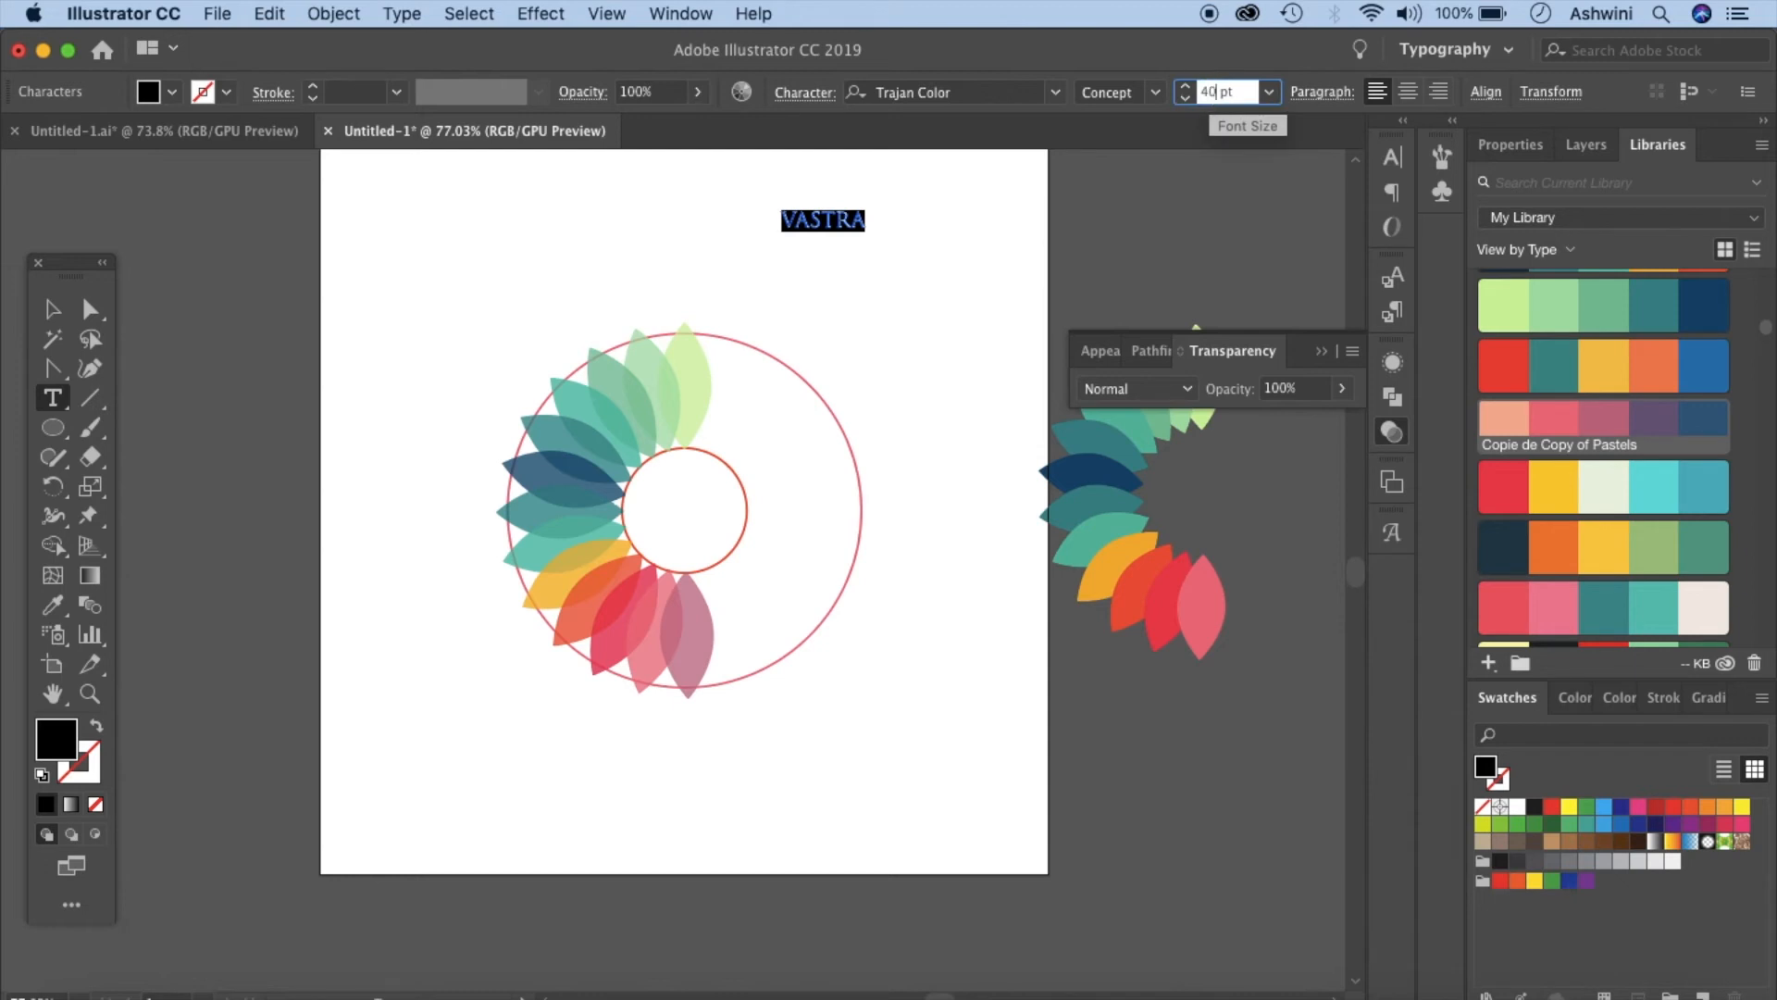
pyautogui.press('Return')
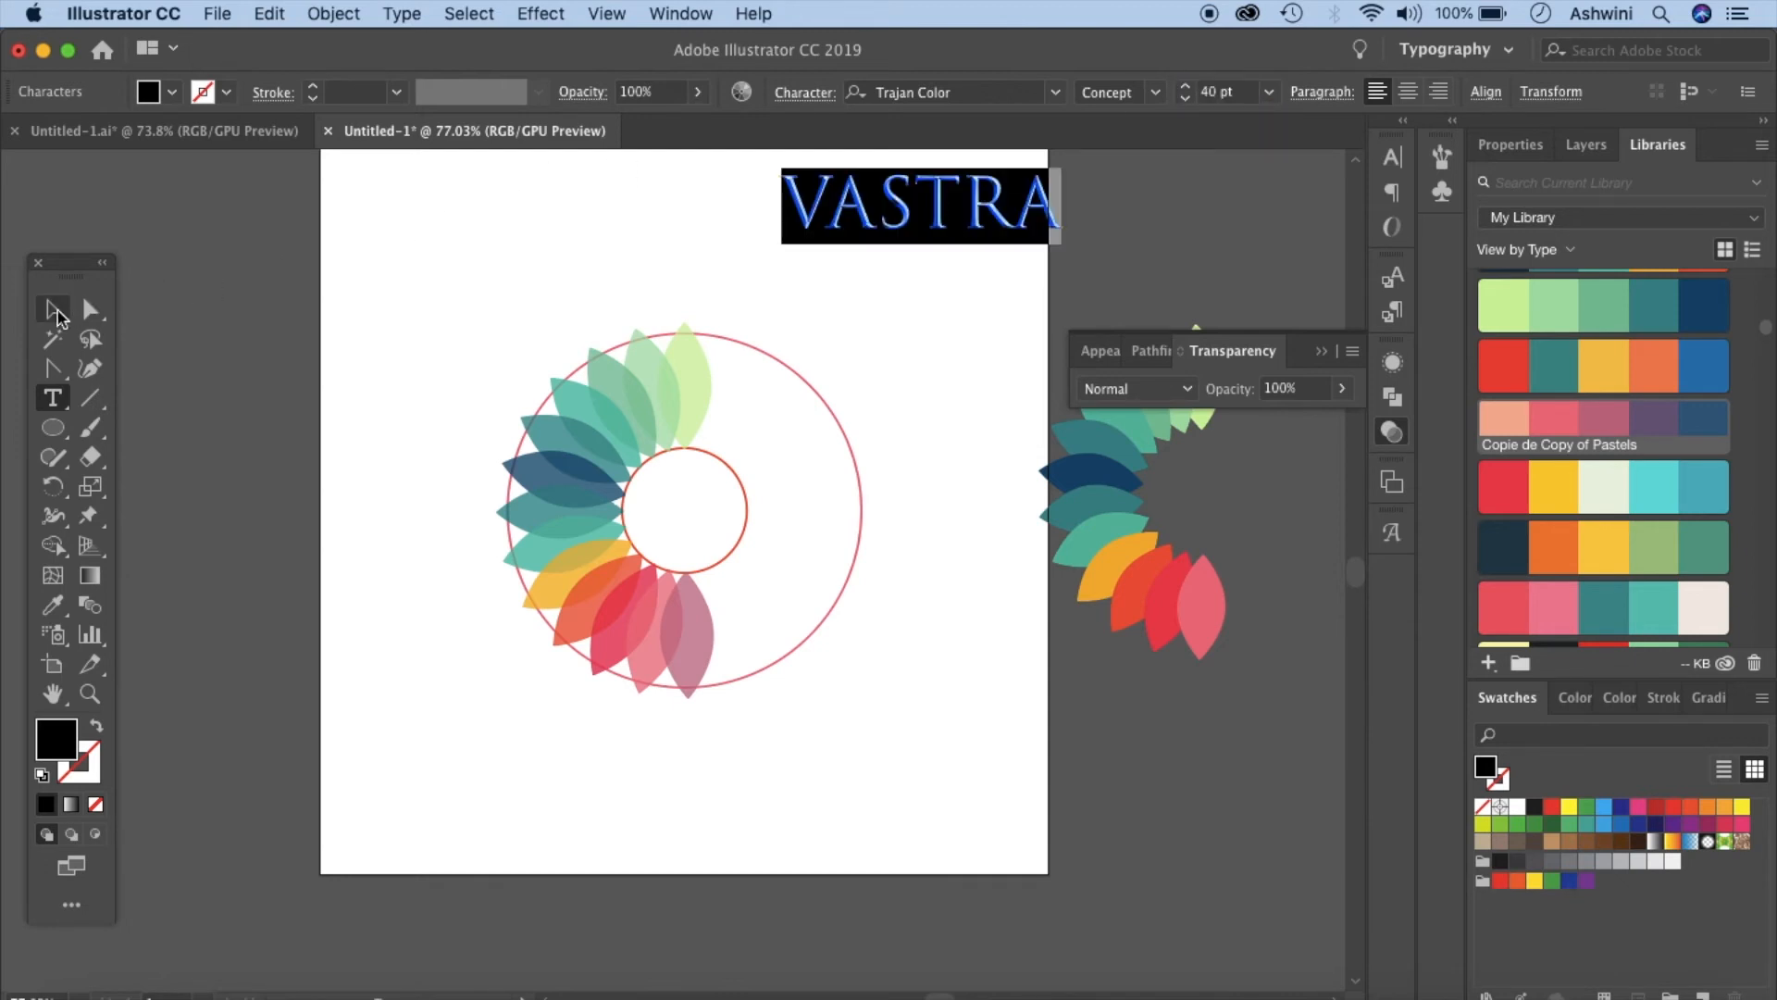
# - Move the VASTRA text beside the leaves, to the right of the inner circle
pyautogui.press('Escape')
pyautogui.moveTo(936, 226); pyautogui.dragTo(807, 544)
pyautogui.moveTo(806, 536); pyautogui.dragTo(805, 540)
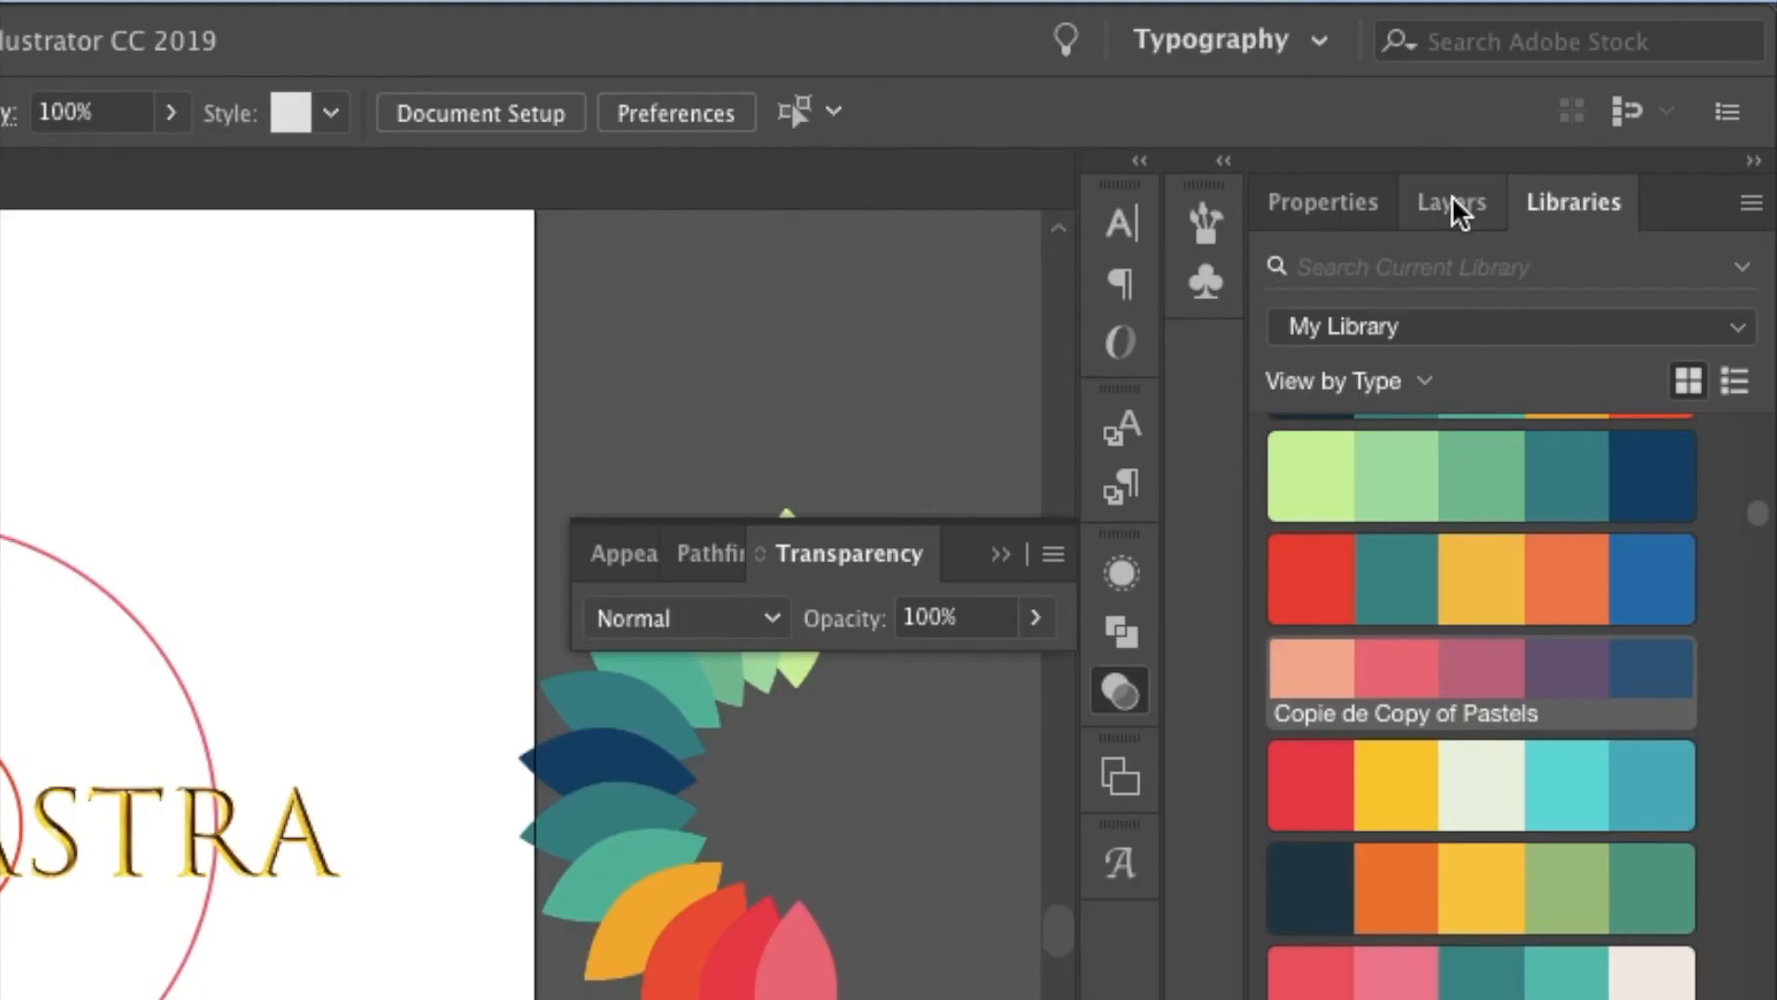
# - Hide Layer 1 with the guide circles and delete the reference flower beside the artboard
pyautogui.click(1588, 148)
pyautogui.click(1324, 311)
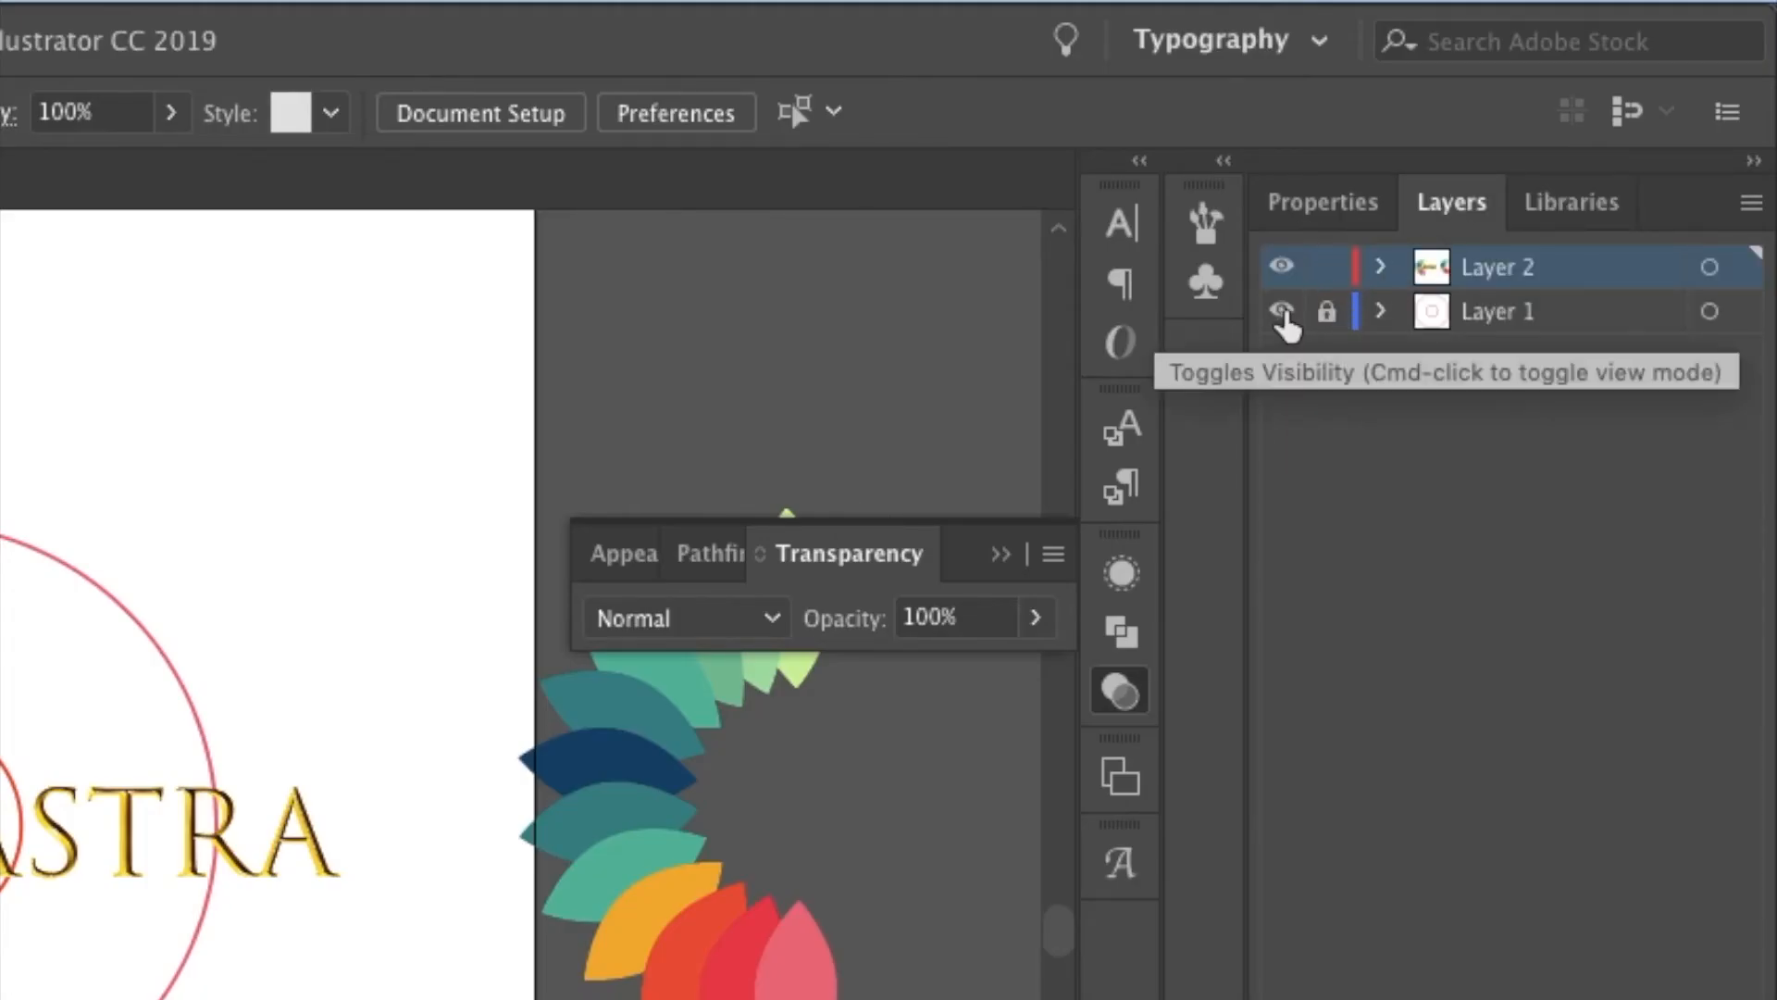
pyautogui.click(1281, 312)
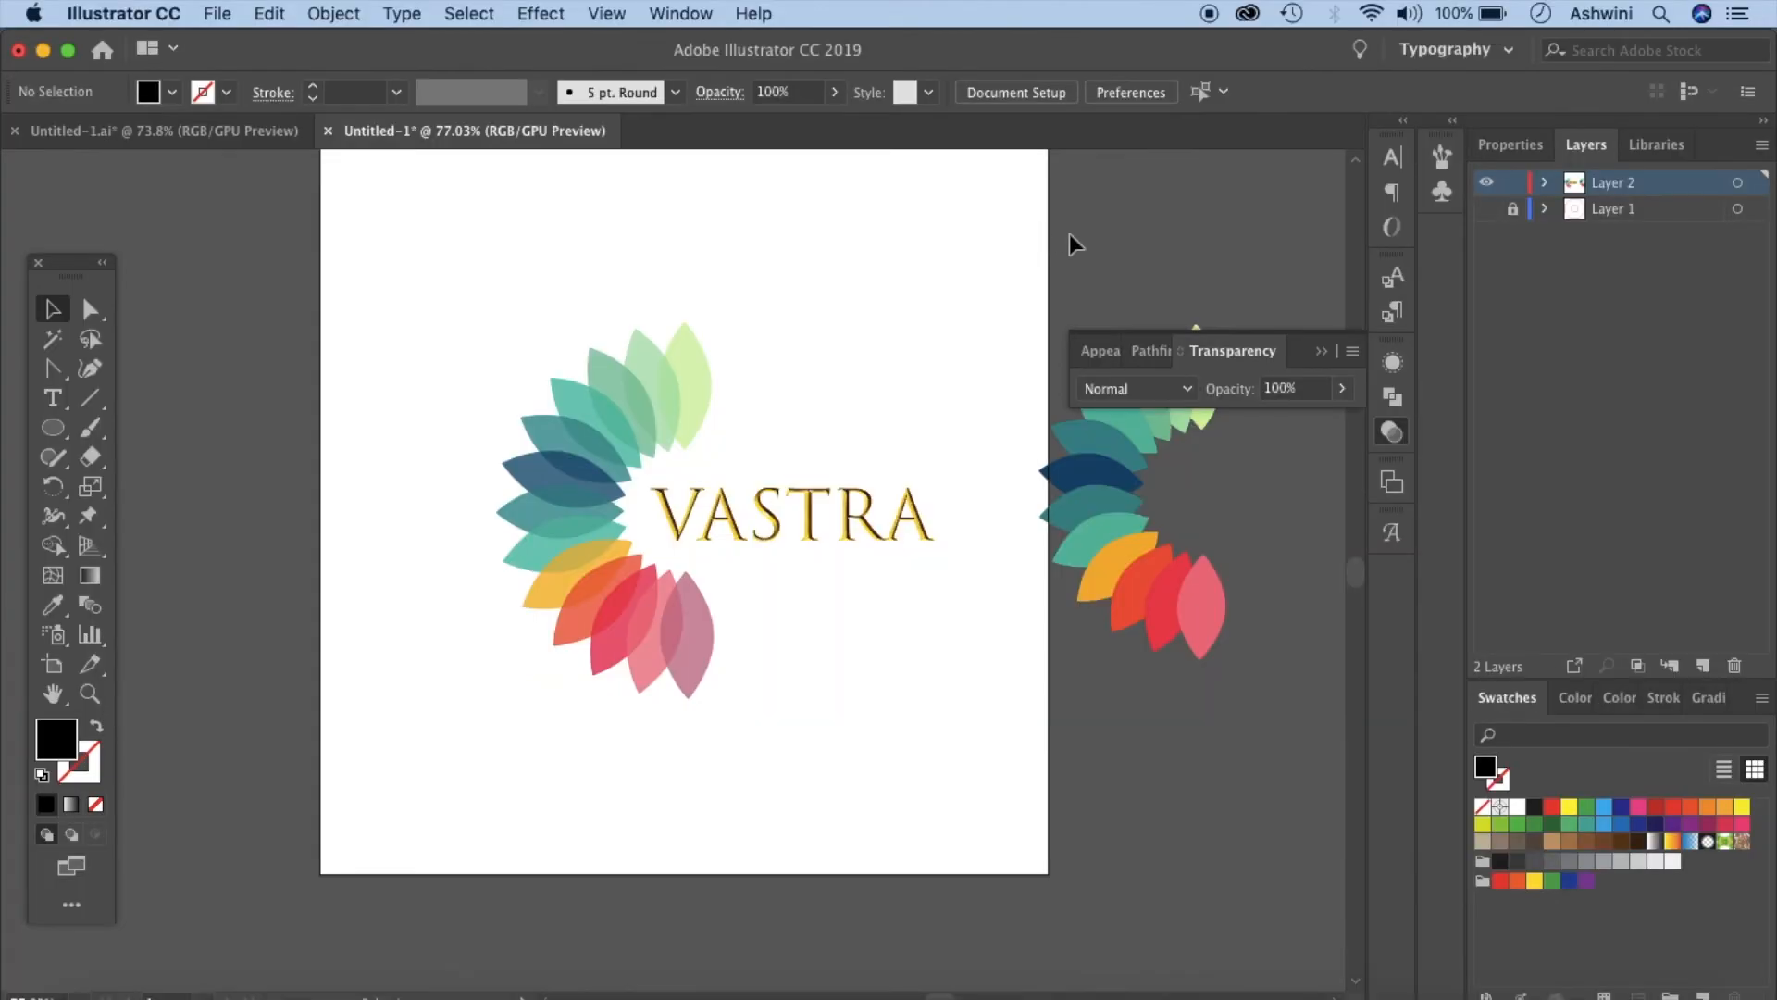
pyautogui.moveTo(1074, 244); pyautogui.dragTo(1251, 734)
pyautogui.press('Delete')
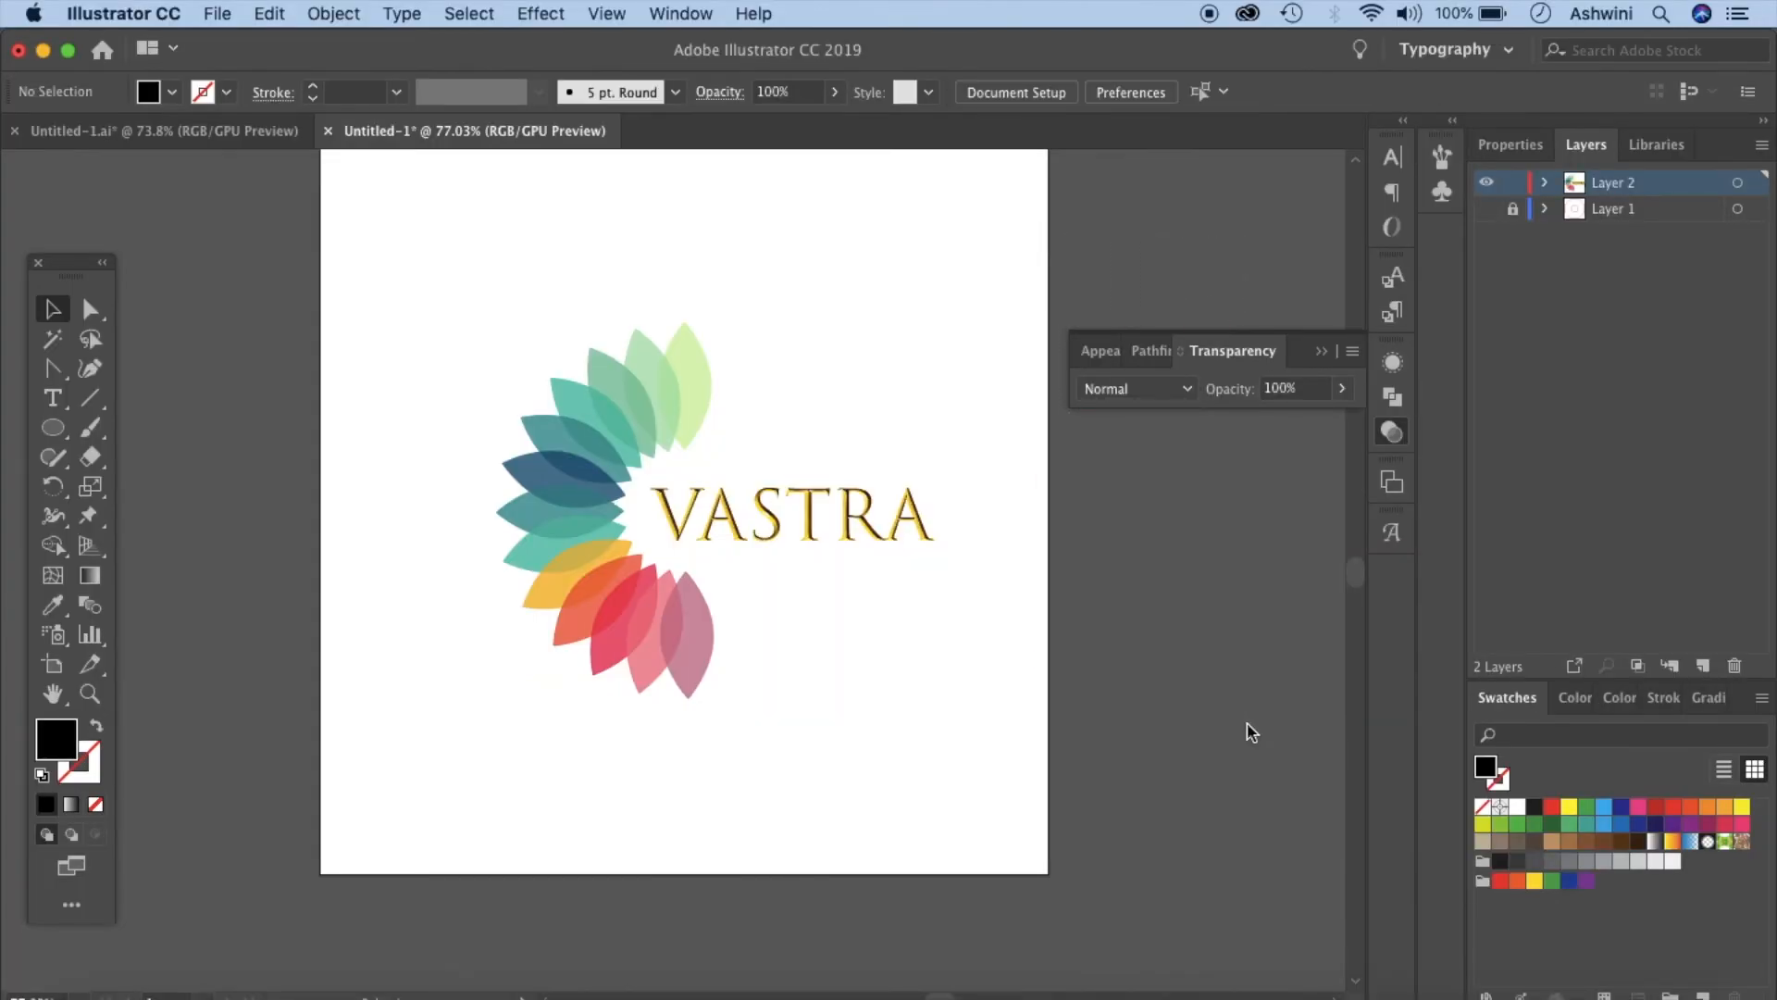